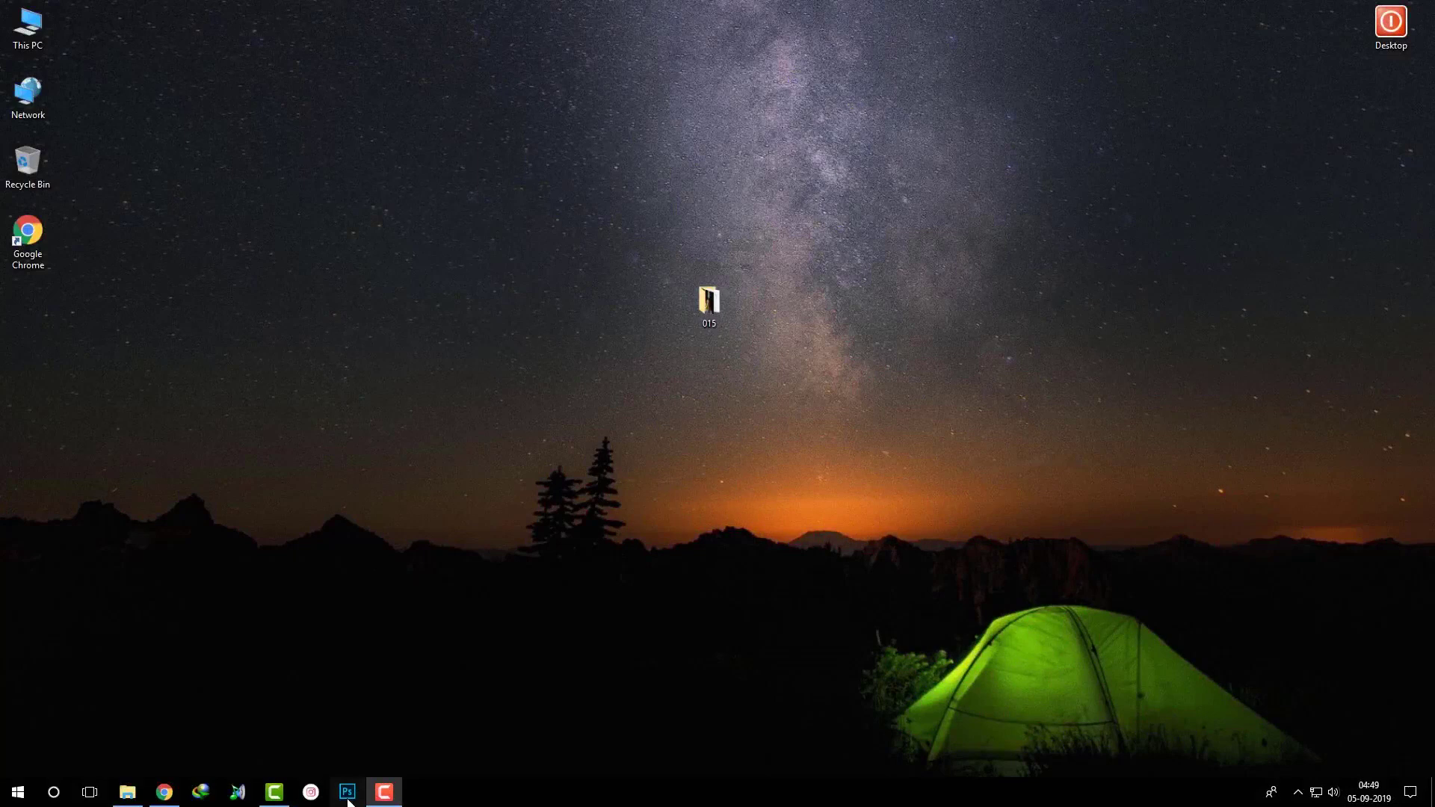
# Launch Photoshop from the Windows taskbar and wait for the Home screen with recent files.
pyautogui.click(347, 792)
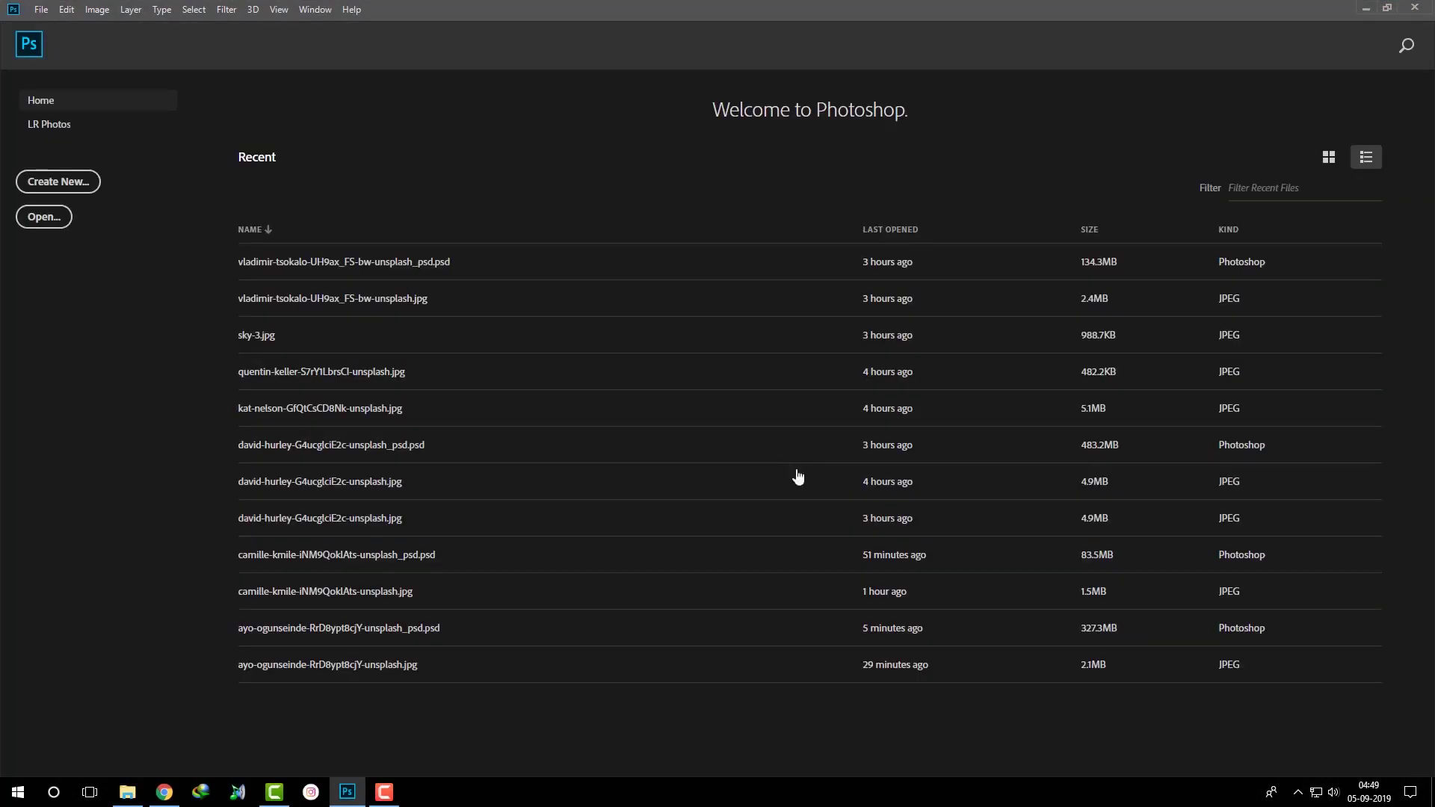
# Open the neon-window portrait image from the Desktop's 015 folder.
pyautogui.click(41, 10)
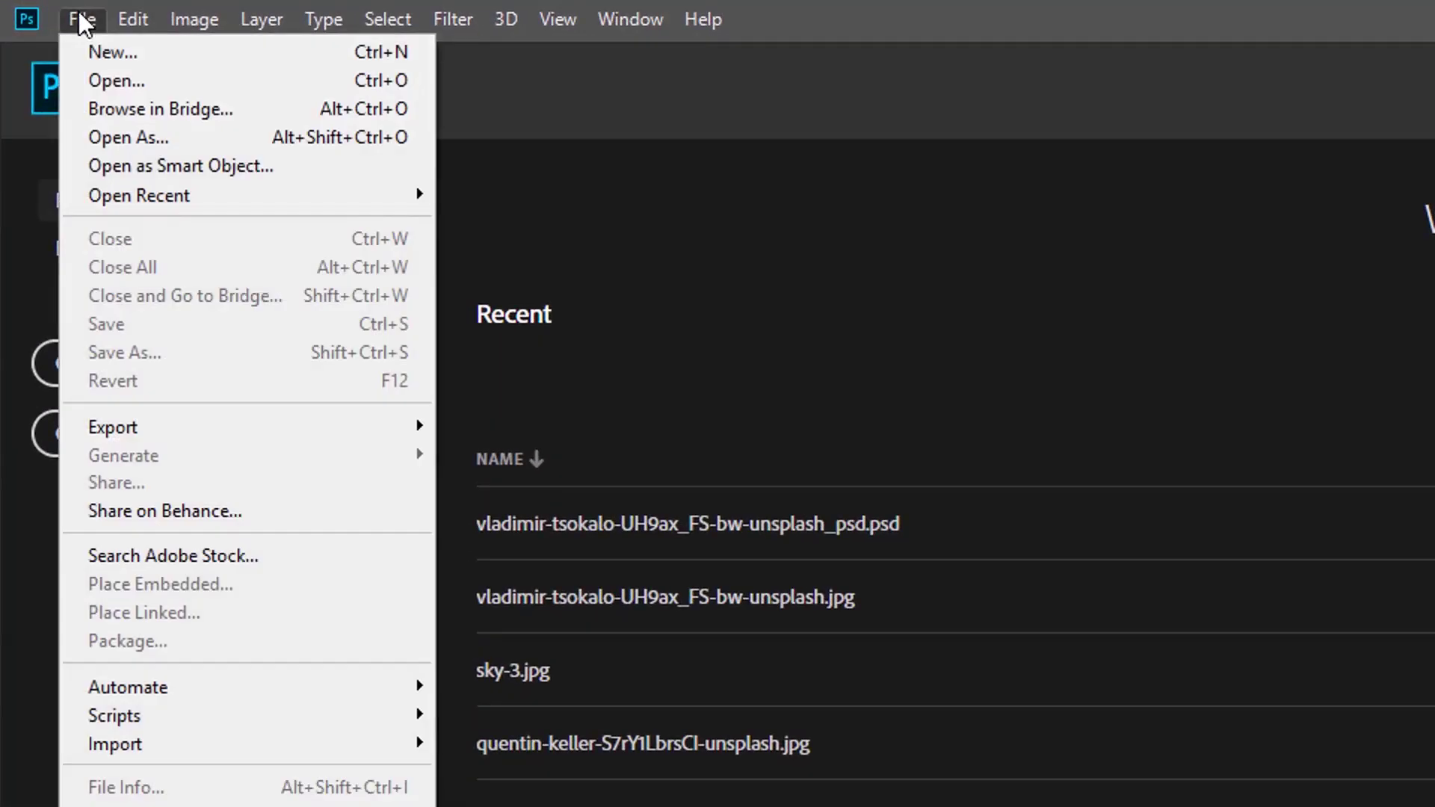
pyautogui.click(97, 81)
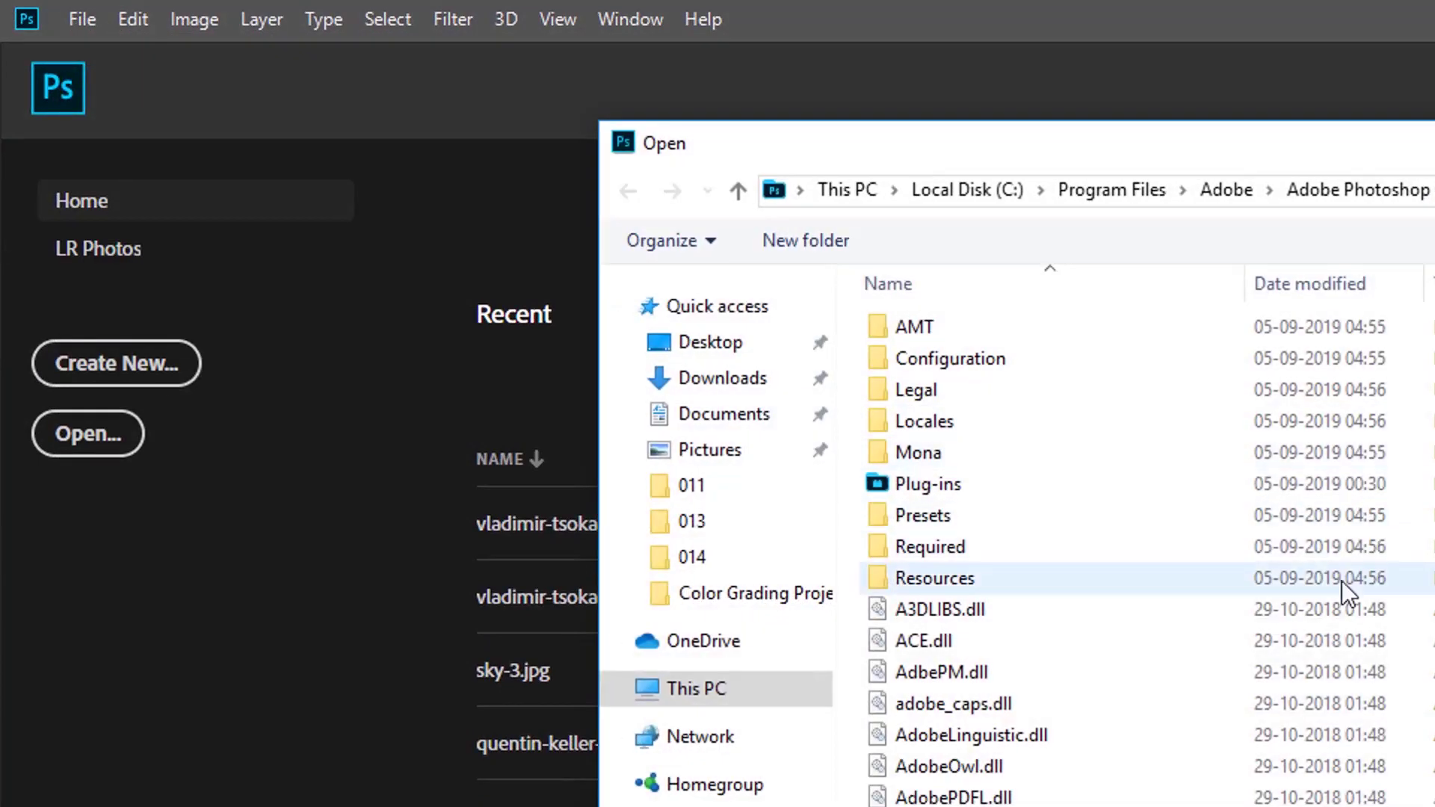
pyautogui.moveTo(709, 342)
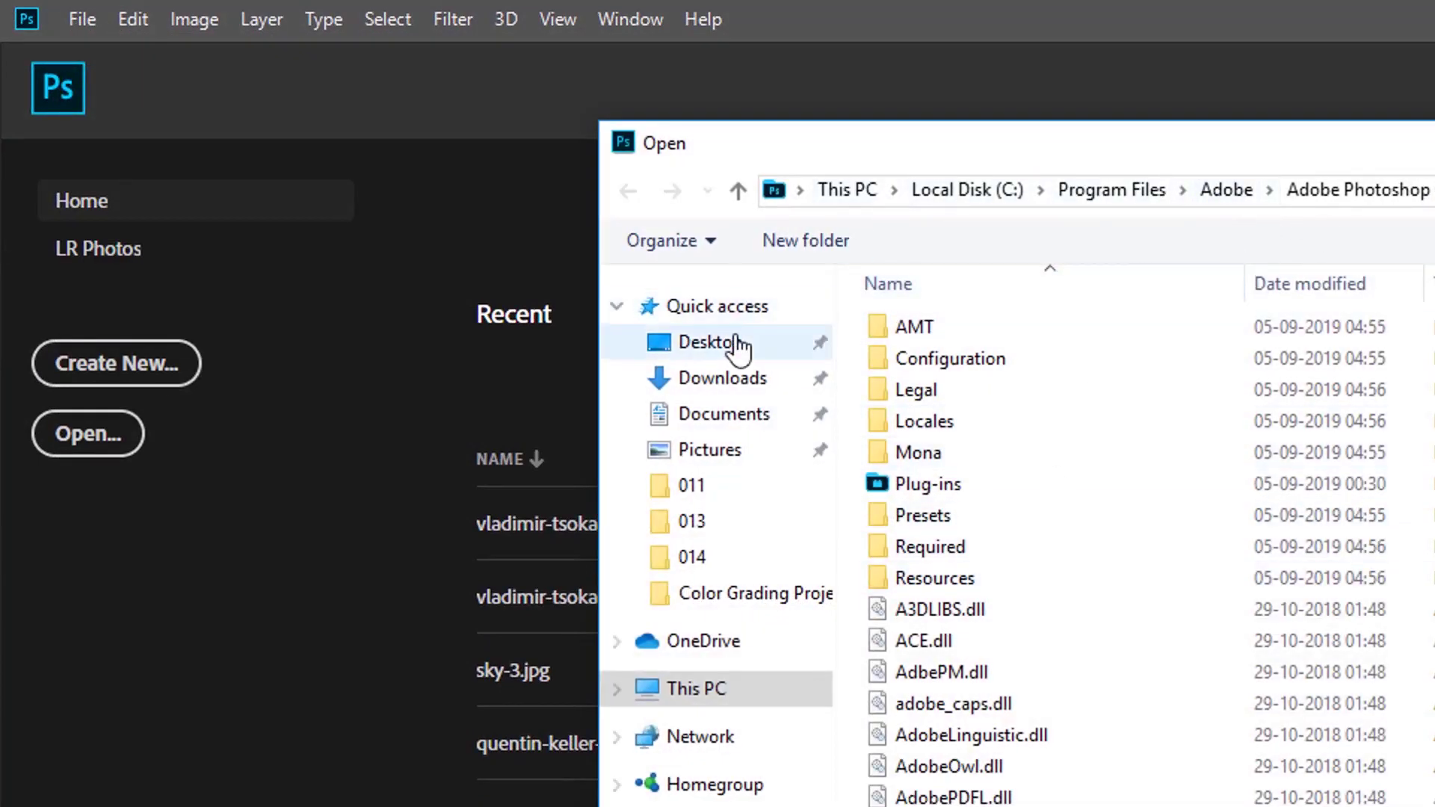
pyautogui.click(739, 346)
pyautogui.doubleClick(932, 330)
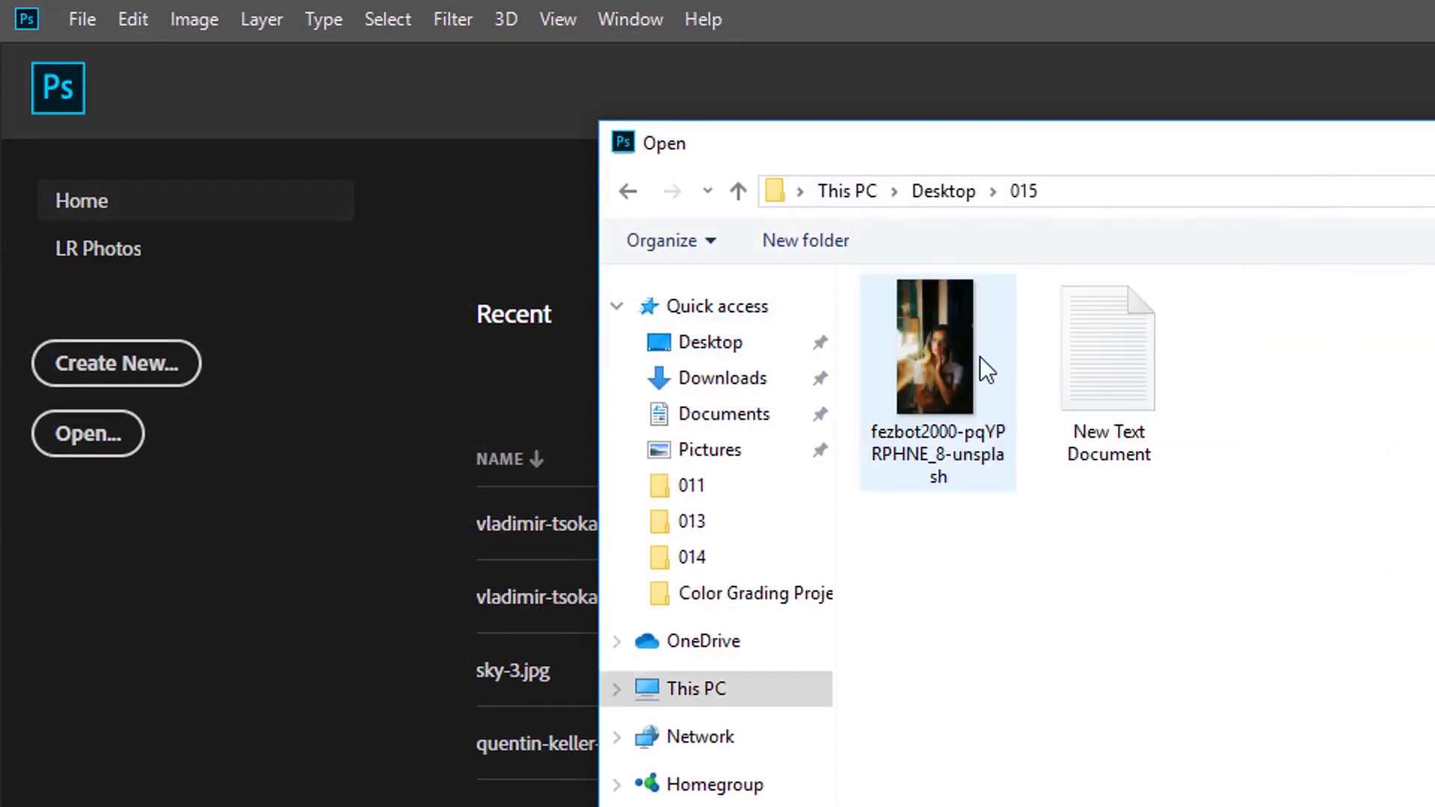
pyautogui.click(942, 192)
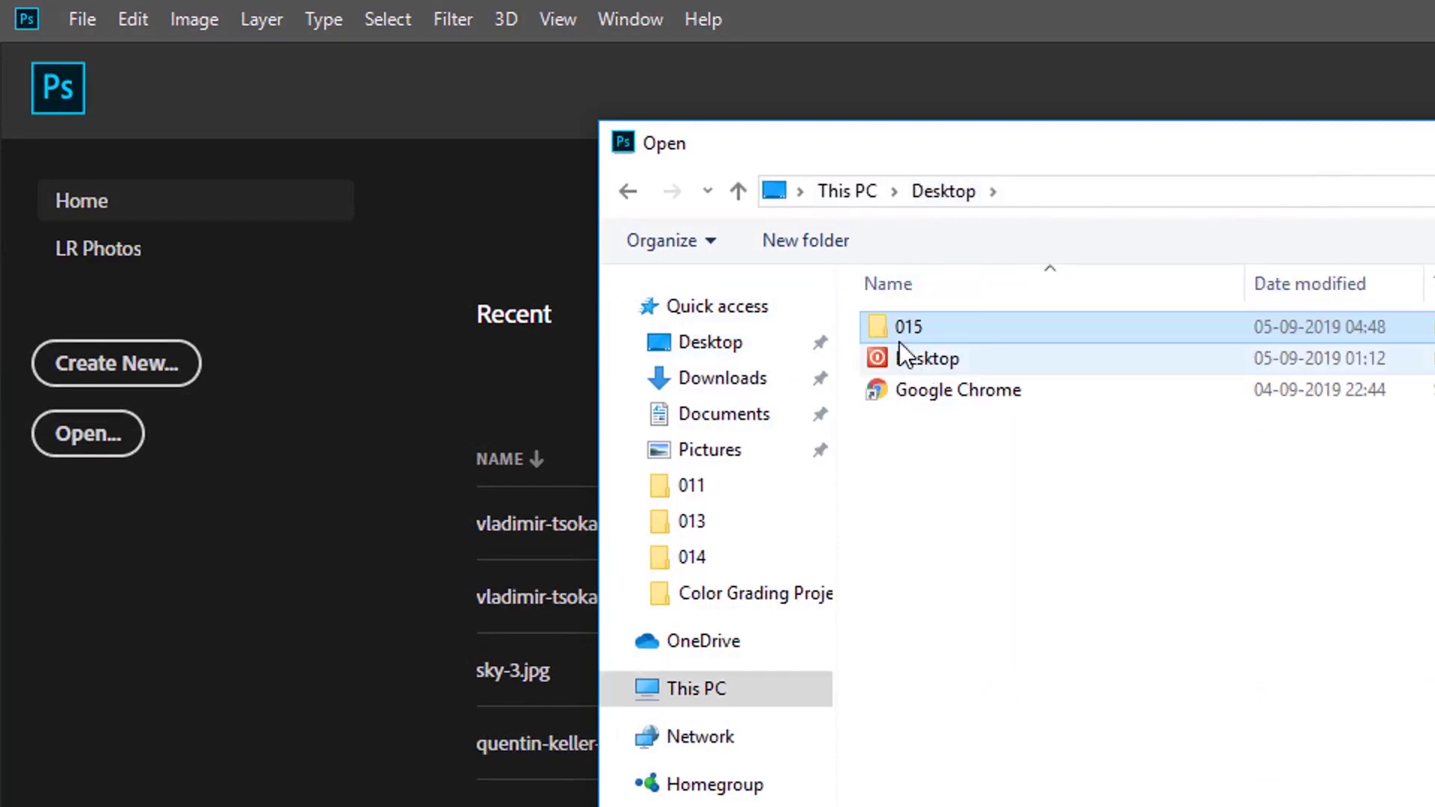
pyautogui.doubleClick(901, 327)
pyautogui.click(936, 353)
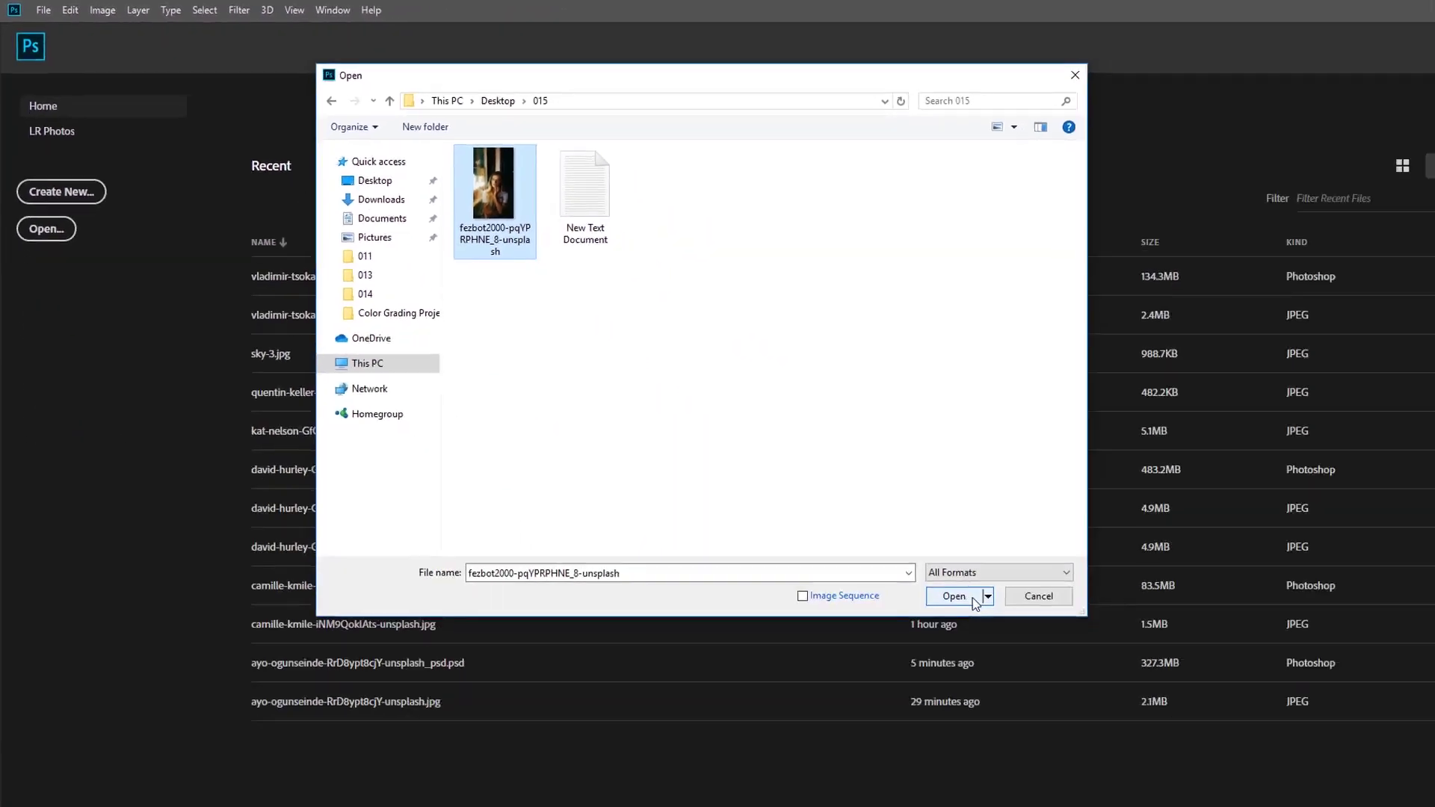
pyautogui.click(964, 594)
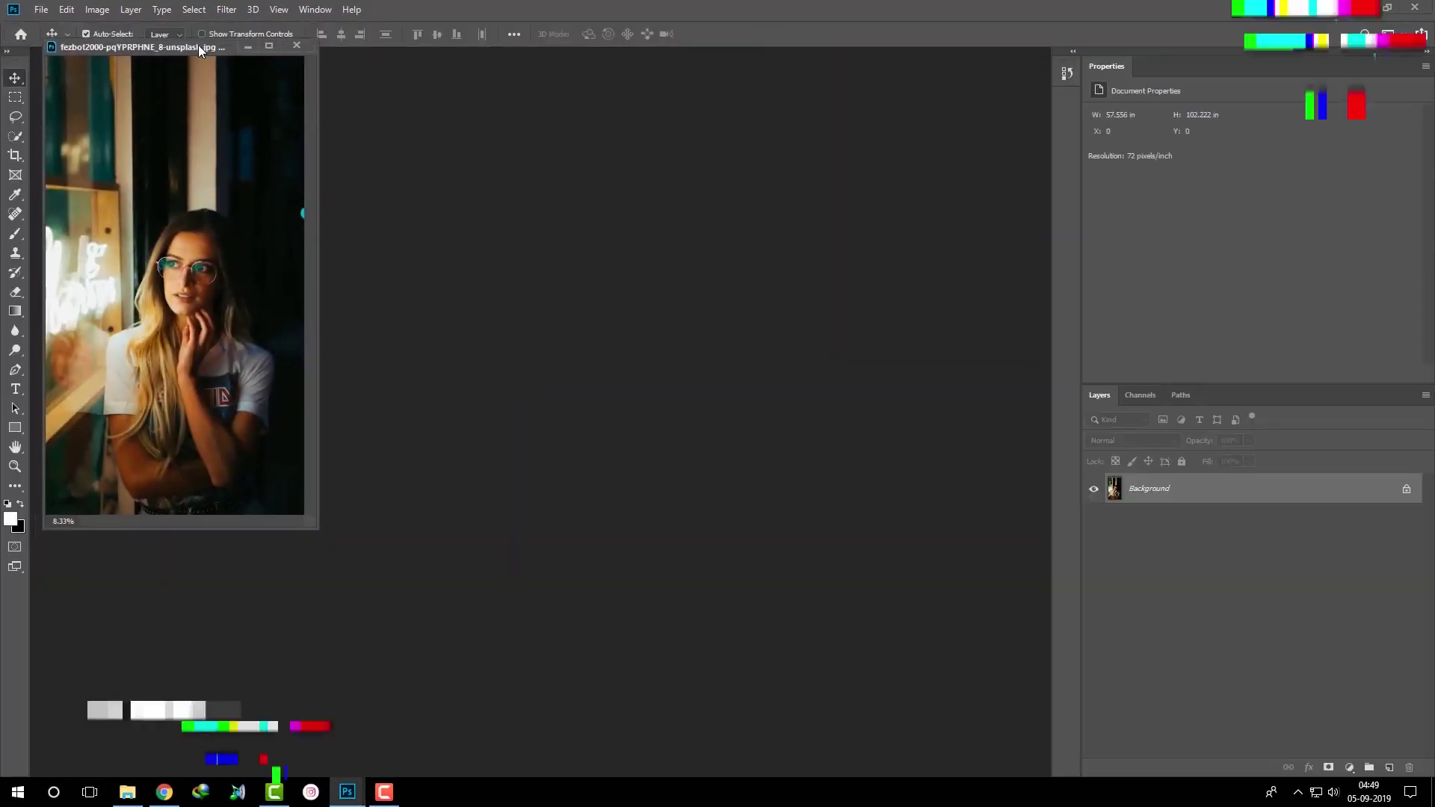
# Dock the portrait window, zoom in, and duplicate the Background layer as Background copy.
pyautogui.moveTo(193, 64)
pyautogui.mouseDown()
pyautogui.moveTo(547, 69)
pyautogui.moveTo(551, 51)
pyautogui.mouseUp()
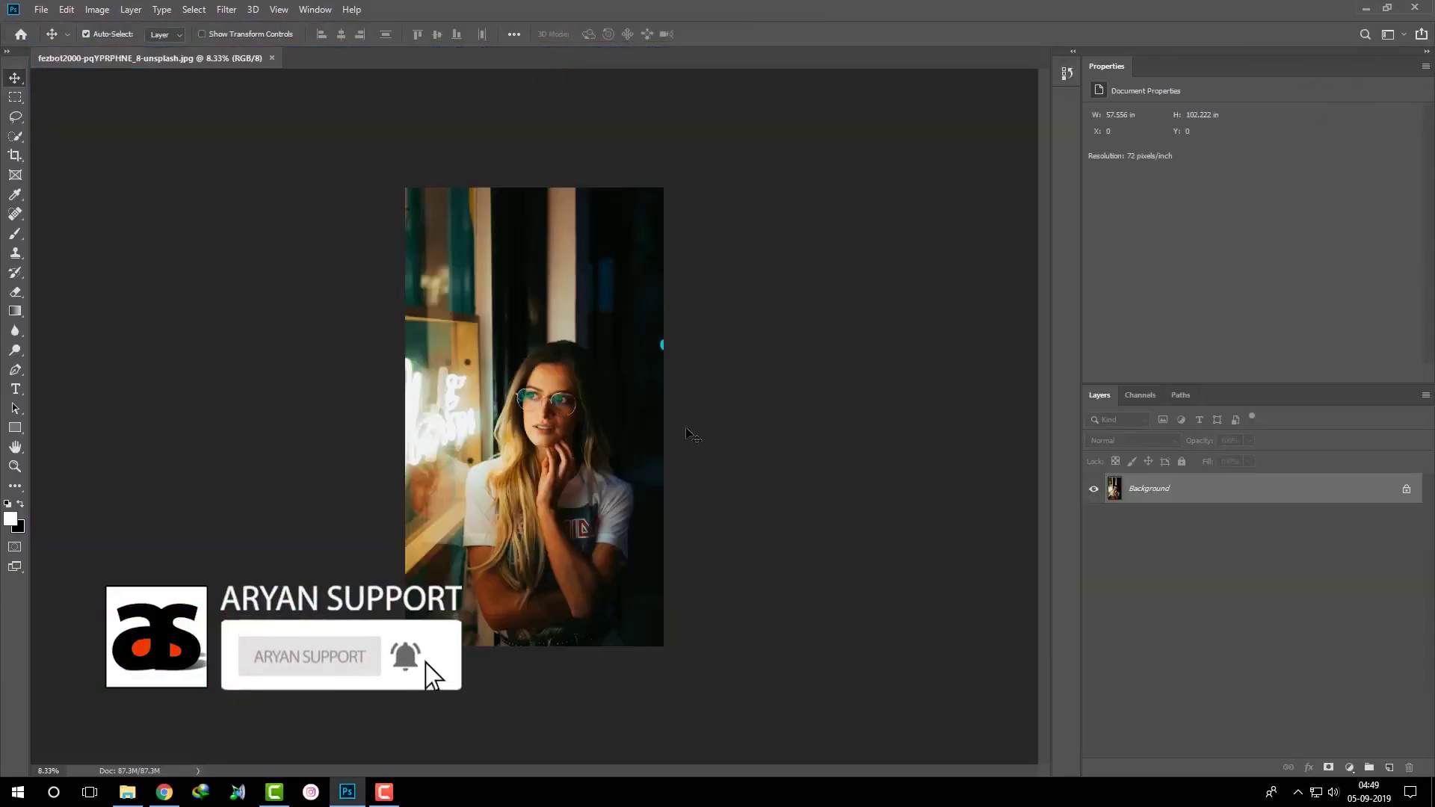
pyautogui.hotkey('ctrl', '+')
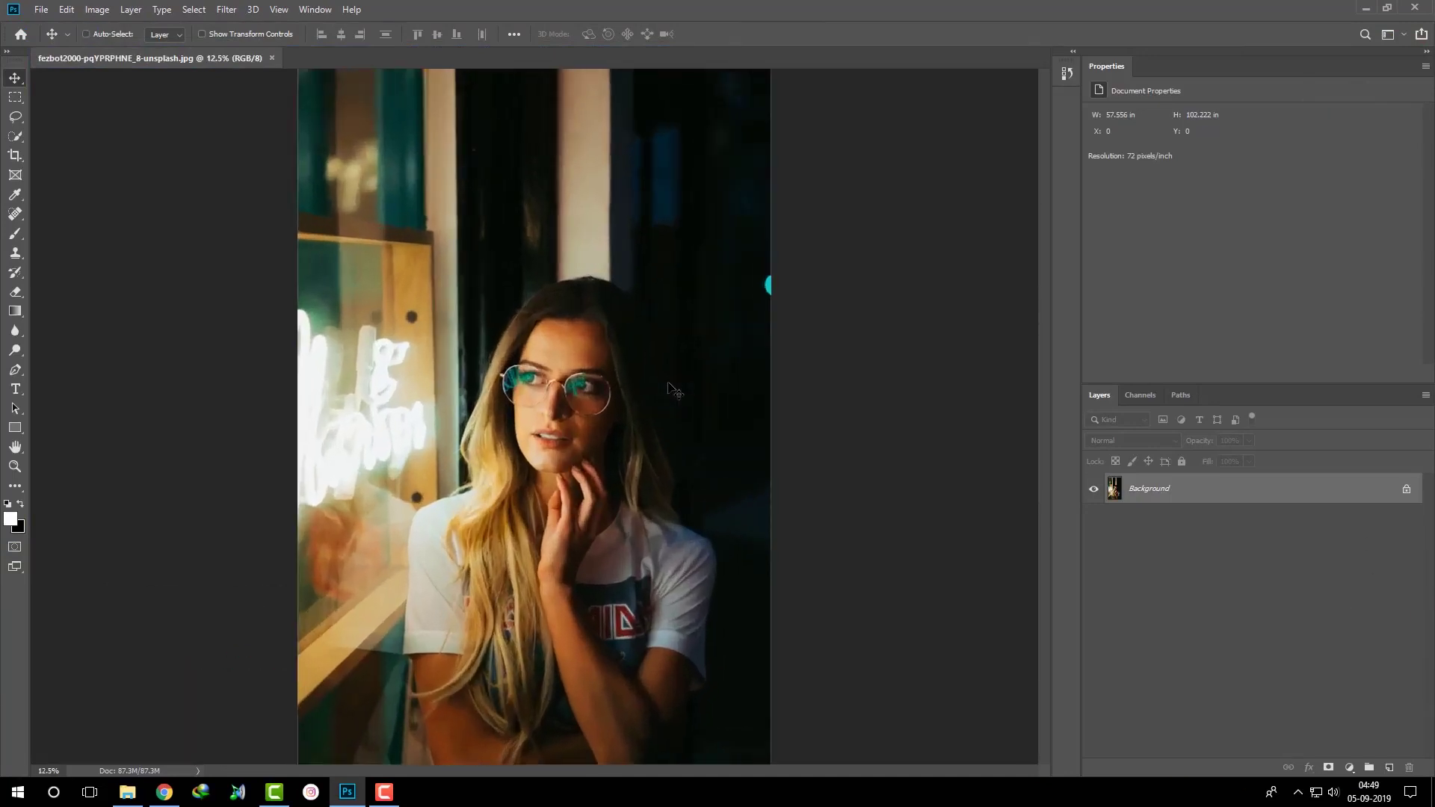
pyautogui.moveTo(1266, 505); pyautogui.dragTo(1389, 767)
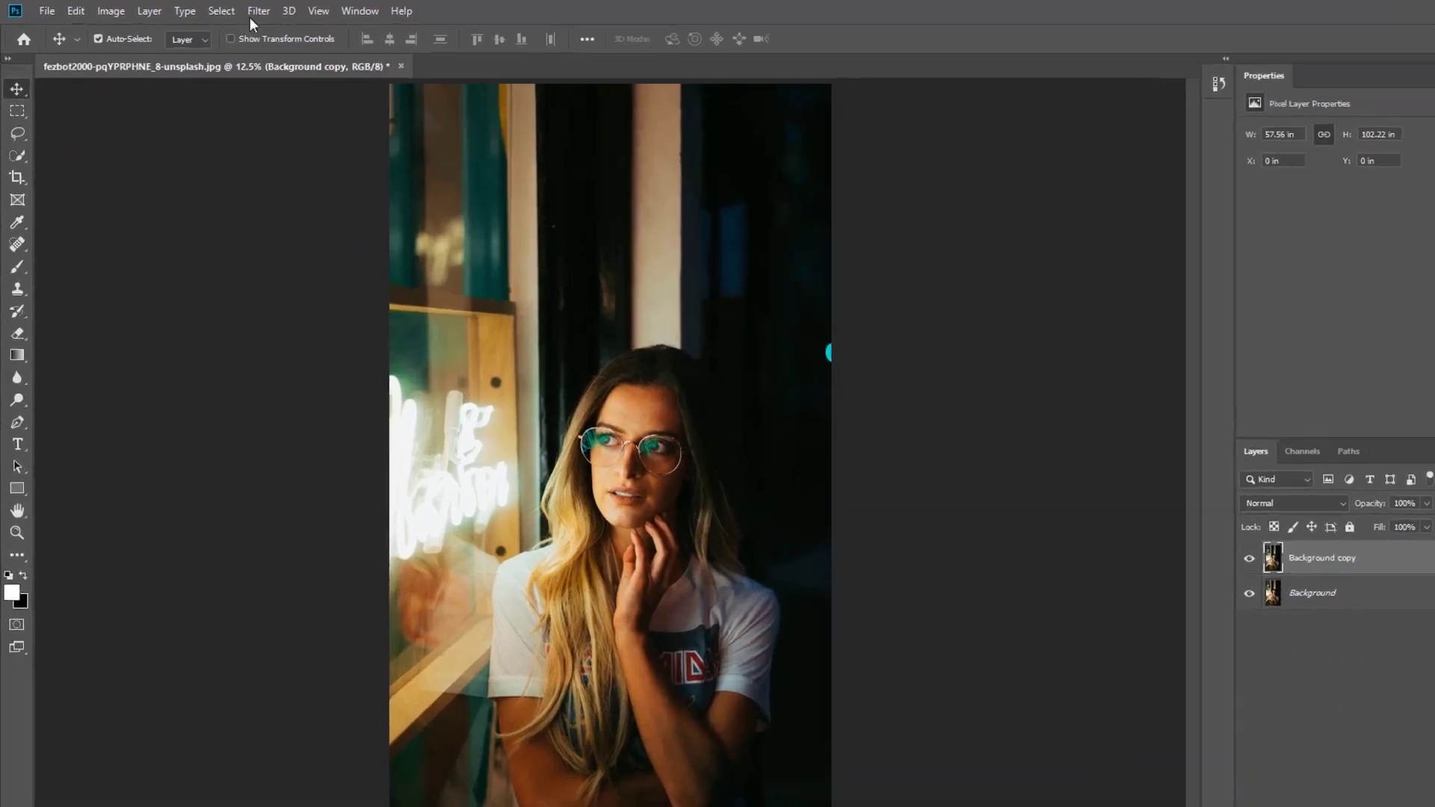
pyautogui.click(226, 9)
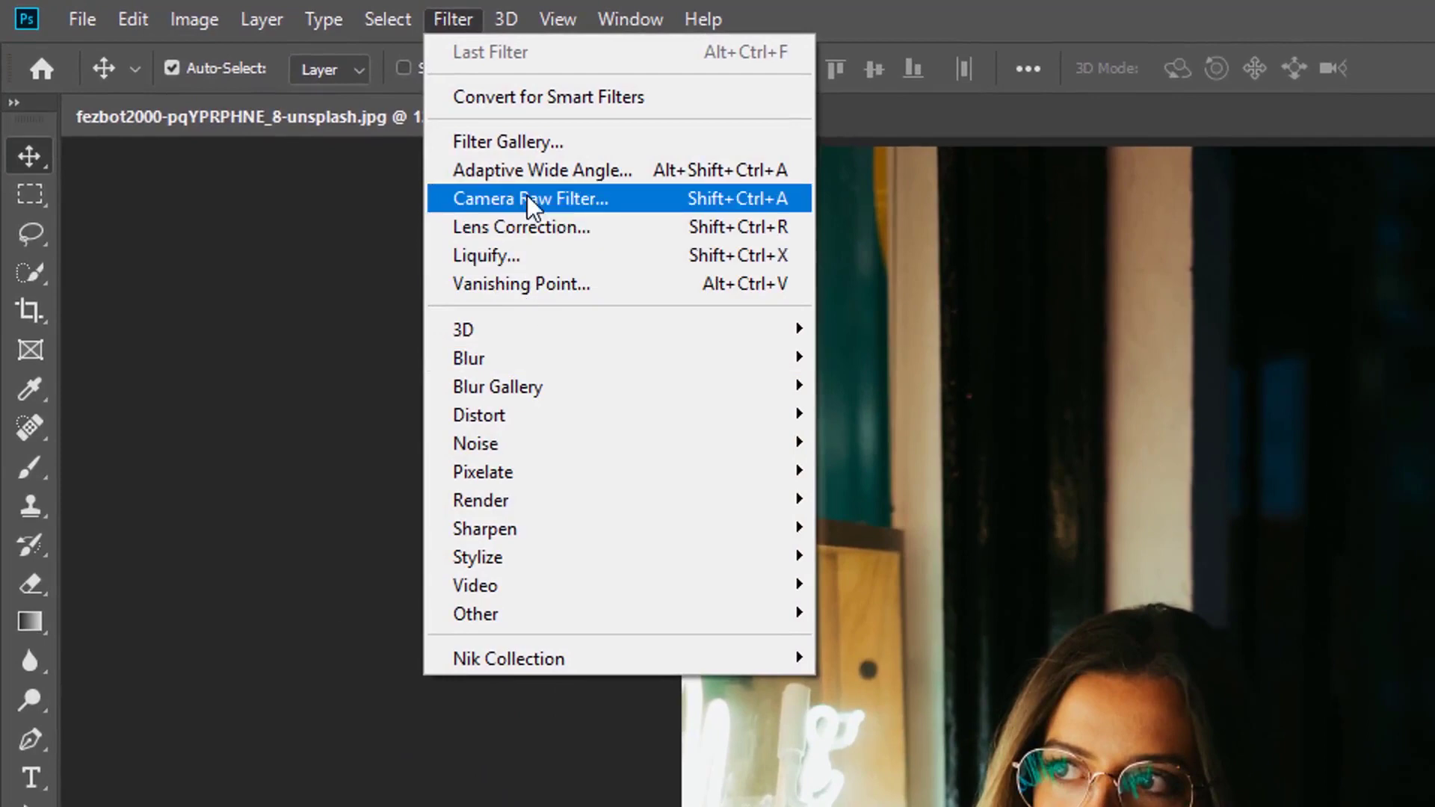
# In Camera Raw, raise contrast, highlights, shadows, whites and clarity, and deepen the blacks slightly.
pyautogui.click(527, 197)
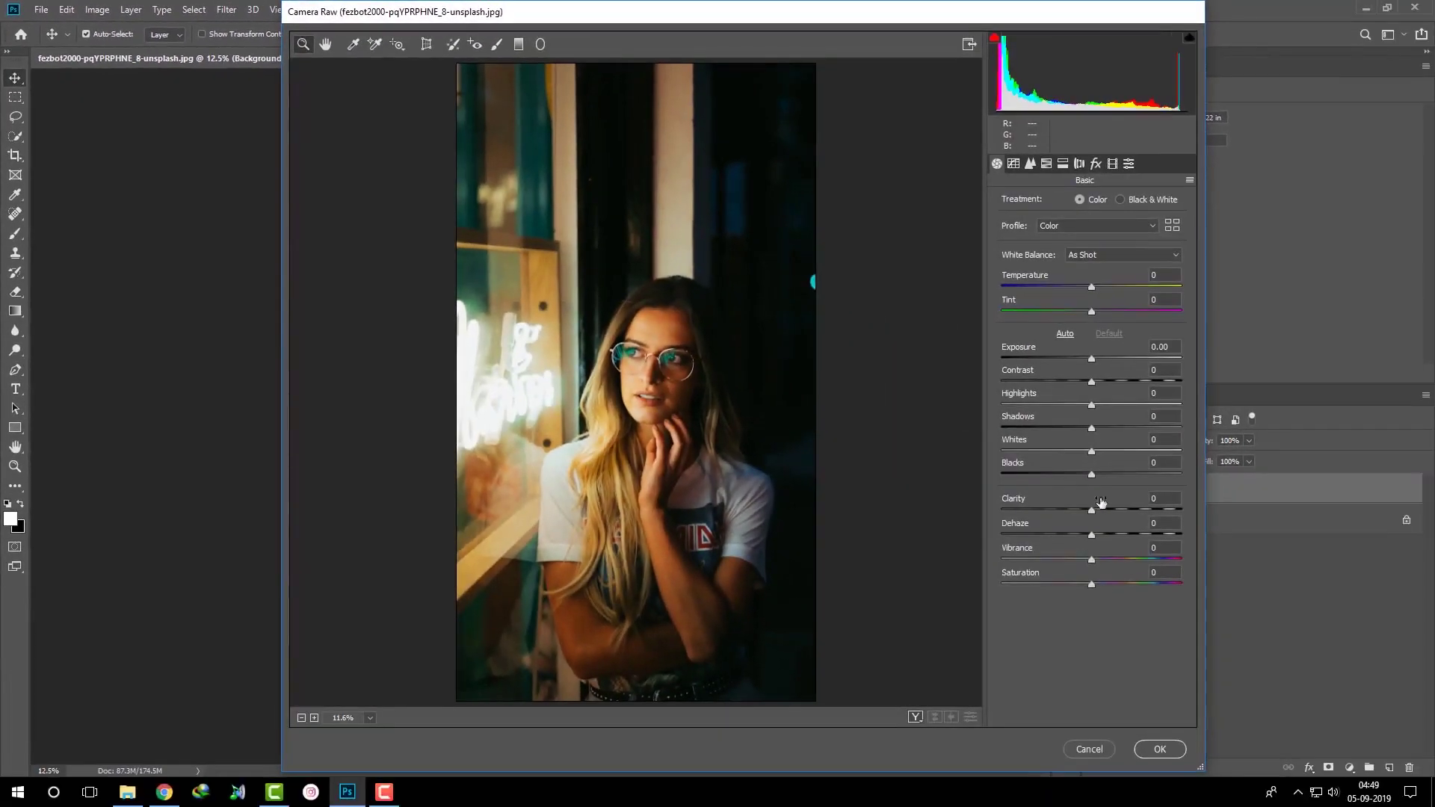
pyautogui.moveTo(1093, 510)
pyautogui.mouseDown()
pyautogui.moveTo(1114, 513)
pyautogui.moveTo(1085, 476)
pyautogui.moveTo(1121, 428)
pyautogui.moveTo(1075, 406)
pyautogui.moveTo(1116, 428)
pyautogui.moveTo(1098, 383)
pyautogui.mouseUp()
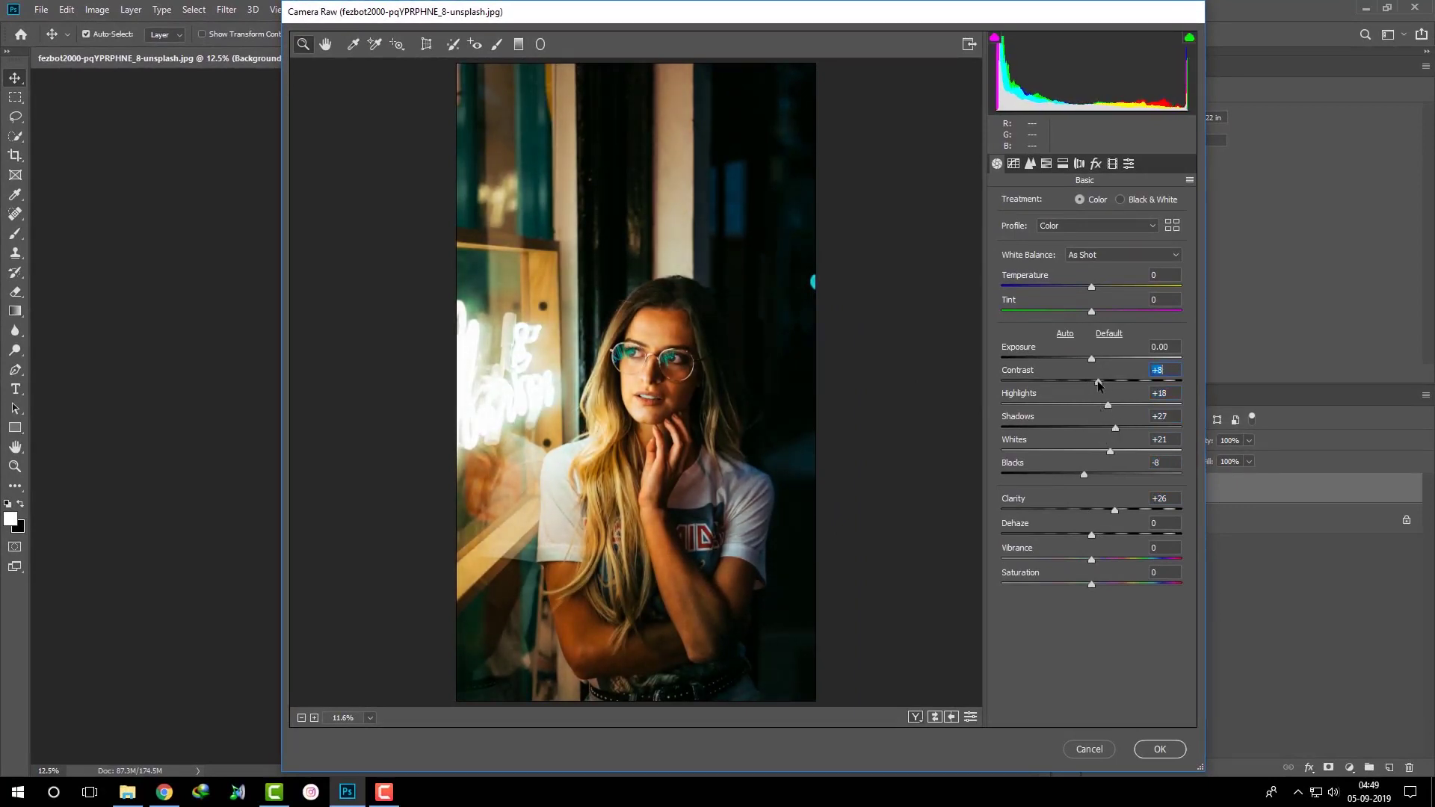
pyautogui.click(1079, 164)
# Shift the HSL hues of the aquas, blues, oranges and yellows.
pyautogui.click(1047, 164)
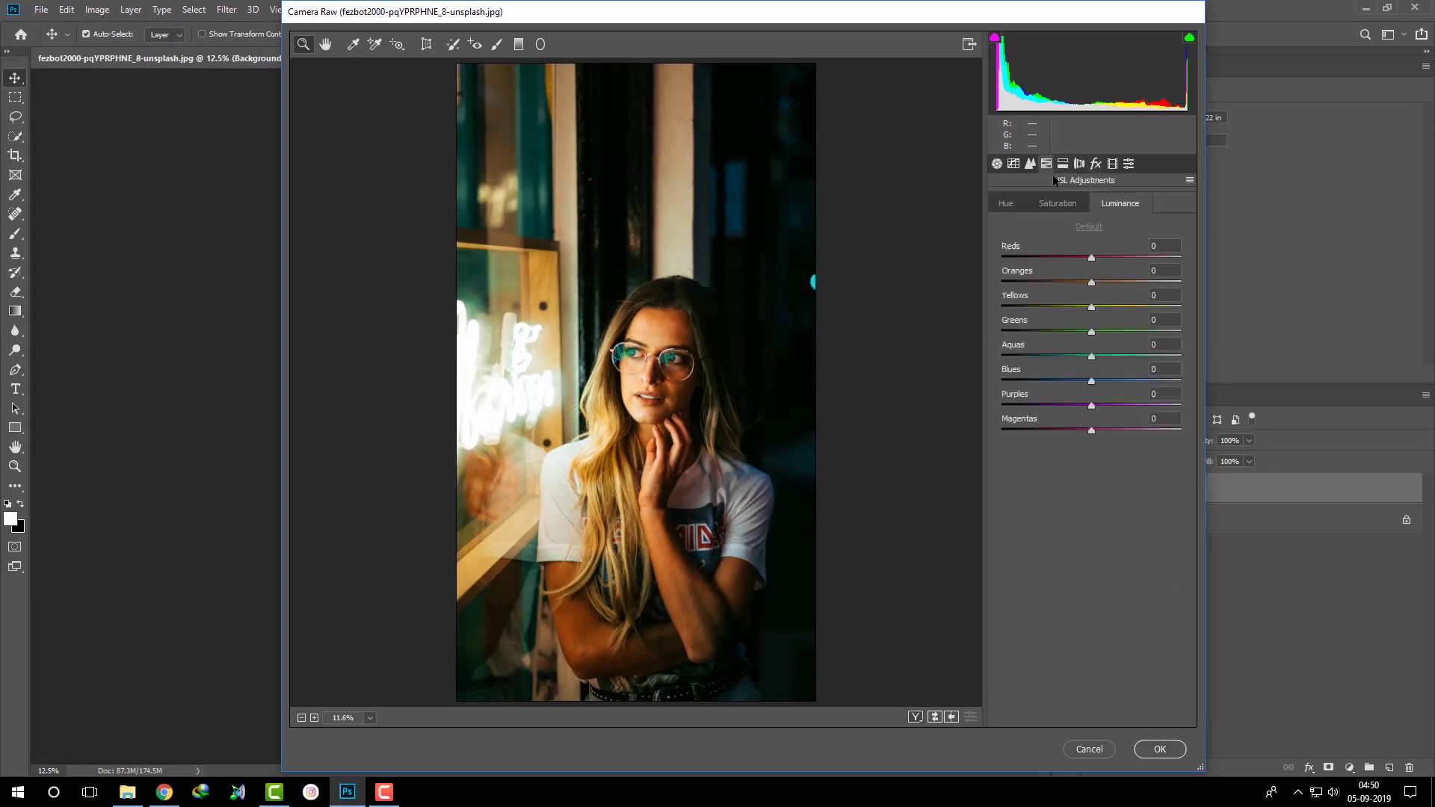
pyautogui.click(1022, 208)
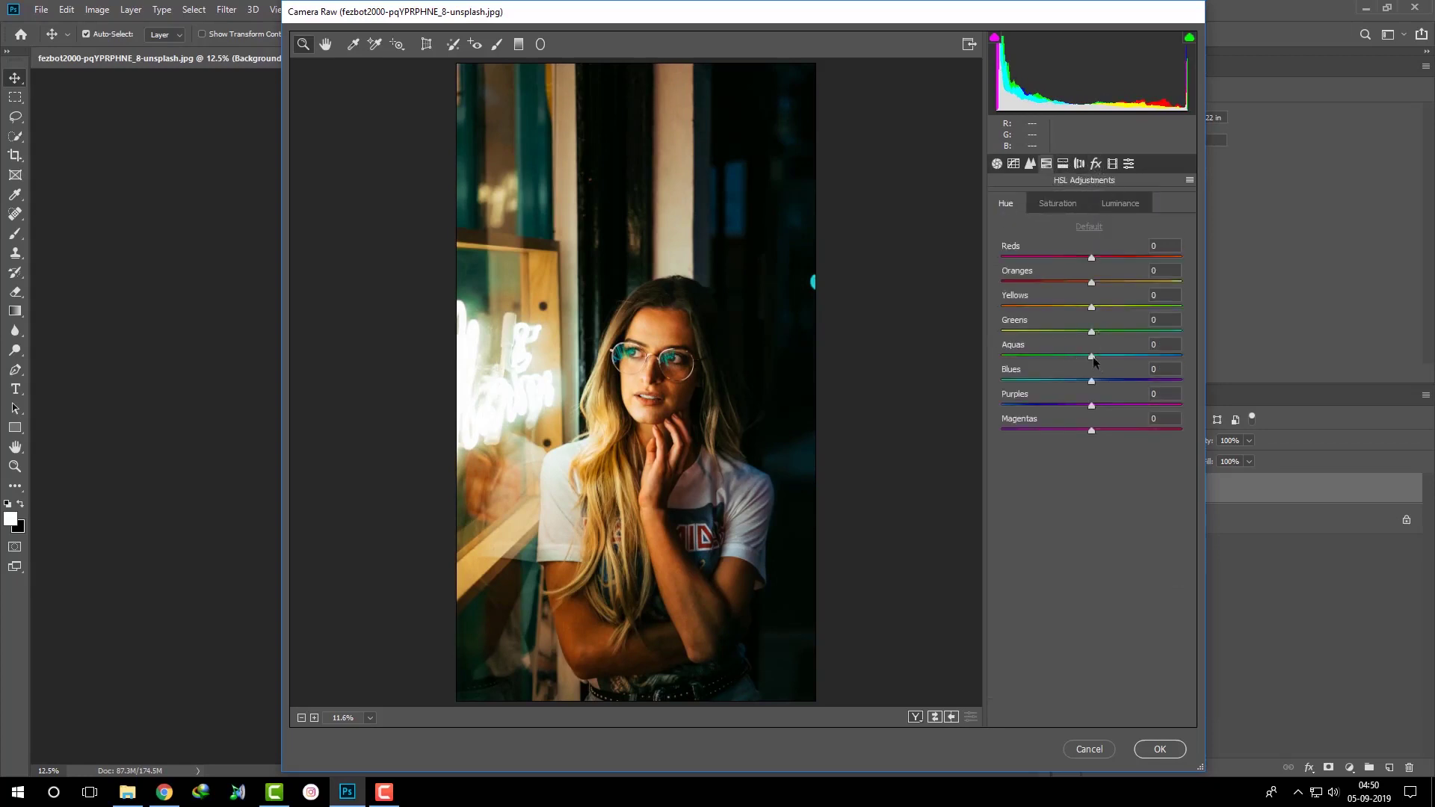
pyautogui.moveTo(1091, 357)
pyautogui.mouseDown()
pyautogui.moveTo(1142, 357)
pyautogui.moveTo(1058, 382)
pyautogui.moveTo(1124, 406)
pyautogui.mouseUp()
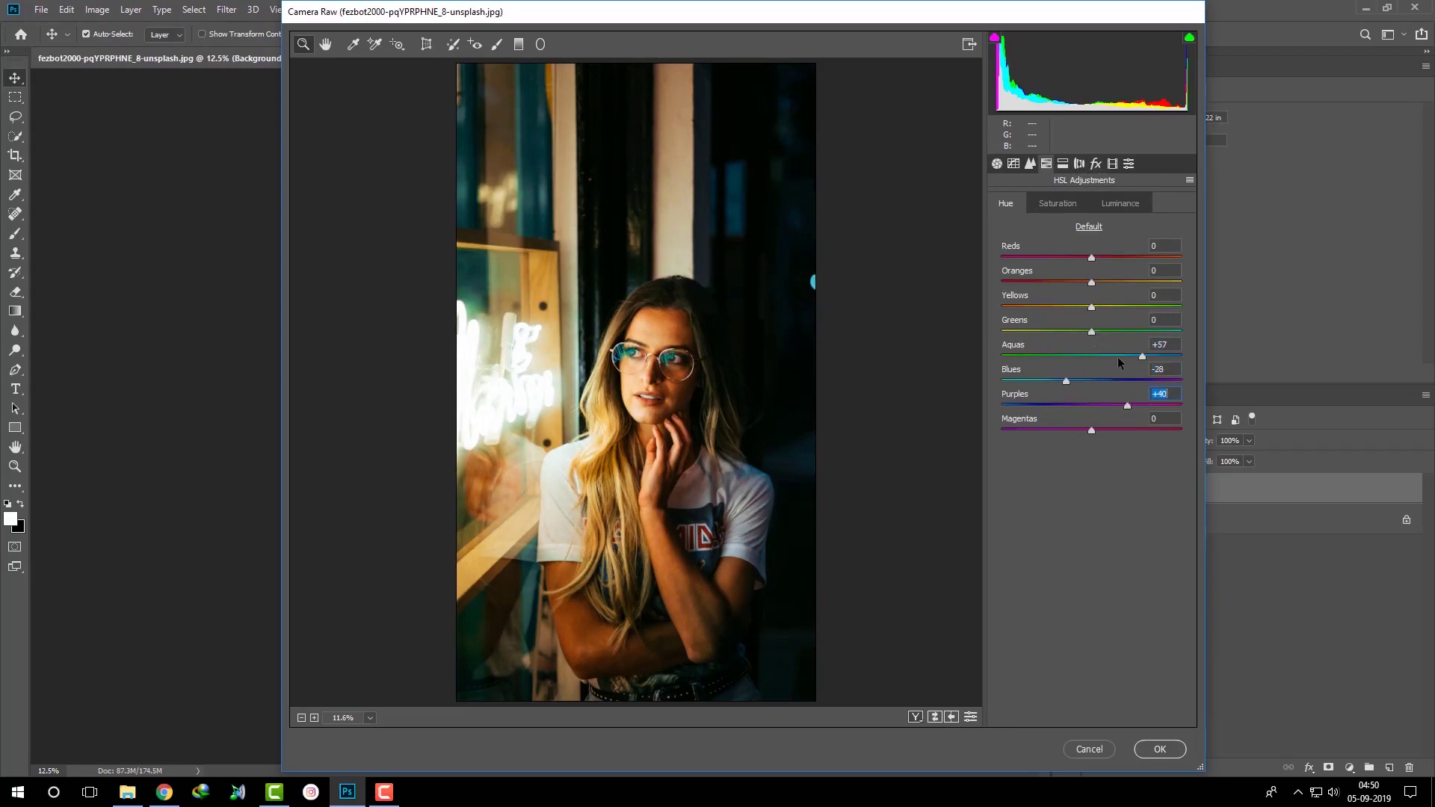
pyautogui.moveTo(1143, 357); pyautogui.dragTo(1052, 357)
pyautogui.moveTo(1091, 282)
pyautogui.mouseDown()
pyautogui.moveTo(1120, 282)
pyautogui.moveTo(1108, 306)
pyautogui.mouseUp()
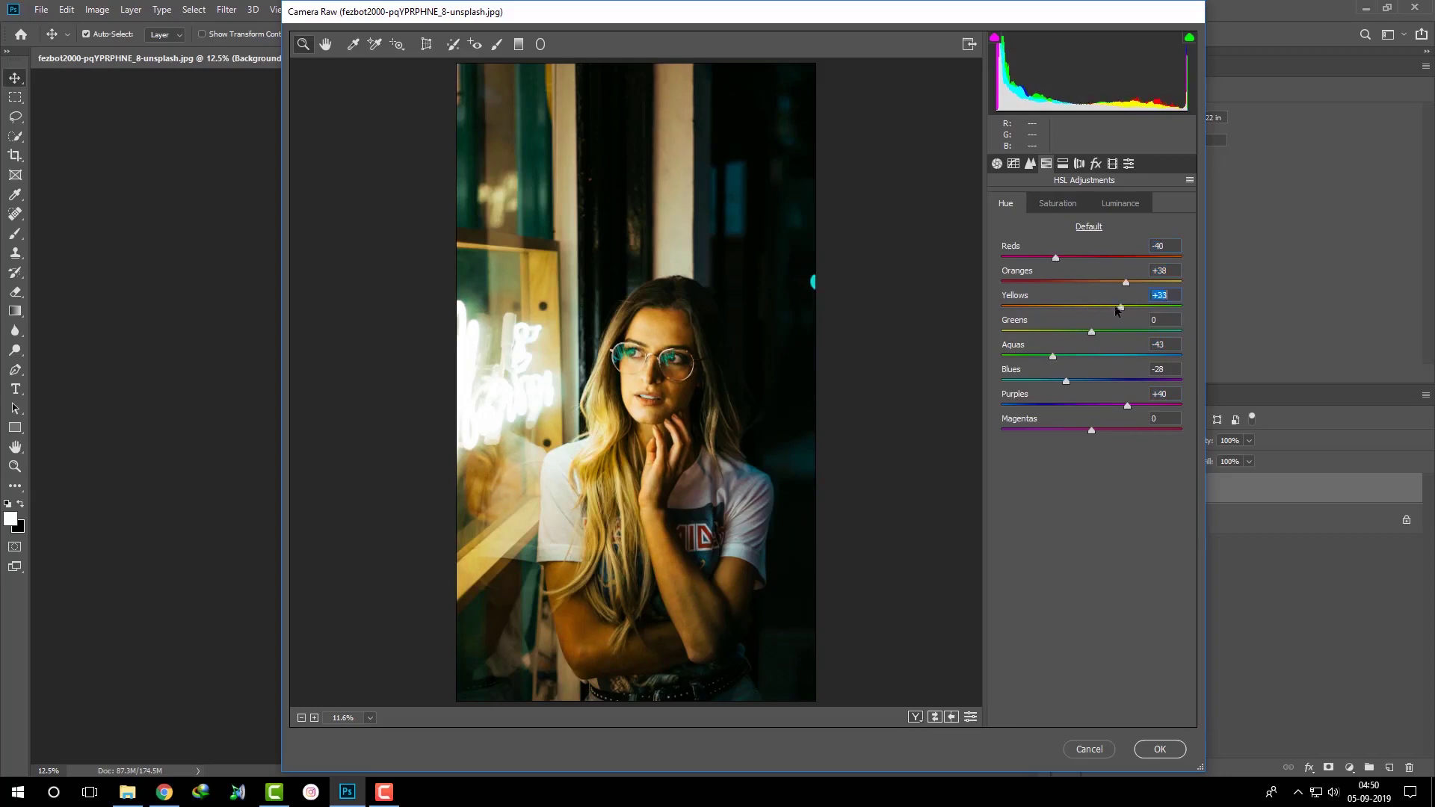
pyautogui.moveTo(1066, 381); pyautogui.dragTo(1129, 382)
pyautogui.moveTo(1053, 357)
pyautogui.mouseDown()
pyautogui.moveTo(1123, 357)
pyautogui.moveTo(1136, 332)
pyautogui.moveTo(1128, 357)
pyautogui.mouseUp()
# Cut yellow saturation, then darken yellows and reds and brighten aquas in HSL Luminance.
pyautogui.click(1058, 203)
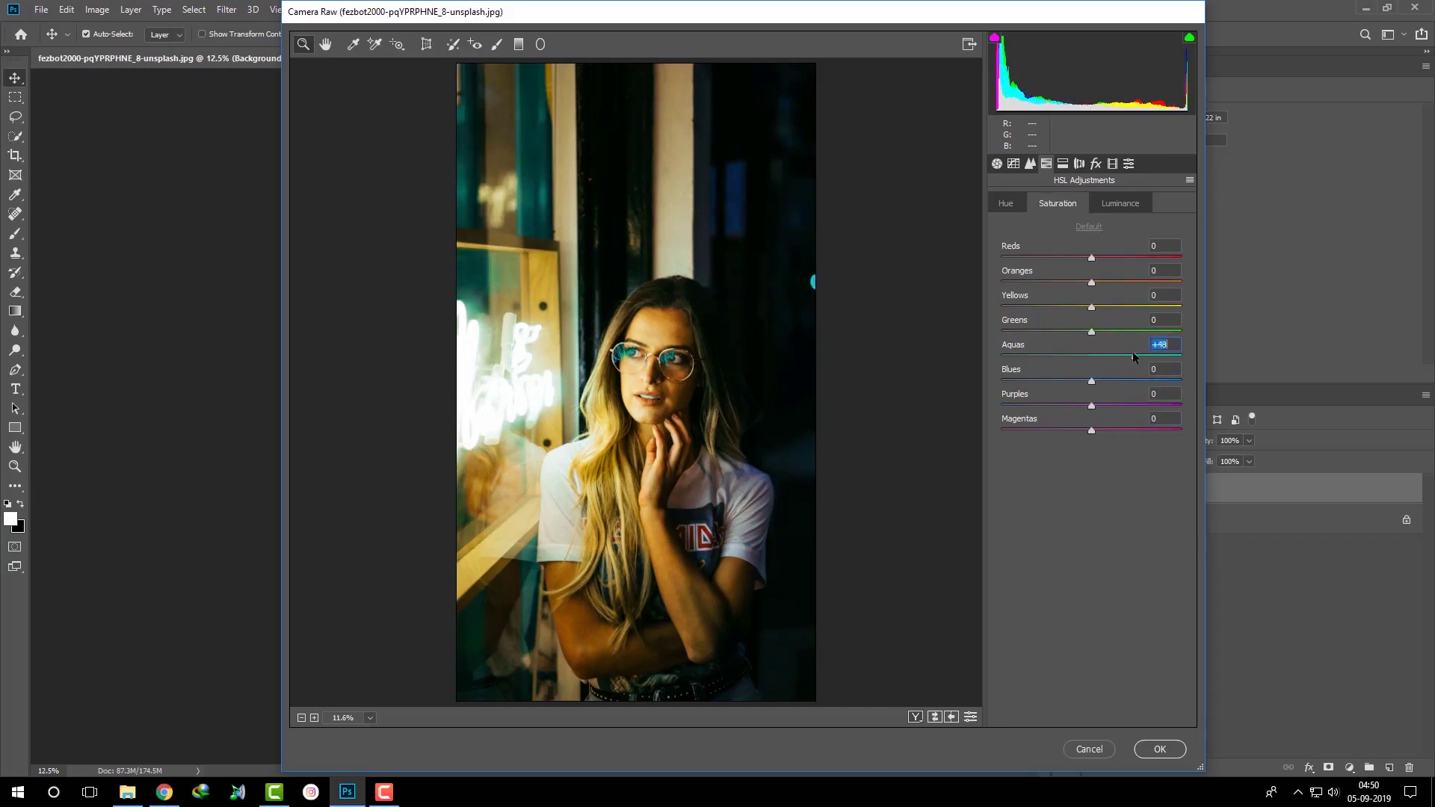
pyautogui.moveTo(1091, 308)
pyautogui.mouseDown()
pyautogui.moveTo(1064, 307)
pyautogui.moveTo(1110, 257)
pyautogui.moveTo(1097, 283)
pyautogui.mouseUp()
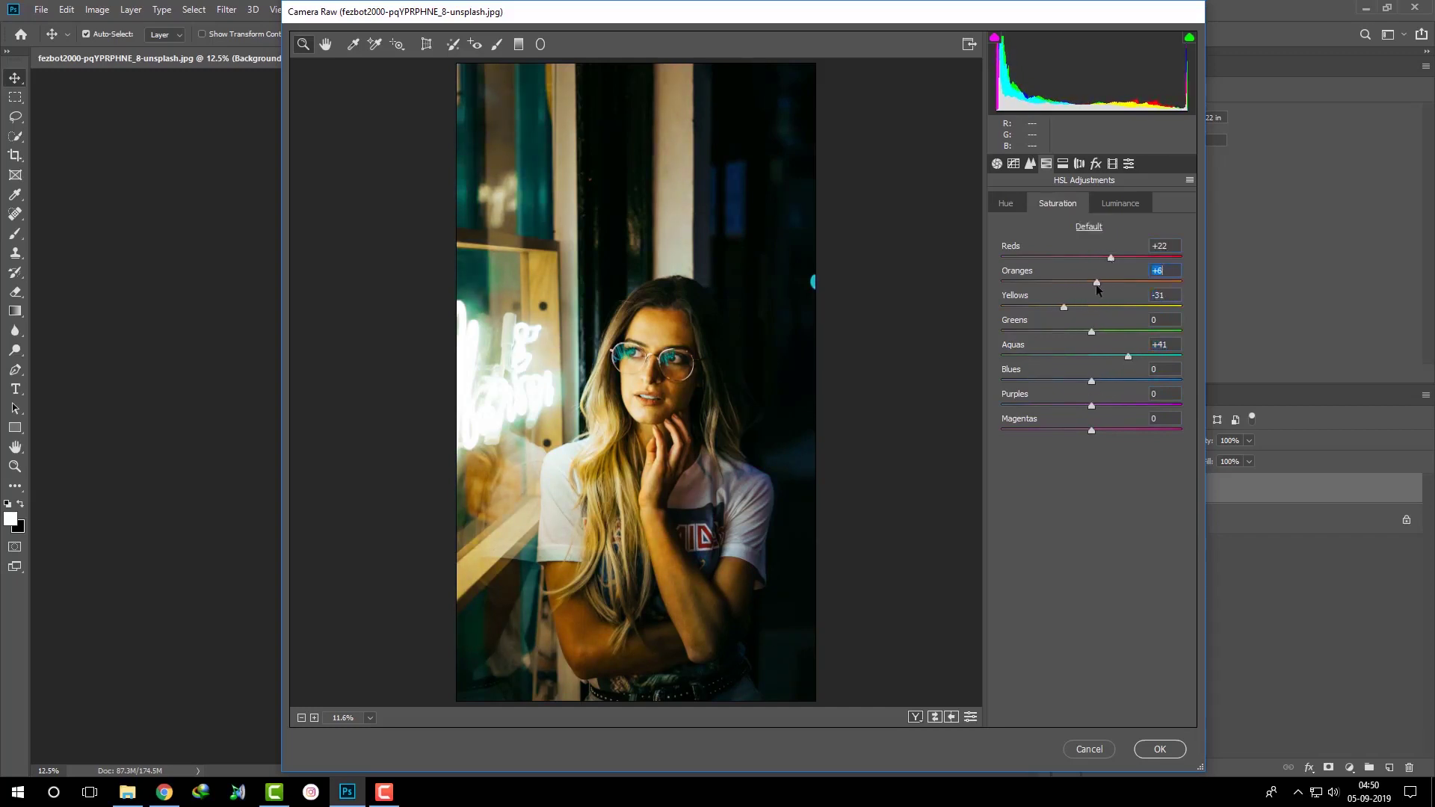
pyautogui.moveTo(1091, 406); pyautogui.dragTo(1114, 406)
pyautogui.click(1104, 431)
pyautogui.click(1120, 203)
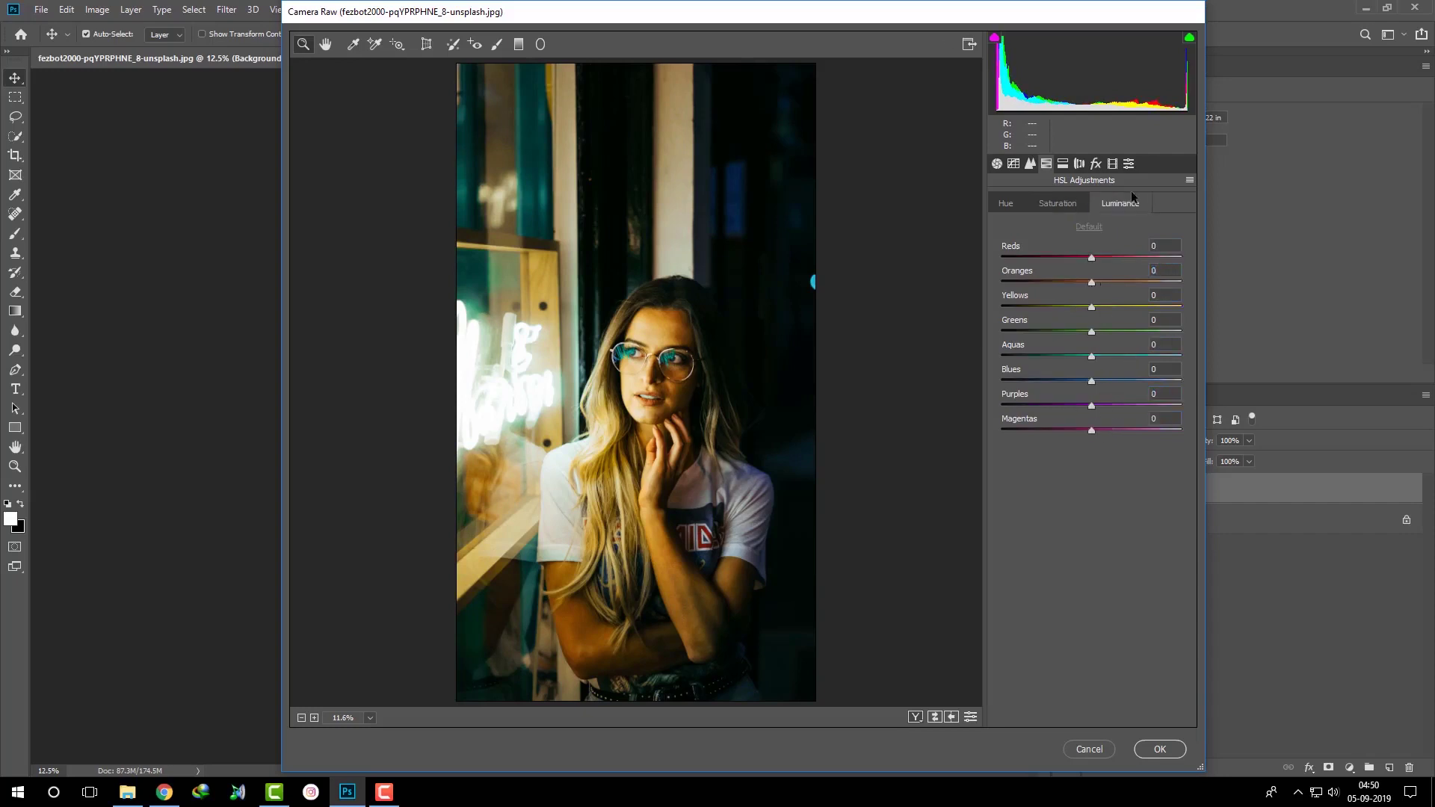
pyautogui.moveTo(1088, 308)
pyautogui.mouseDown()
pyautogui.moveTo(1062, 321)
pyautogui.moveTo(1097, 281)
pyautogui.moveTo(1114, 284)
pyautogui.moveTo(1077, 259)
pyautogui.mouseUp()
pyautogui.moveTo(1091, 357)
pyautogui.mouseDown()
pyautogui.moveTo(1117, 363)
pyautogui.moveTo(1085, 405)
pyautogui.mouseUp()
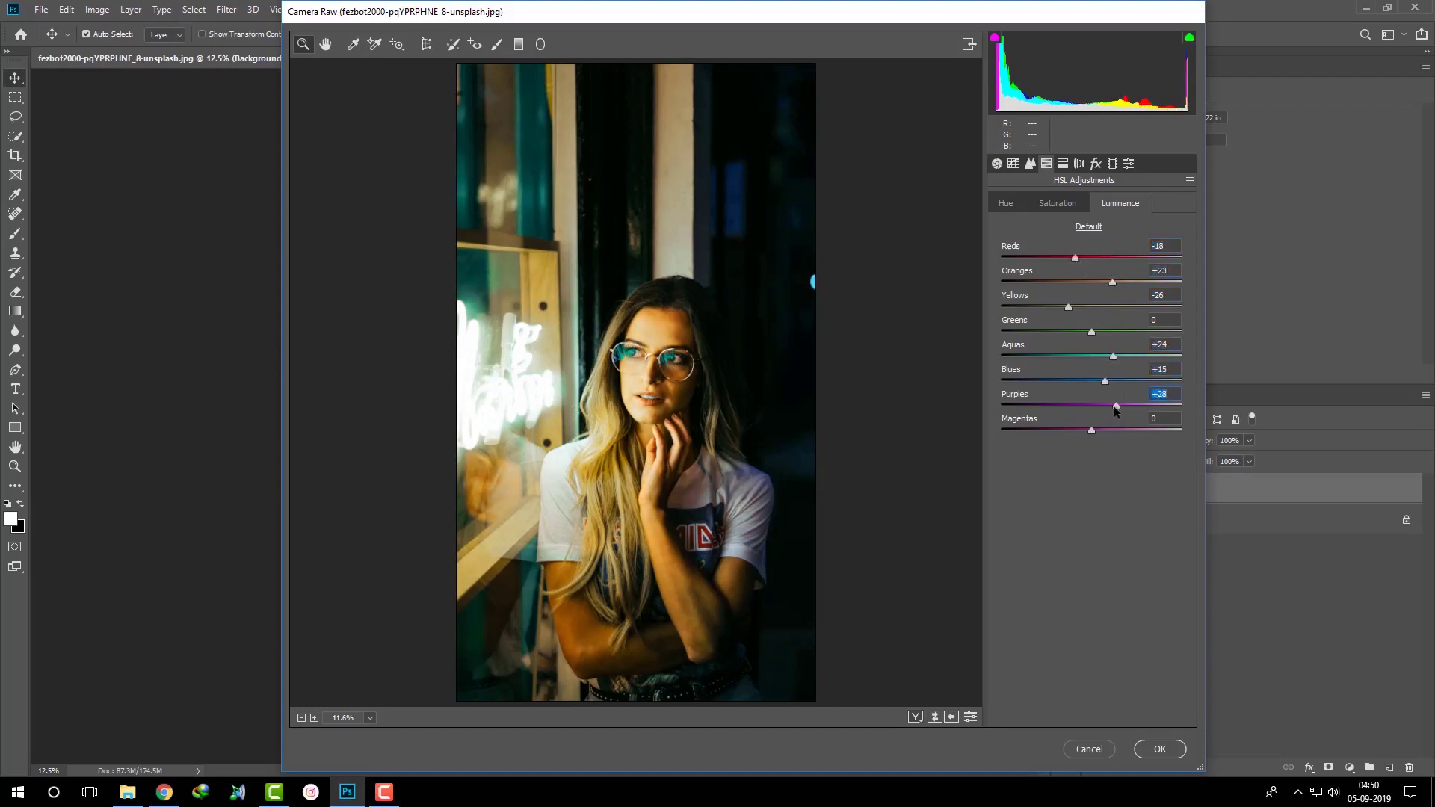
# Split-tone highlights purple (hue 263, saturation 41) and shadows teal (hue 186) with some saturation.
pyautogui.click(1062, 163)
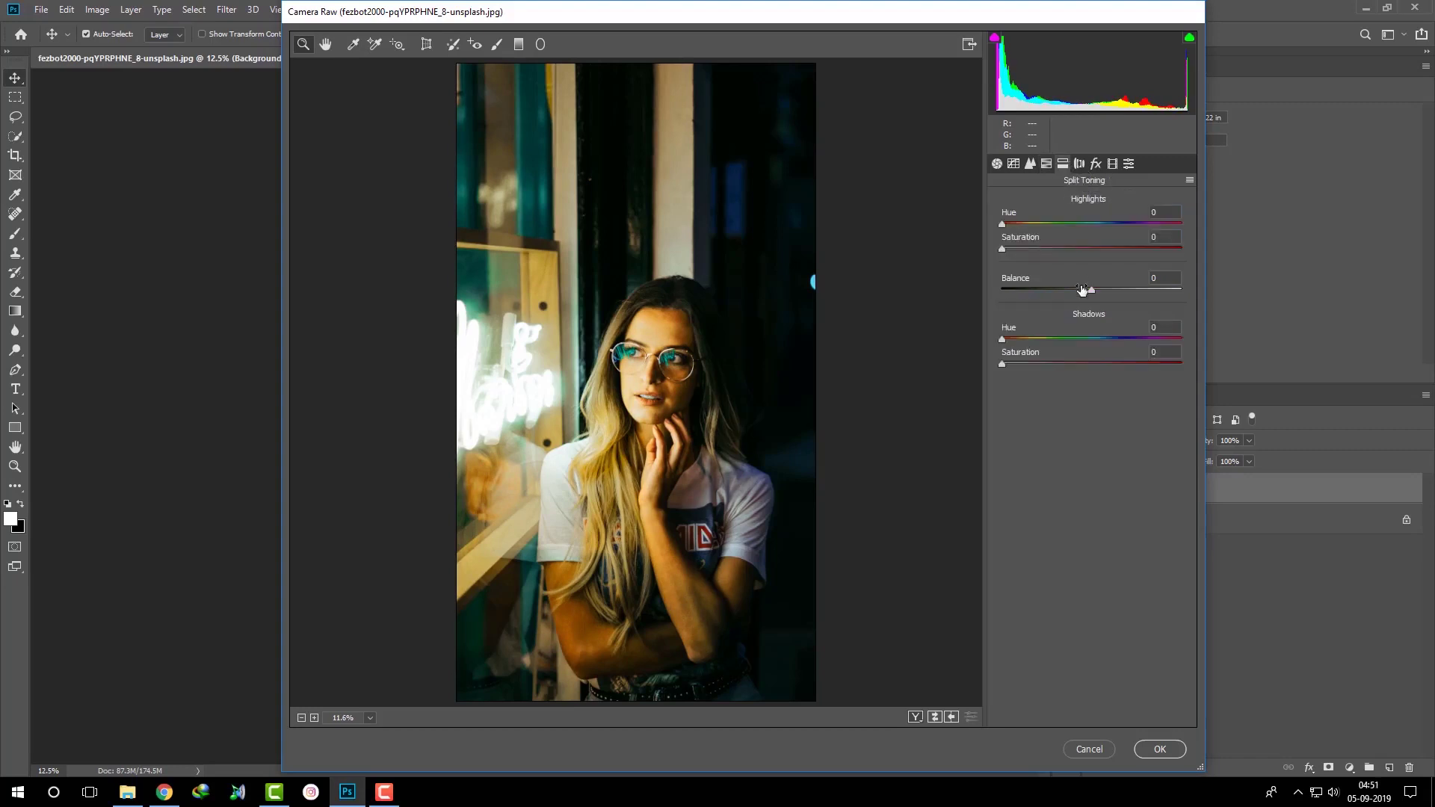
pyautogui.moveTo(1013, 254)
pyautogui.mouseDown()
pyautogui.moveTo(1125, 224)
pyautogui.moveTo(1133, 238)
pyautogui.mouseUp()
pyautogui.moveTo(1034, 340); pyautogui.dragTo(1159, 339)
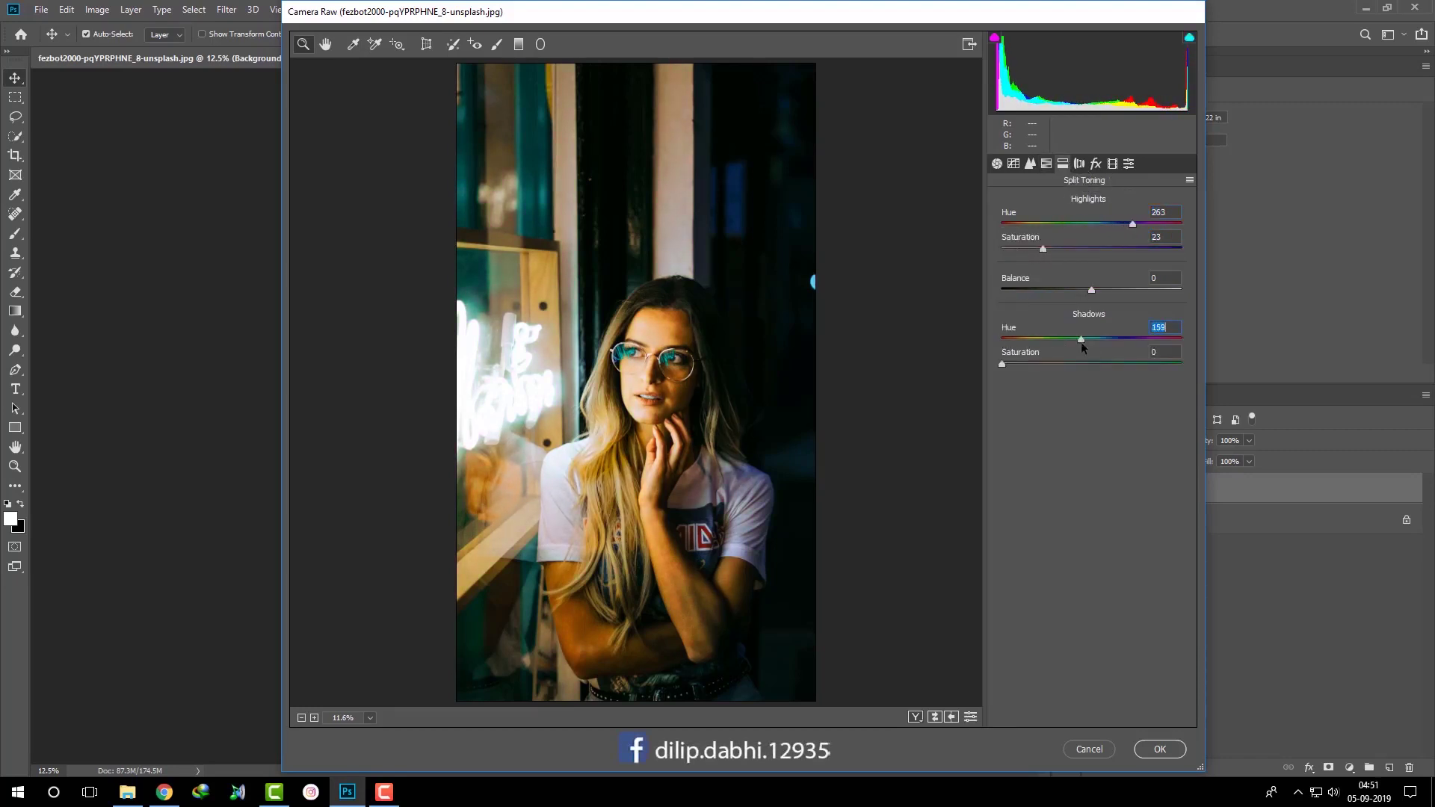
pyautogui.moveTo(1014, 364); pyautogui.dragTo(1032, 364)
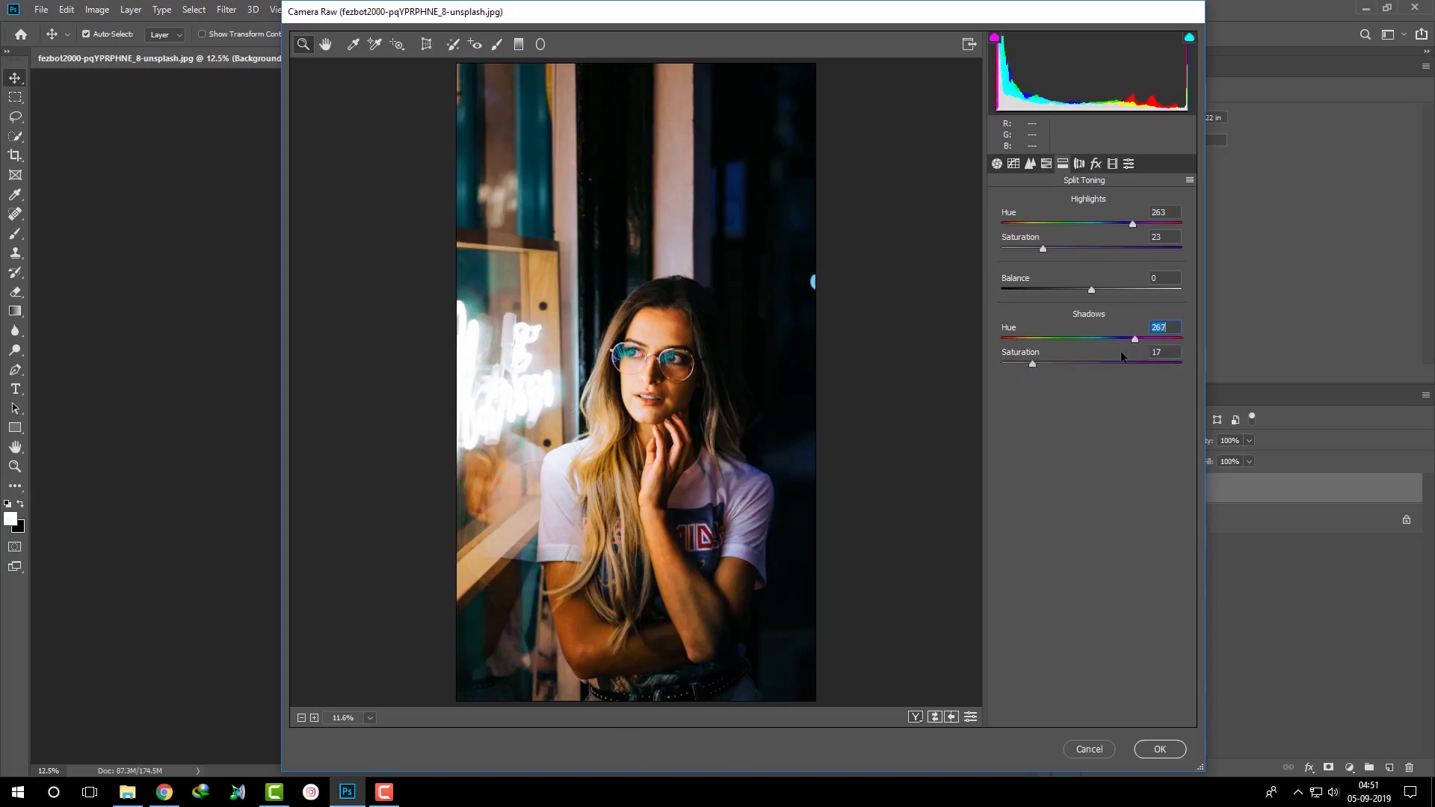
pyautogui.moveTo(1159, 340)
pyautogui.mouseDown()
pyautogui.moveTo(1076, 339)
pyautogui.moveTo(1008, 362)
pyautogui.moveTo(1107, 366)
pyautogui.moveTo(1095, 367)
pyautogui.mouseUp()
pyautogui.moveTo(1042, 249); pyautogui.dragTo(1075, 248)
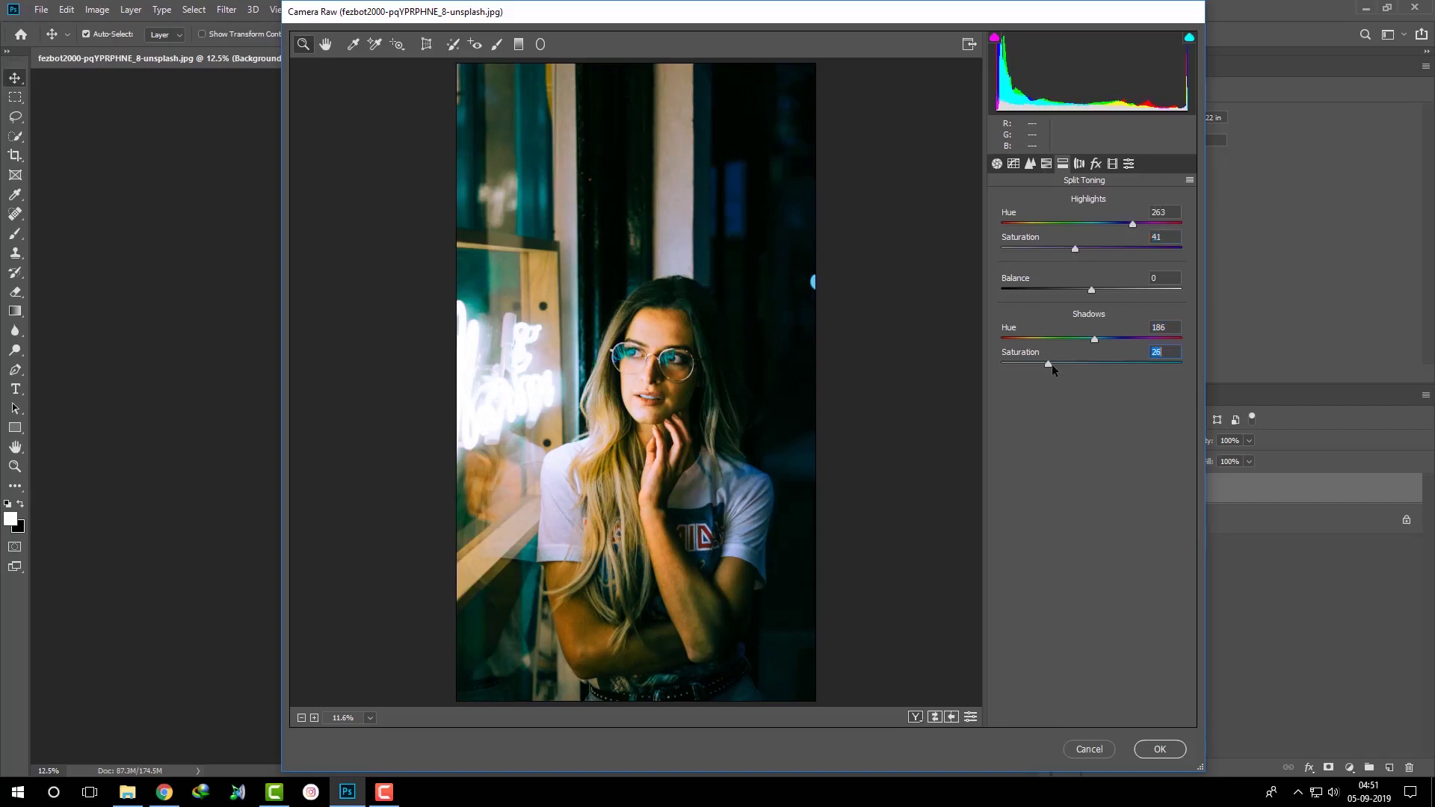
pyautogui.moveTo(1052, 365); pyautogui.dragTo(1060, 365)
# Adjust the red, green and blue primary hue and saturation in Calibration, then apply Camera Raw.
pyautogui.click(1096, 164)
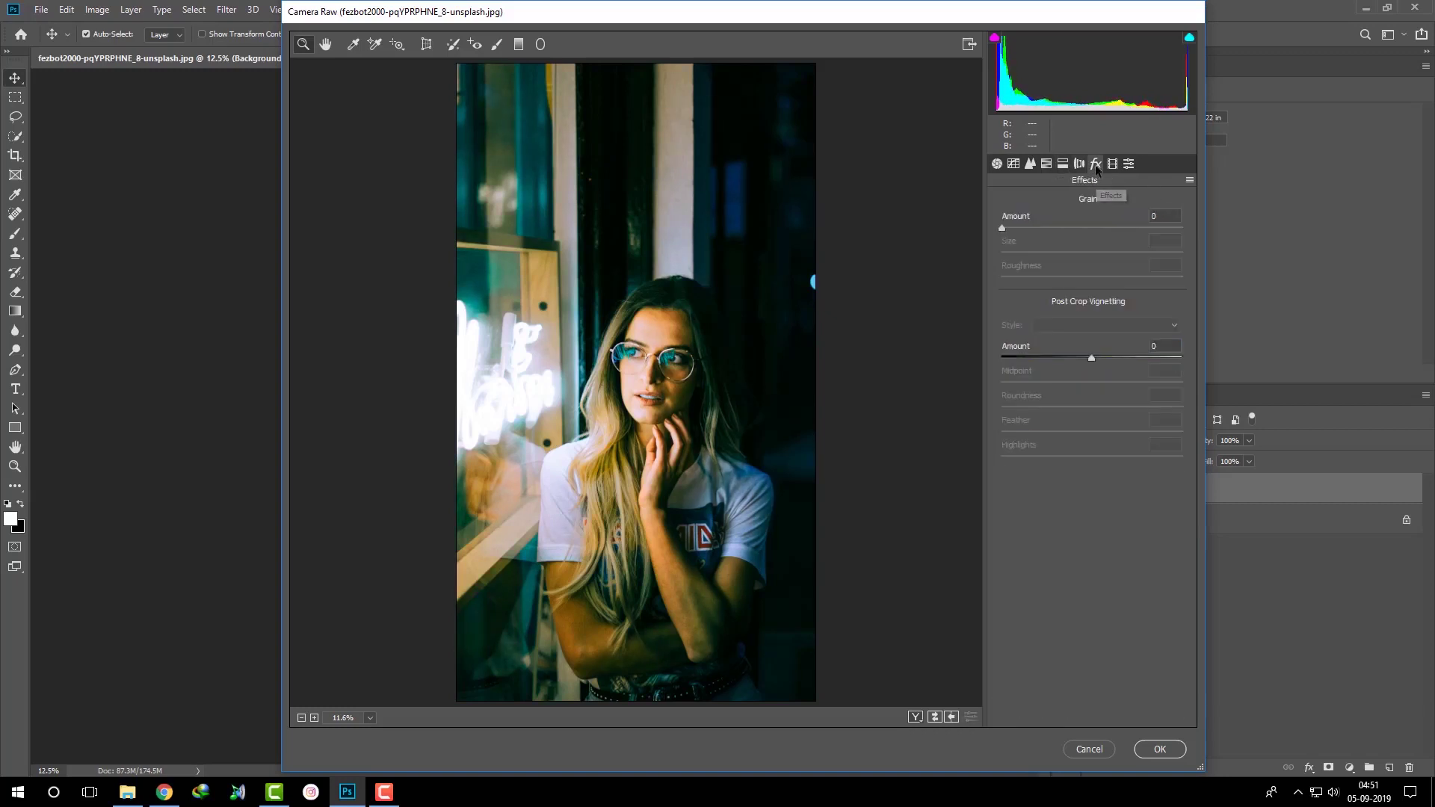
pyautogui.moveTo(1091, 446)
pyautogui.mouseDown()
pyautogui.moveTo(1052, 445)
pyautogui.moveTo(1066, 469)
pyautogui.moveTo(1052, 471)
pyautogui.mouseUp()
pyautogui.moveTo(1092, 307)
pyautogui.mouseDown()
pyautogui.moveTo(1123, 308)
pyautogui.moveTo(1072, 331)
pyautogui.moveTo(1058, 307)
pyautogui.moveTo(1058, 331)
pyautogui.moveTo(1177, 307)
pyautogui.mouseUp()
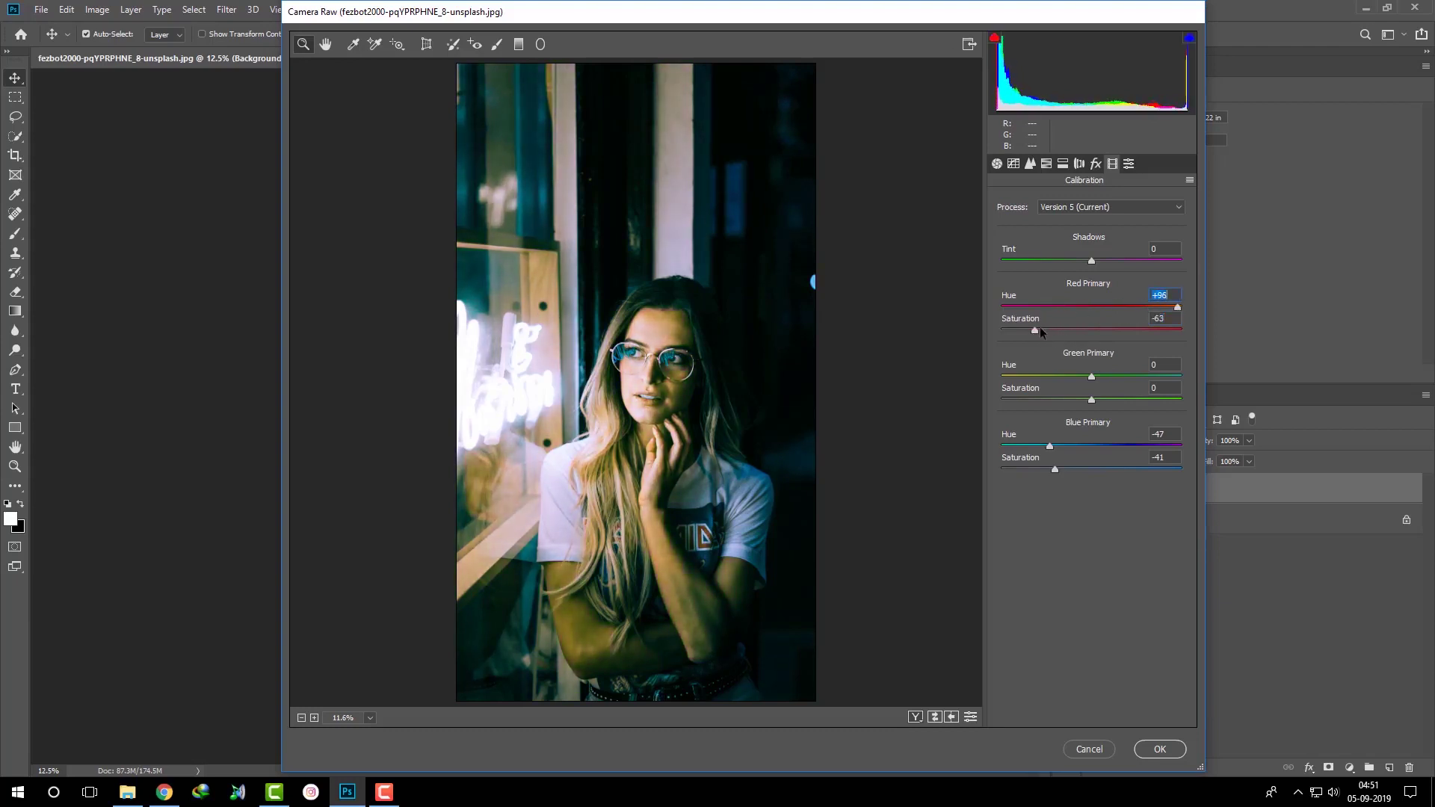
pyautogui.moveTo(1035, 331); pyautogui.dragTo(1031, 331)
pyautogui.moveTo(1177, 307)
pyautogui.mouseDown()
pyautogui.moveTo(1095, 307)
pyautogui.moveTo(1068, 330)
pyautogui.moveTo(1168, 379)
pyautogui.moveTo(1057, 400)
pyautogui.mouseUp()
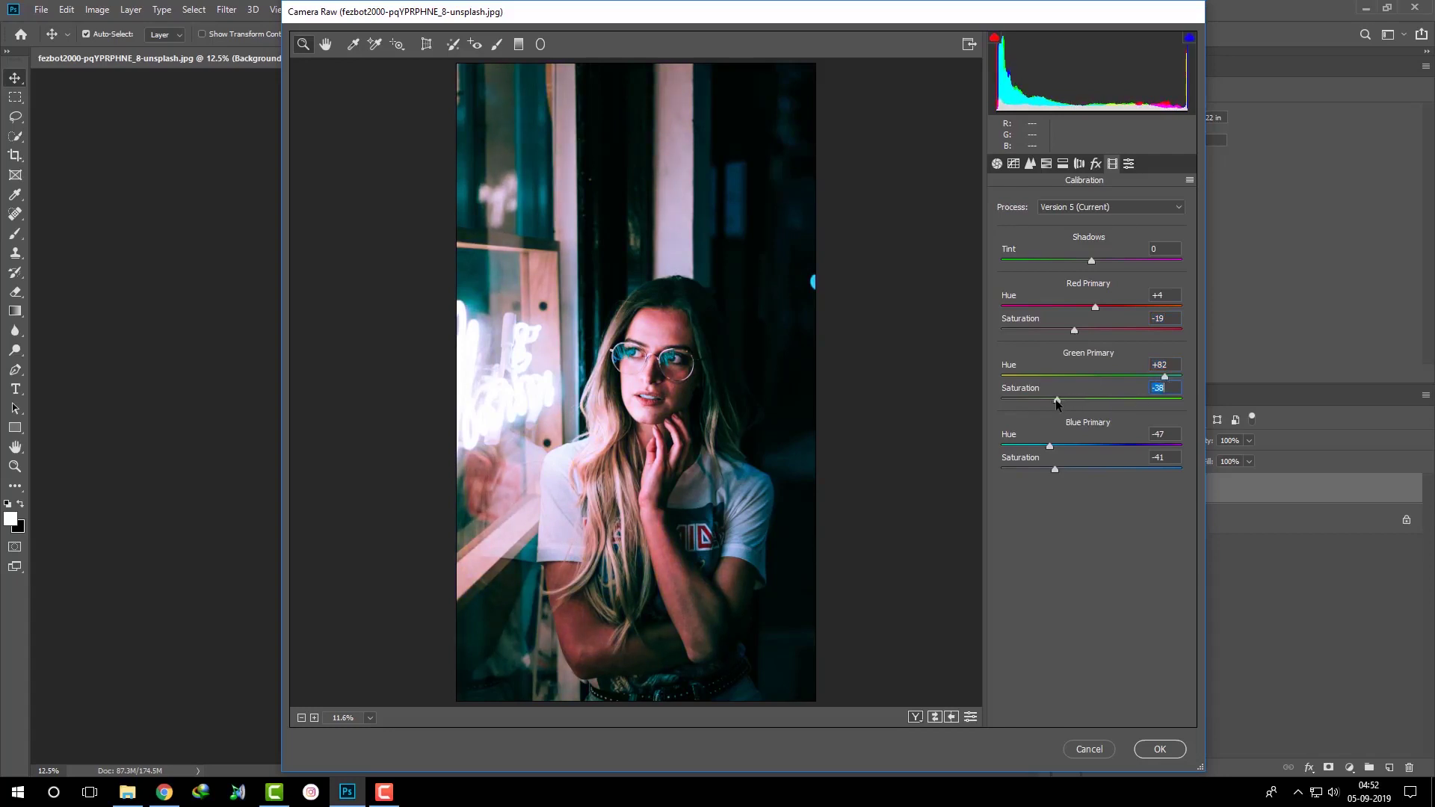
pyautogui.click(1160, 750)
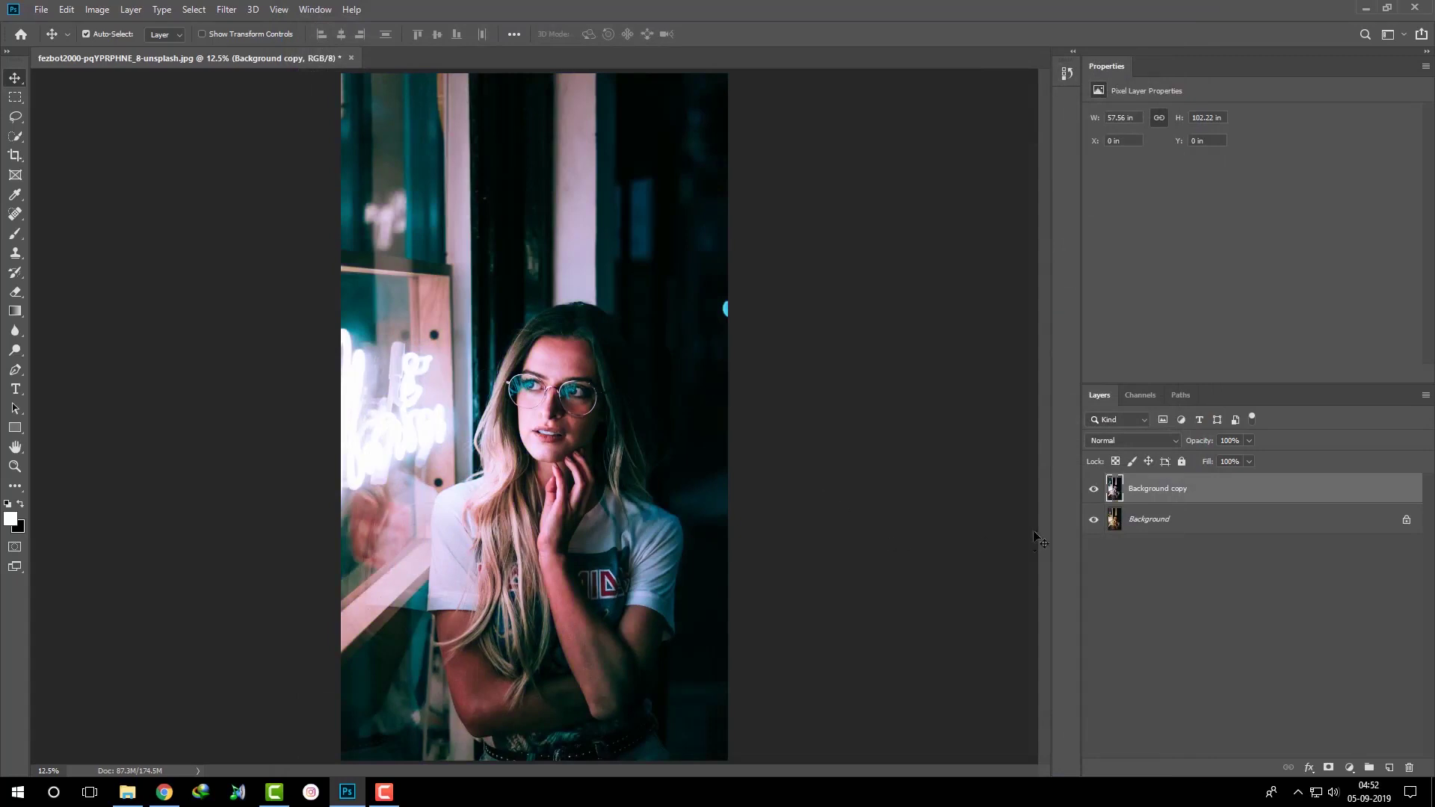
# Add a Channel Mixer layer on Blue output with more green, less red, slightly more blue.
pyautogui.click(1095, 490)
pyautogui.click(1096, 489)
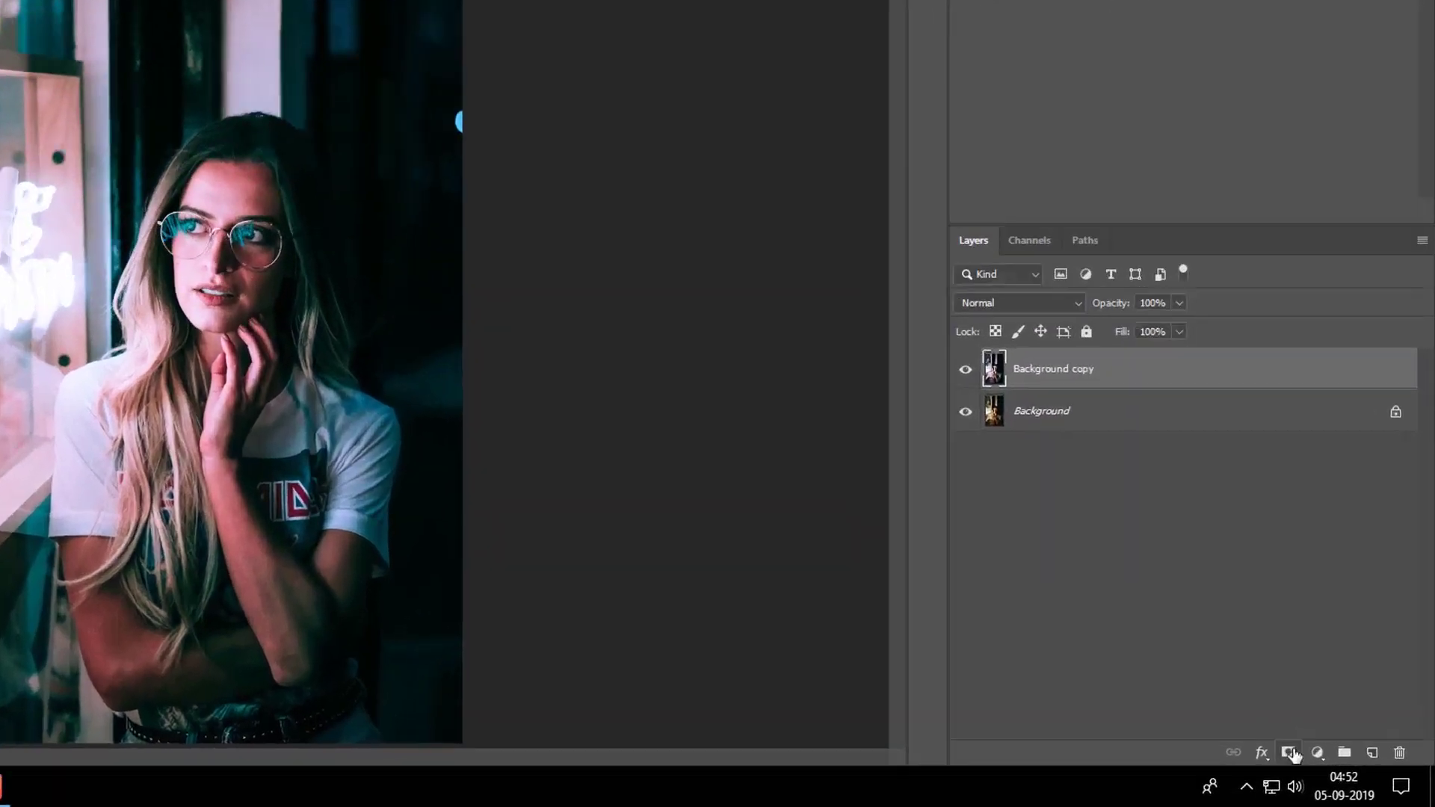
pyautogui.click(1350, 767)
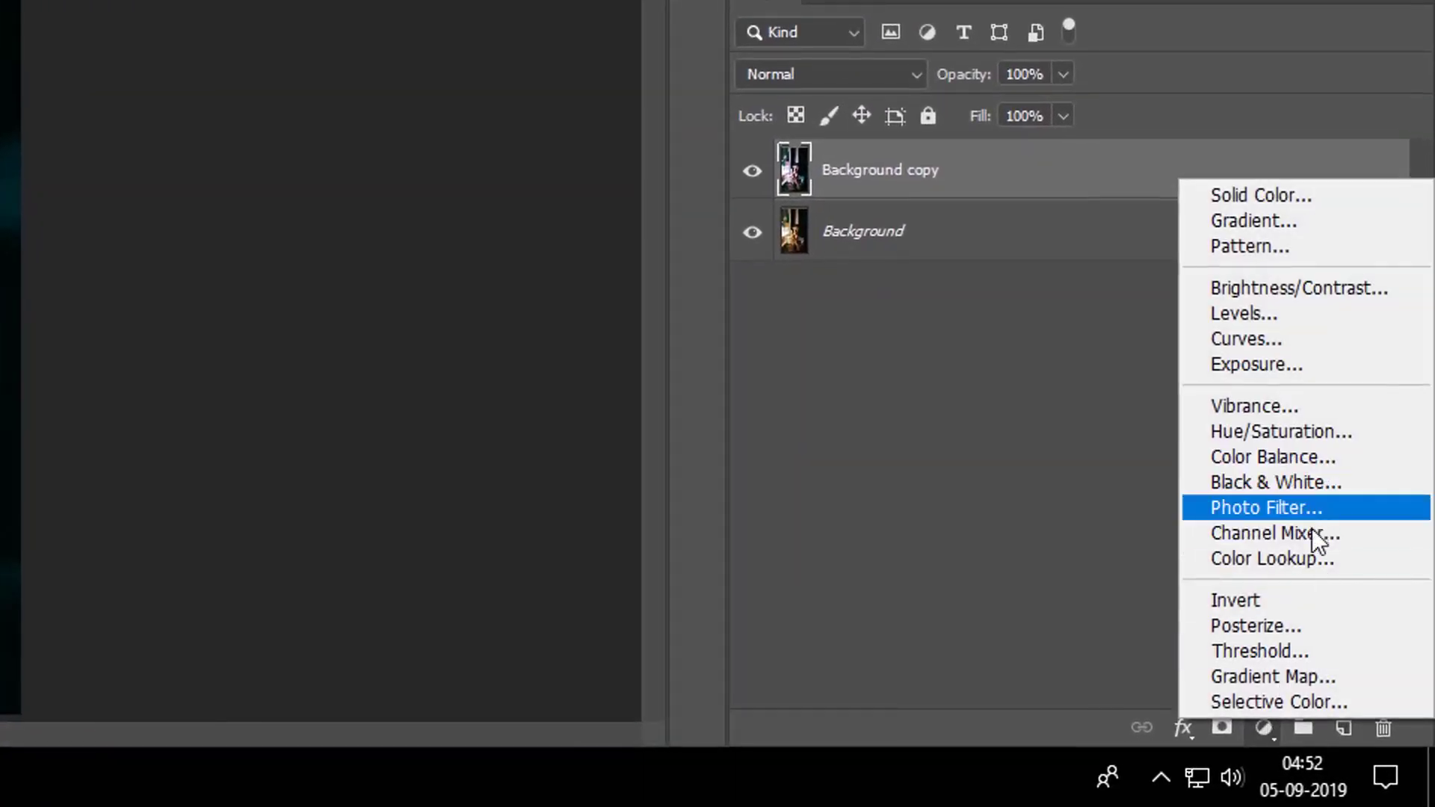
pyautogui.click(1316, 533)
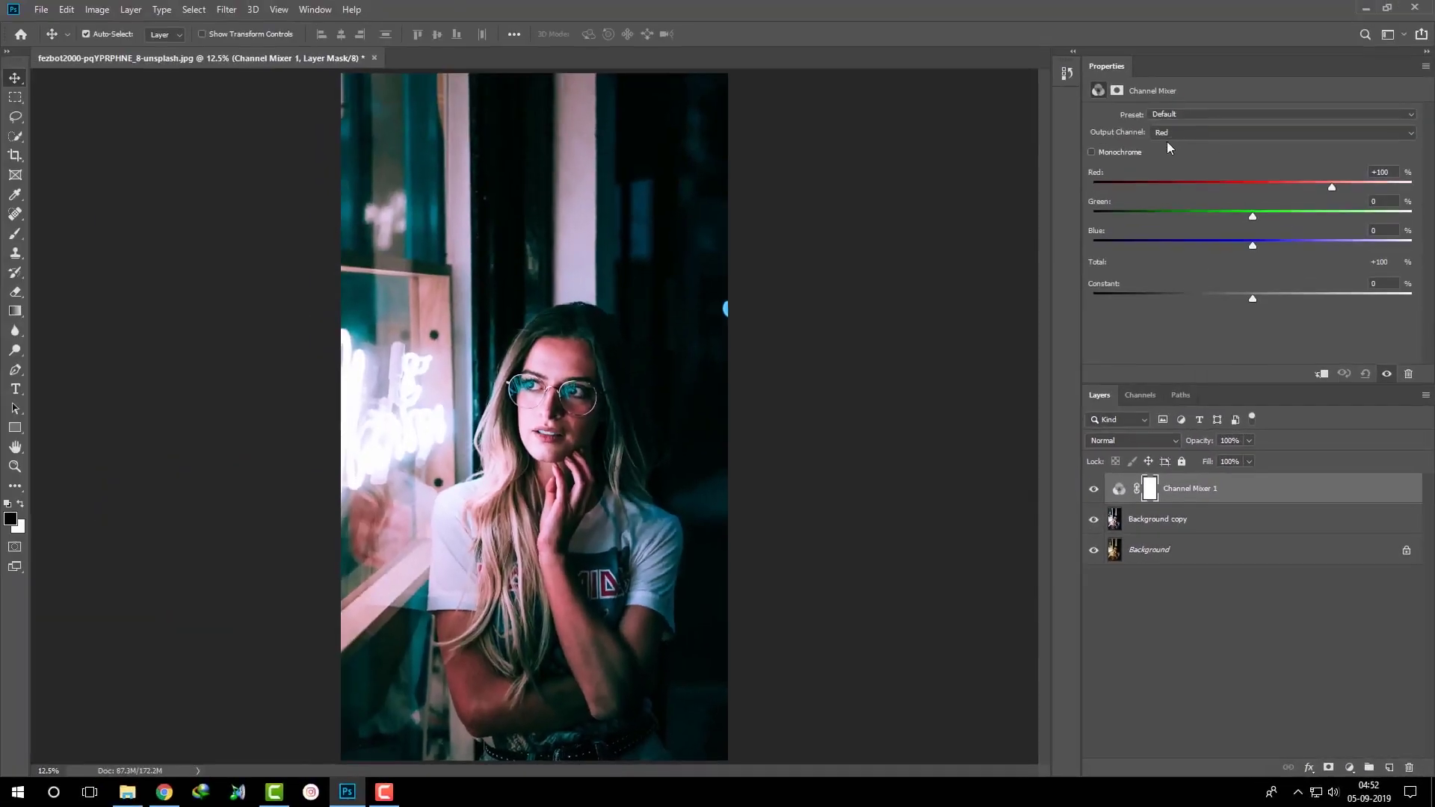
pyautogui.click(1168, 135)
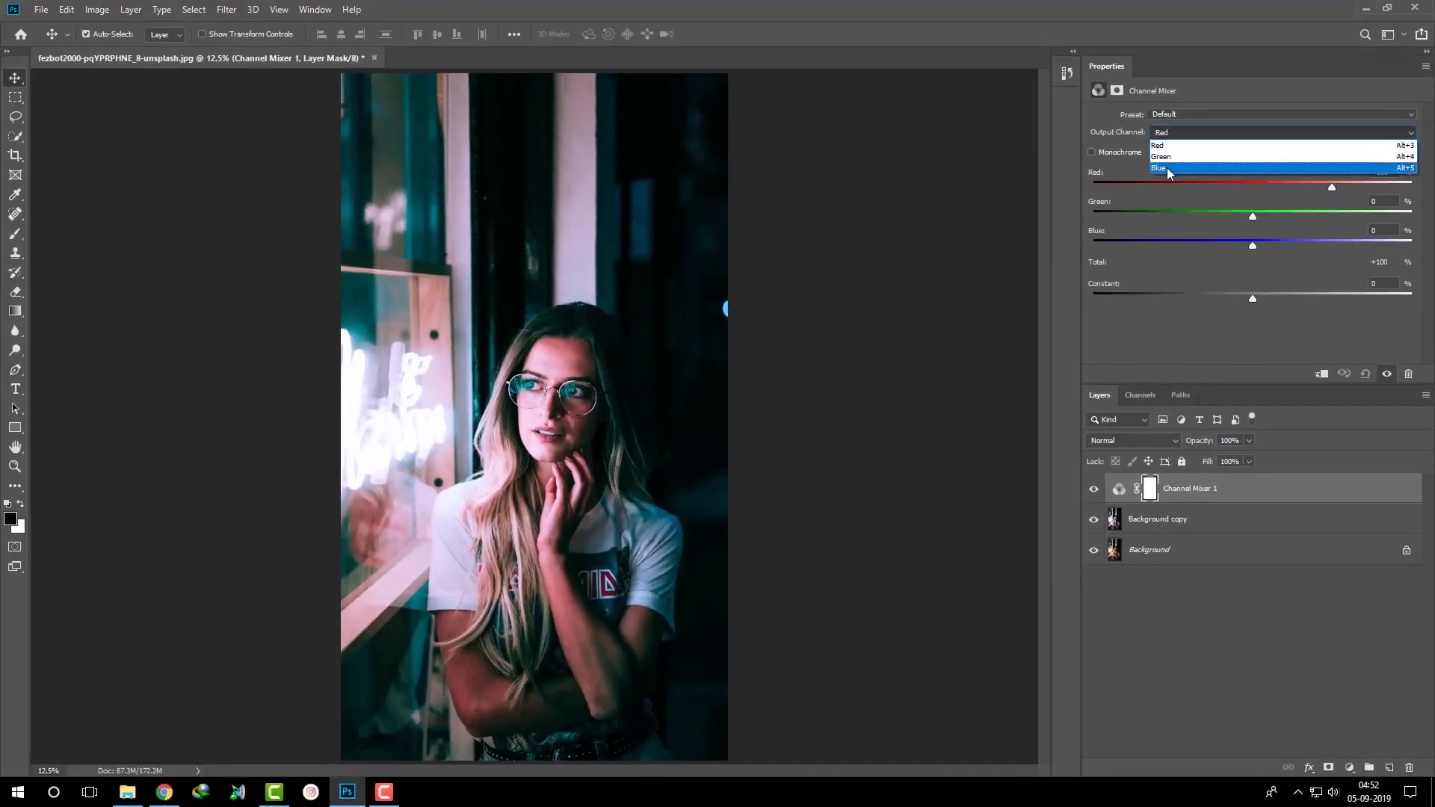
pyautogui.click(1167, 168)
pyautogui.moveTo(1253, 216)
pyautogui.mouseDown()
pyautogui.moveTo(1298, 218)
pyautogui.moveTo(1257, 243)
pyautogui.mouseUp()
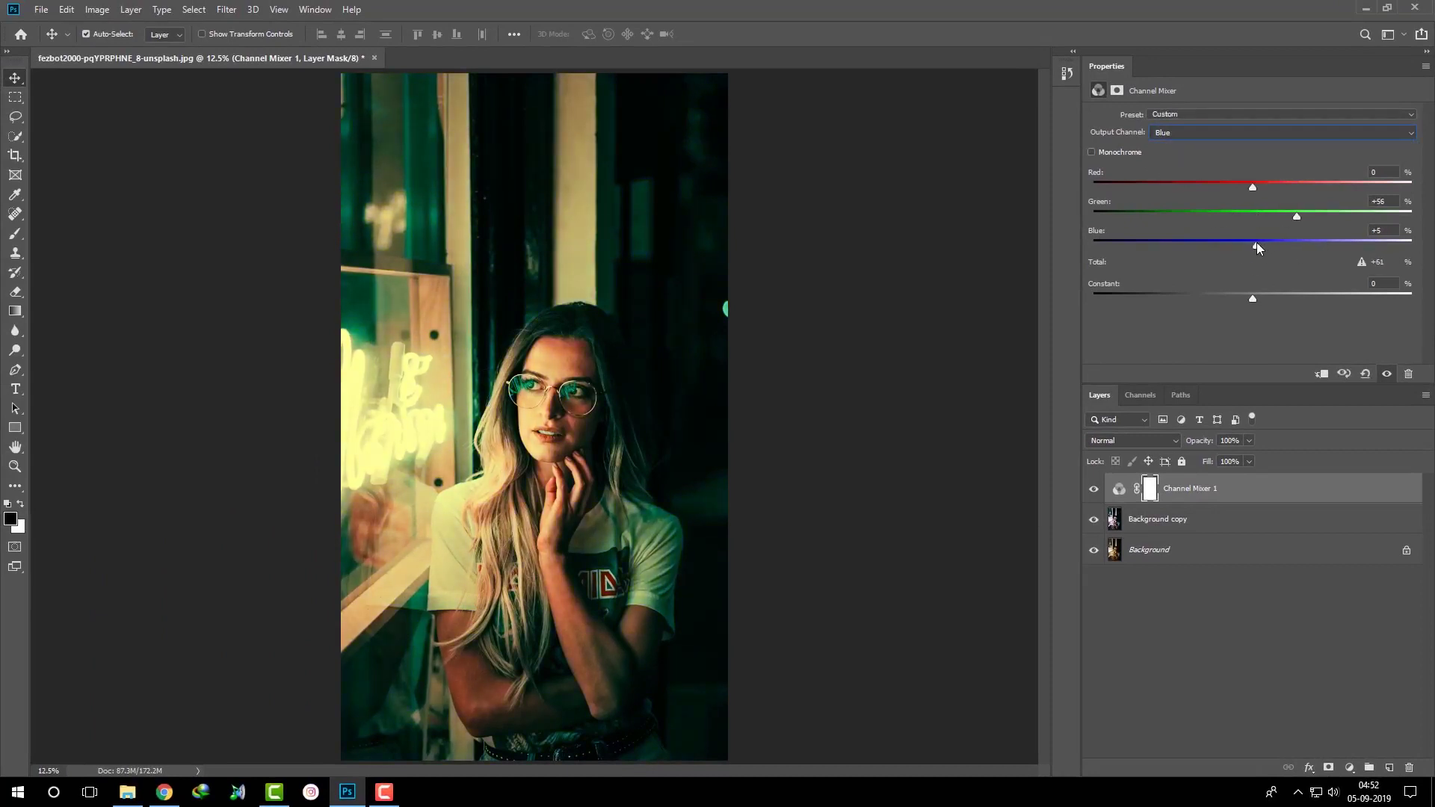
pyautogui.moveTo(1254, 186)
pyautogui.mouseDown()
pyautogui.moveTo(1234, 190)
pyautogui.moveTo(1326, 218)
pyautogui.mouseUp()
pyautogui.moveTo(1246, 246); pyautogui.dragTo(1274, 248)
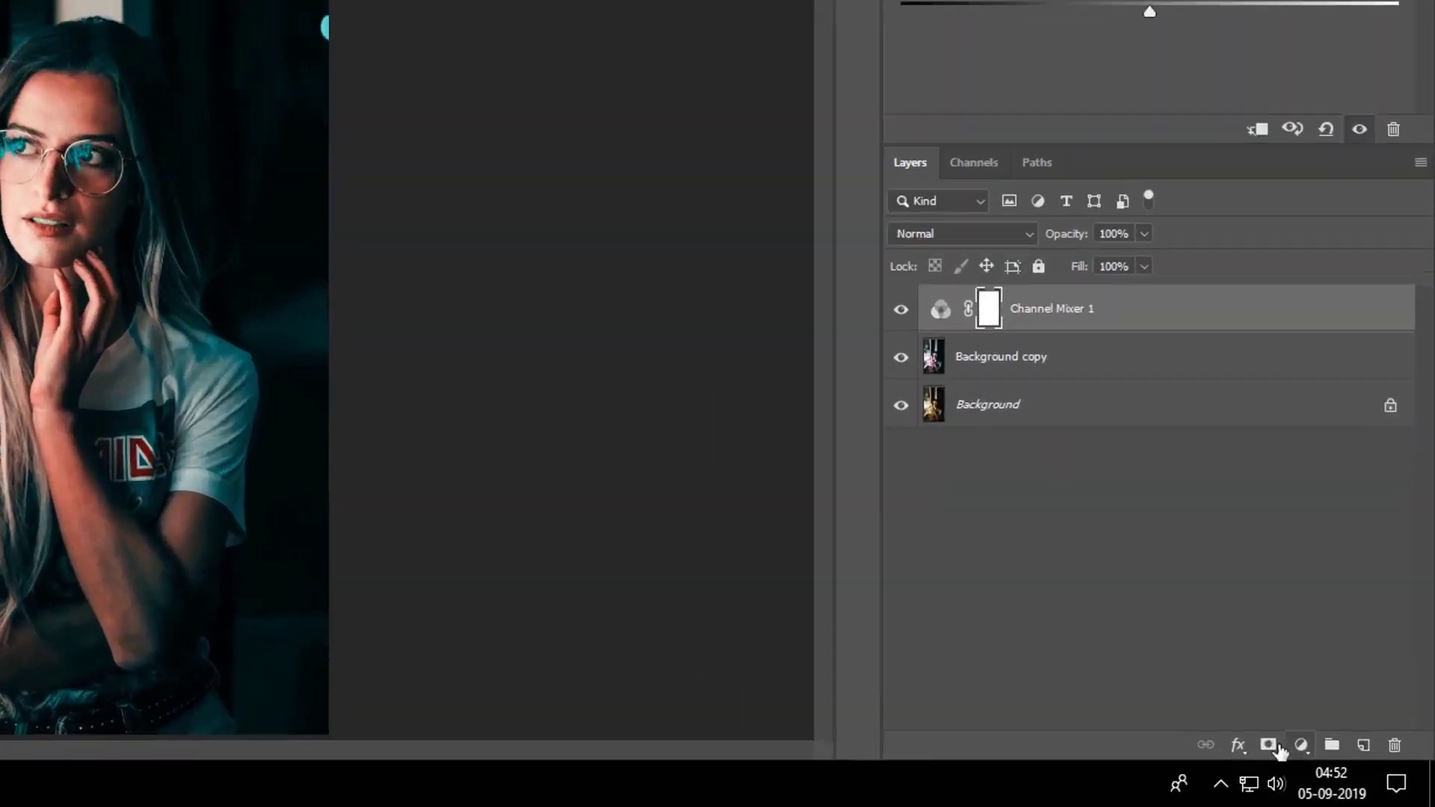
# Add a Color Balance layer and push its midtones toward cyan and blue.
pyautogui.click(1350, 768)
pyautogui.click(1313, 470)
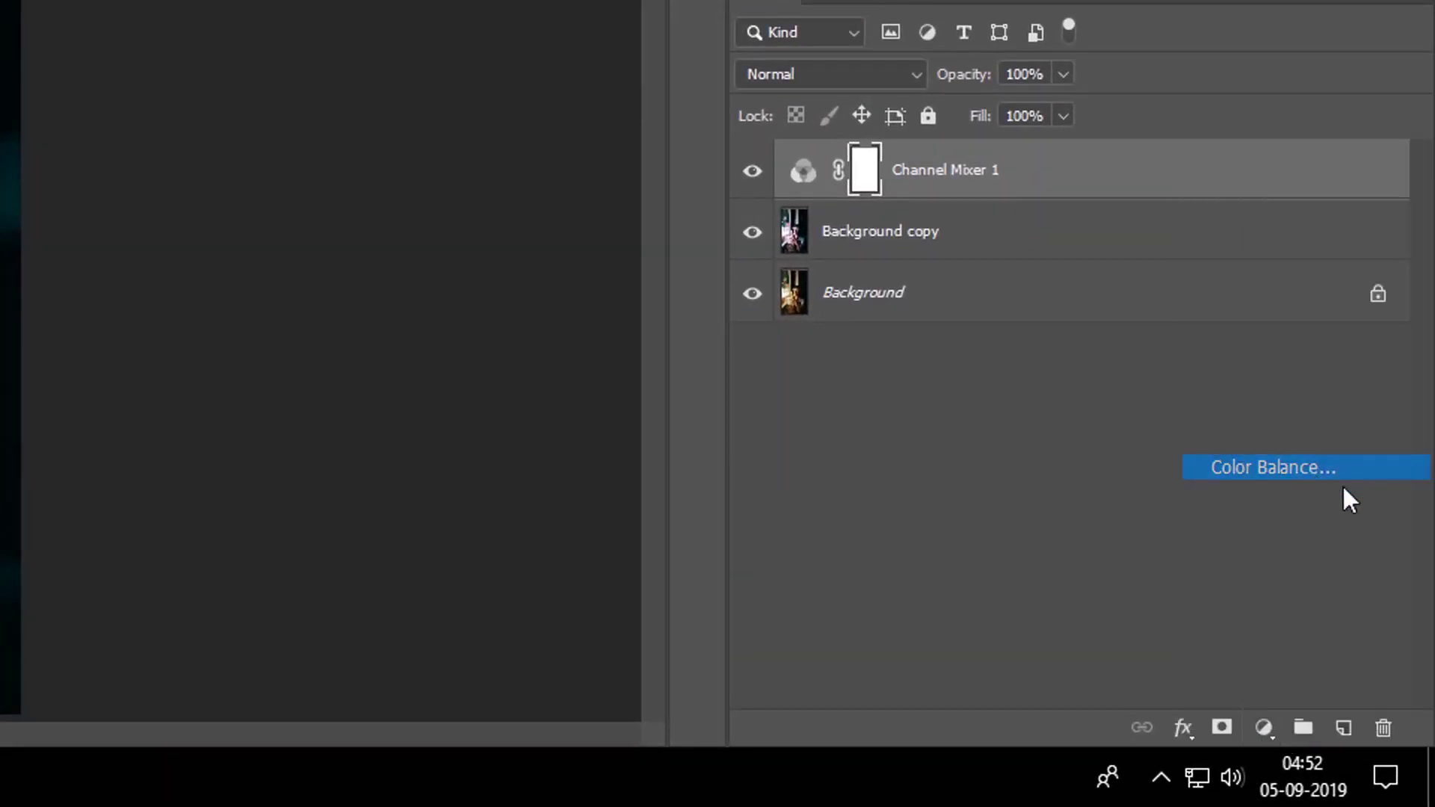
pyautogui.click(1144, 115)
pyautogui.click(1132, 145)
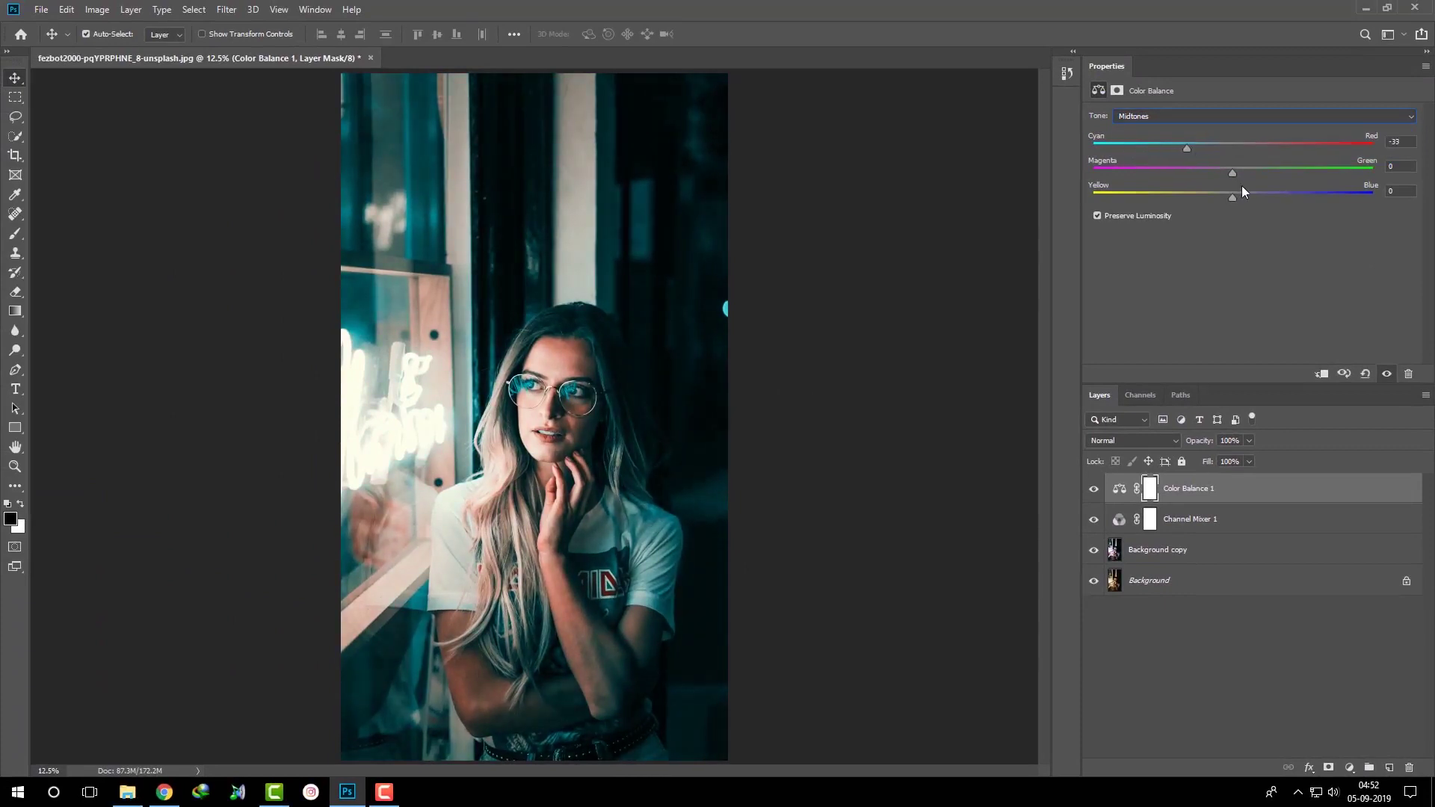
pyautogui.moveTo(1234, 196)
pyautogui.mouseDown()
pyautogui.moveTo(1263, 200)
pyautogui.moveTo(1253, 172)
pyautogui.mouseUp()
# Warm the Color Balance shadows toward red, then nudge the midtones toward green.
pyautogui.click(1226, 116)
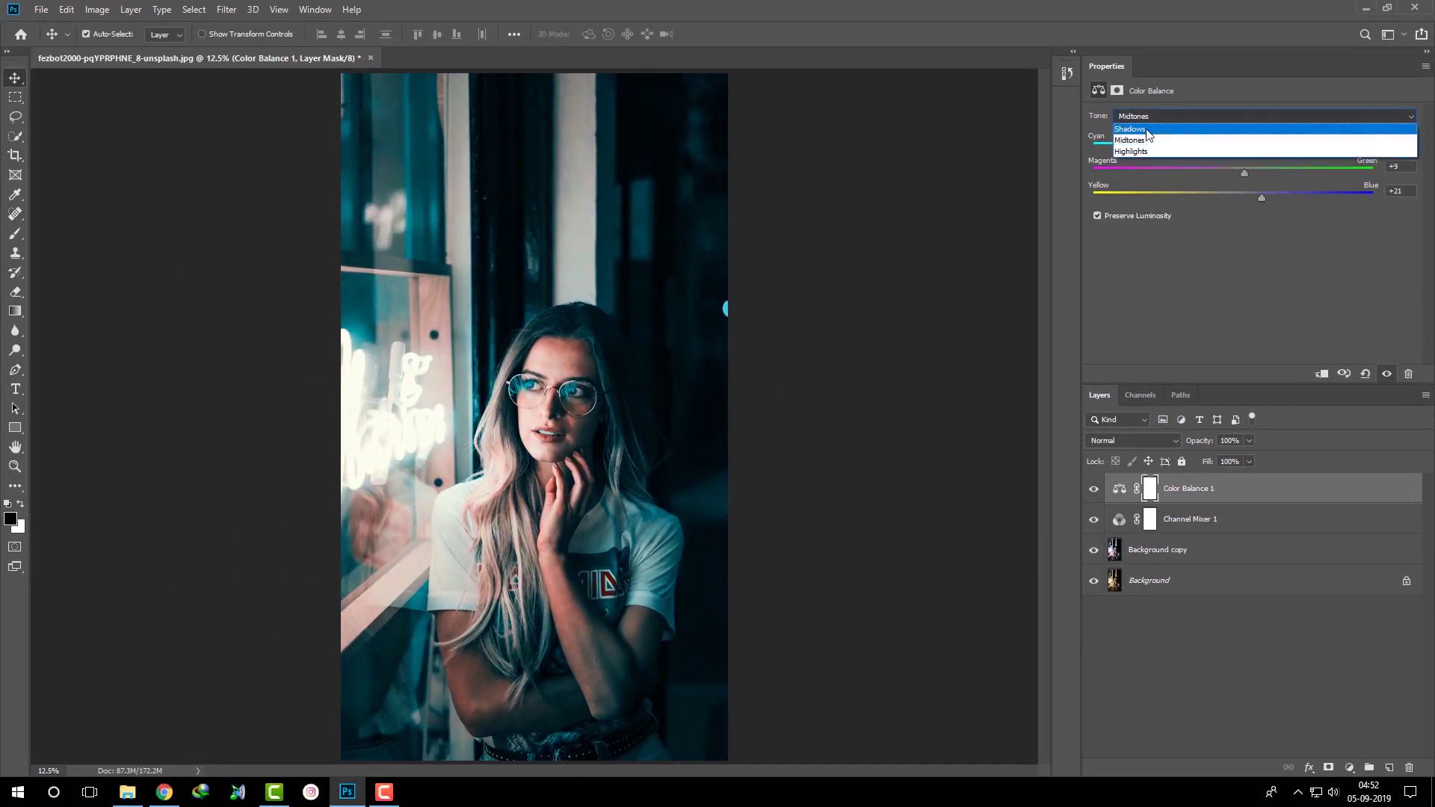
pyautogui.click(1226, 129)
pyautogui.moveTo(1233, 149)
pyautogui.mouseDown()
pyautogui.moveTo(1269, 148)
pyautogui.moveTo(1251, 150)
pyautogui.moveTo(1260, 199)
pyautogui.moveTo(1246, 173)
pyautogui.moveTo(1221, 176)
pyautogui.moveTo(1253, 185)
pyautogui.mouseUp()
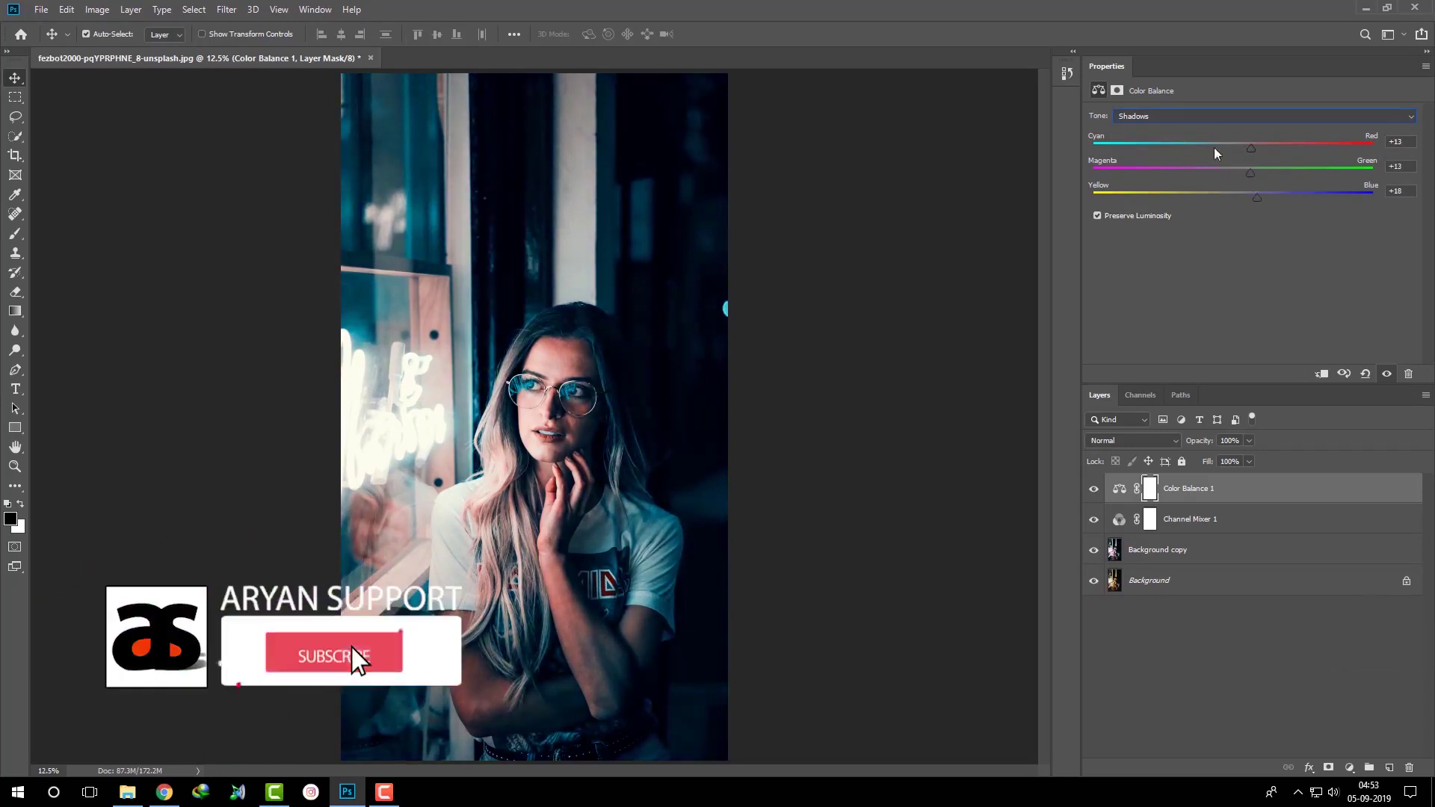
pyautogui.click(1181, 115)
pyautogui.click(1151, 139)
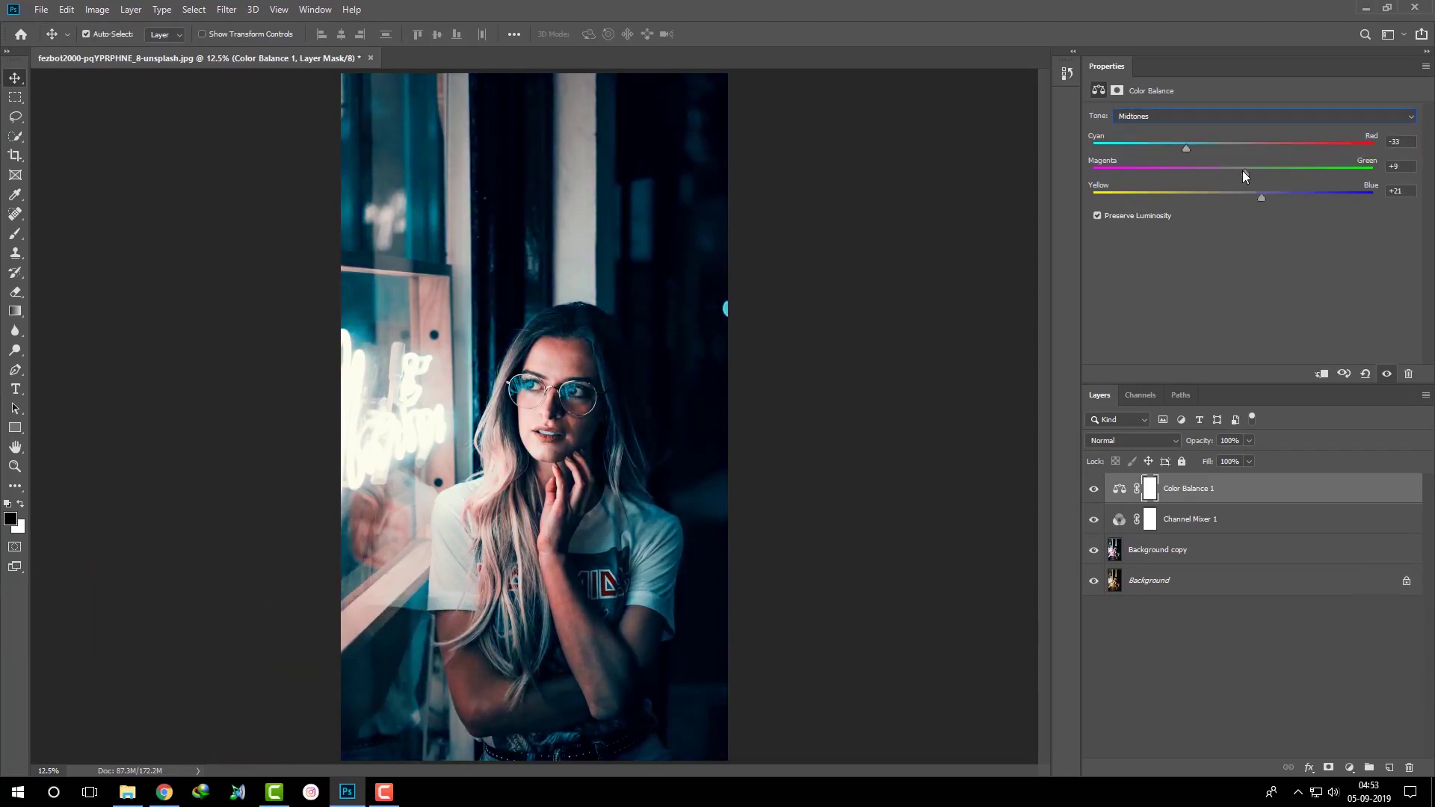
pyautogui.moveTo(1244, 172); pyautogui.dragTo(1257, 182)
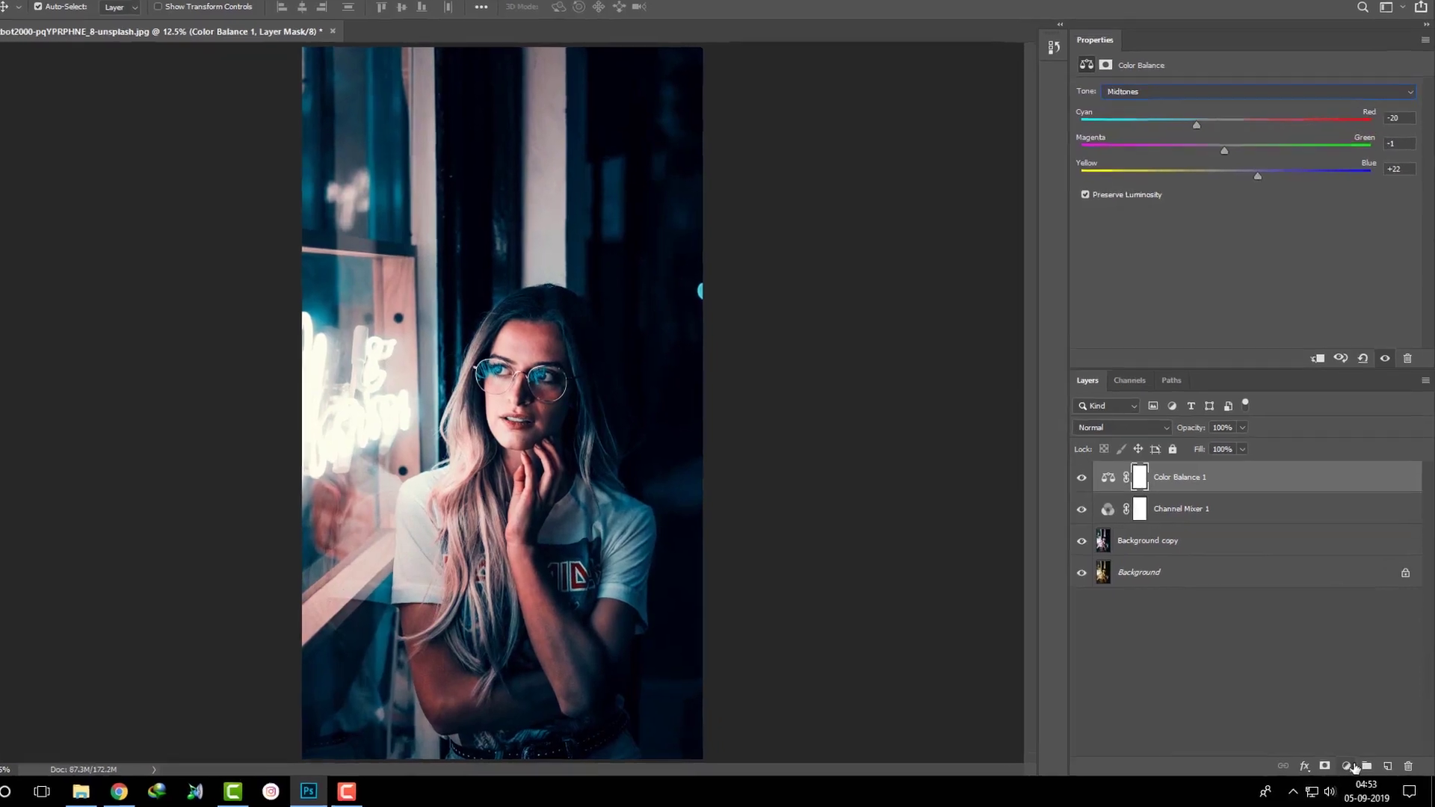
# Add a Selective Color layer, adding black to the Reds and slightly darkening the Blacks.
pyautogui.click(1350, 768)
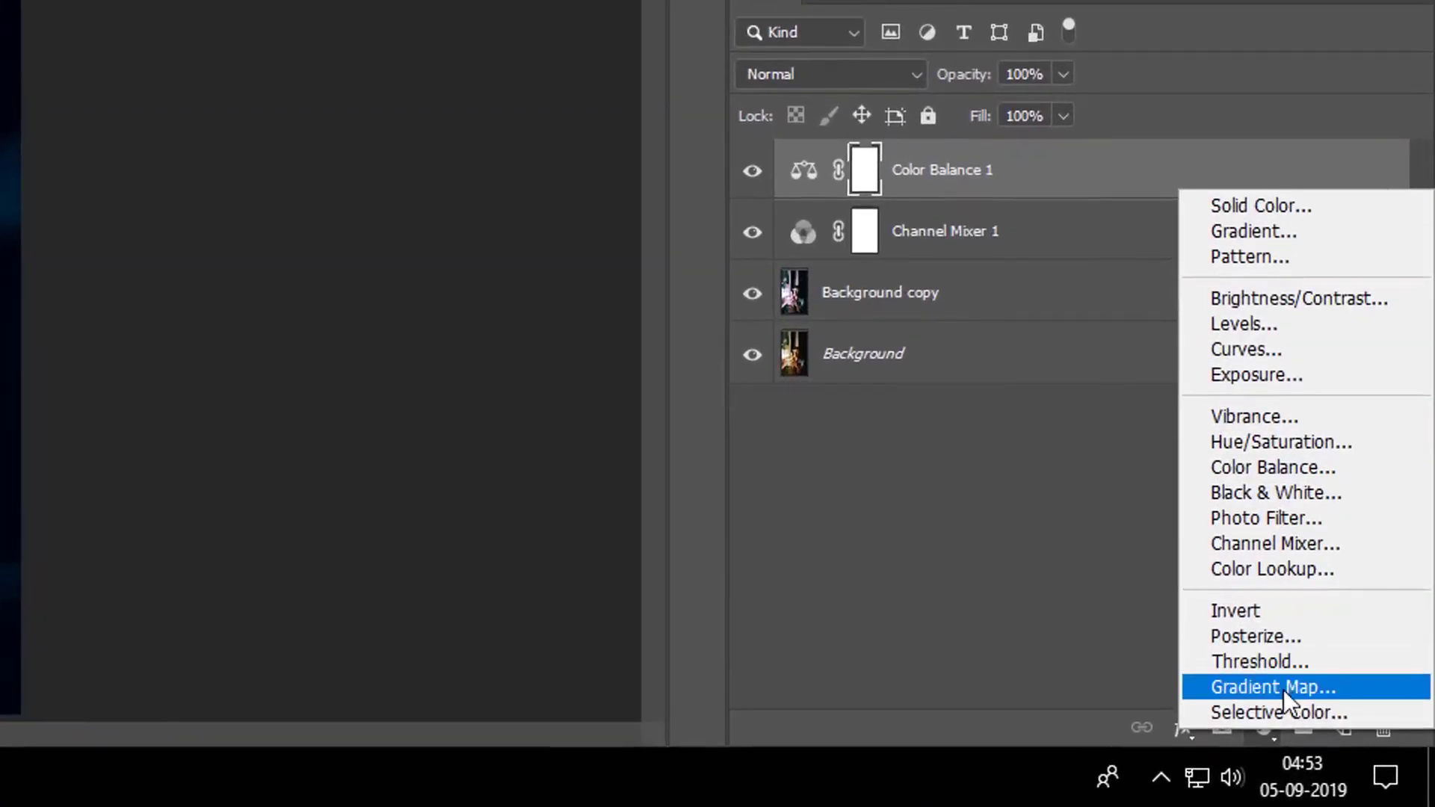
pyautogui.click(1294, 709)
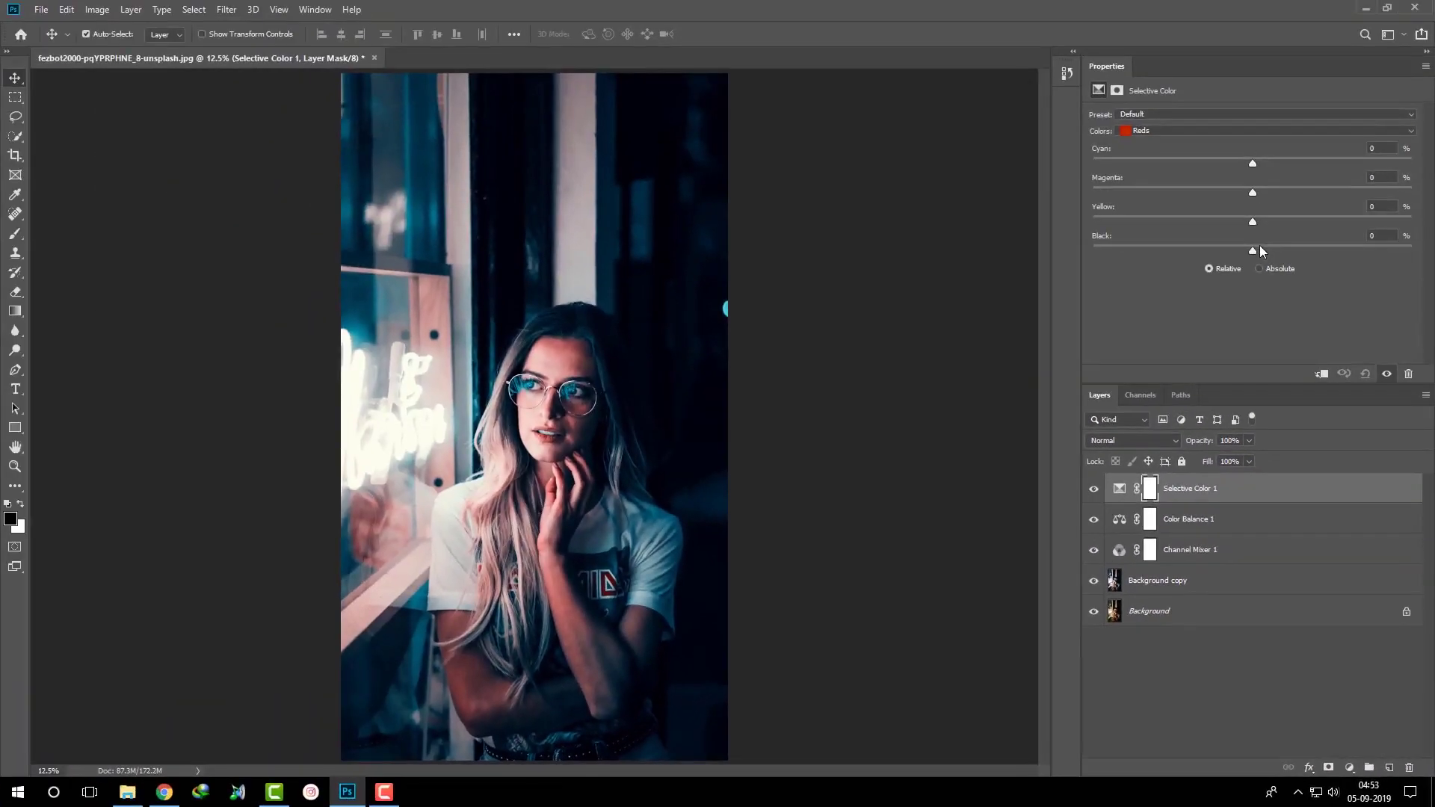
pyautogui.moveTo(1259, 248); pyautogui.dragTo(1277, 249)
pyautogui.click(1189, 132)
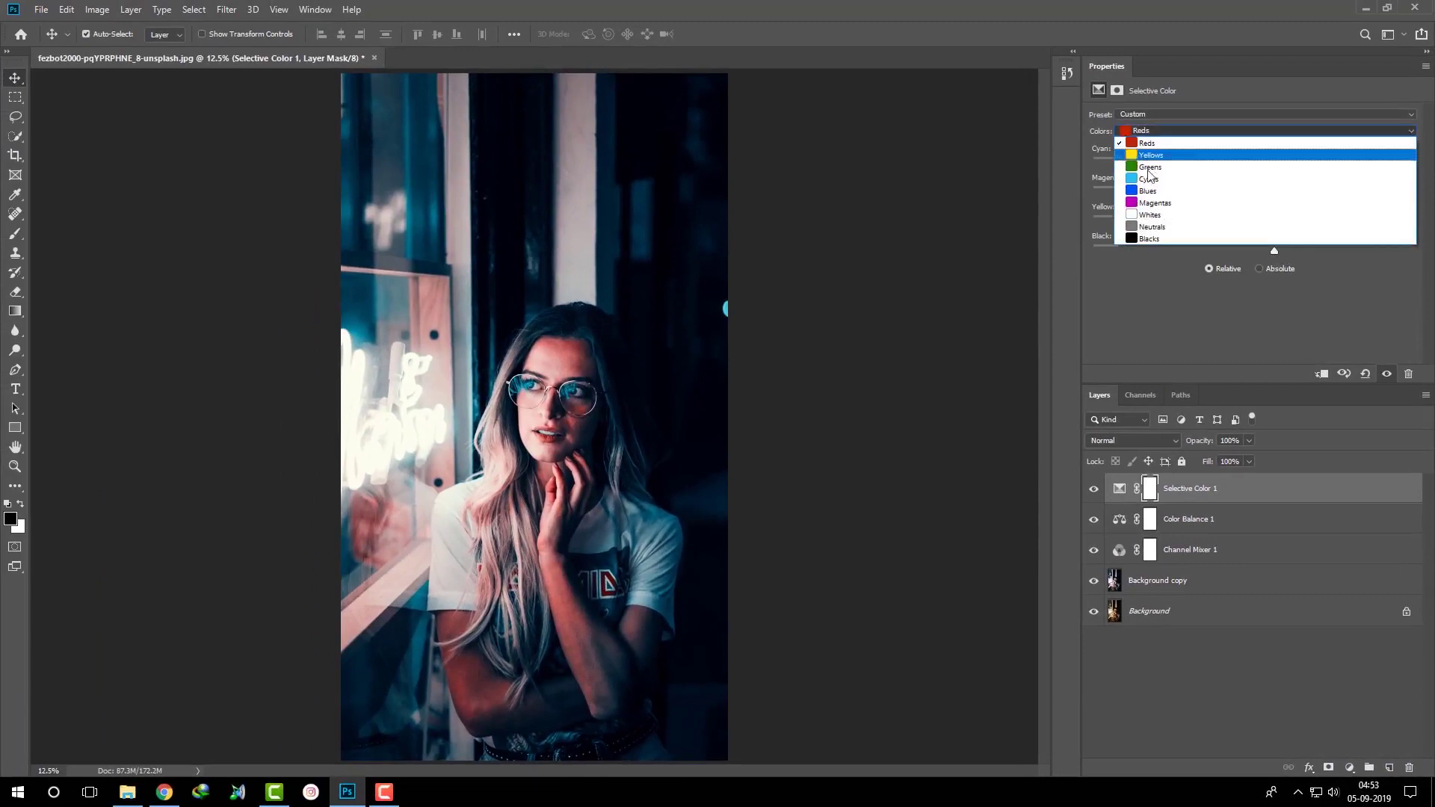
pyautogui.click(1137, 240)
pyautogui.moveTo(1256, 251); pyautogui.dragTo(1254, 253)
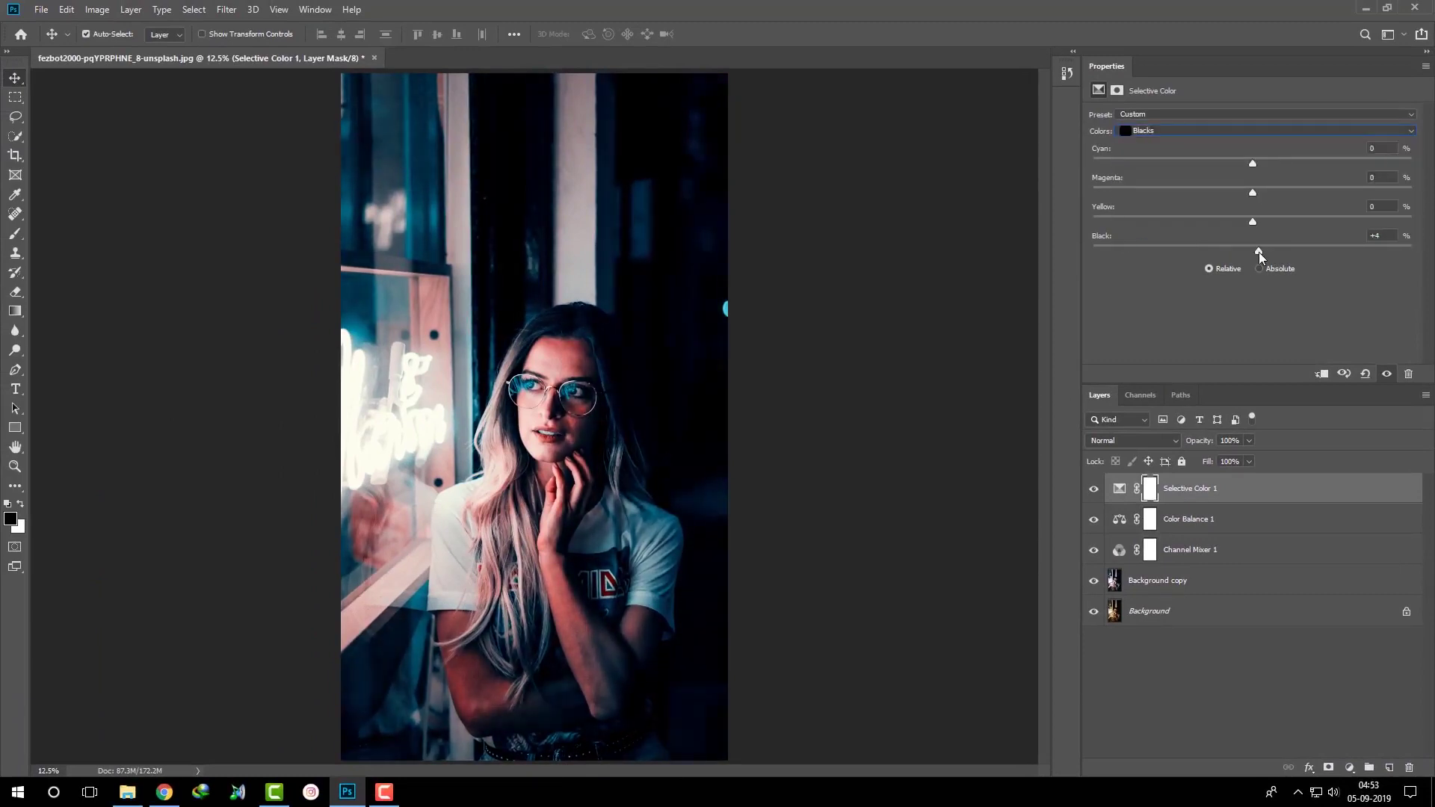
pyautogui.click(1173, 132)
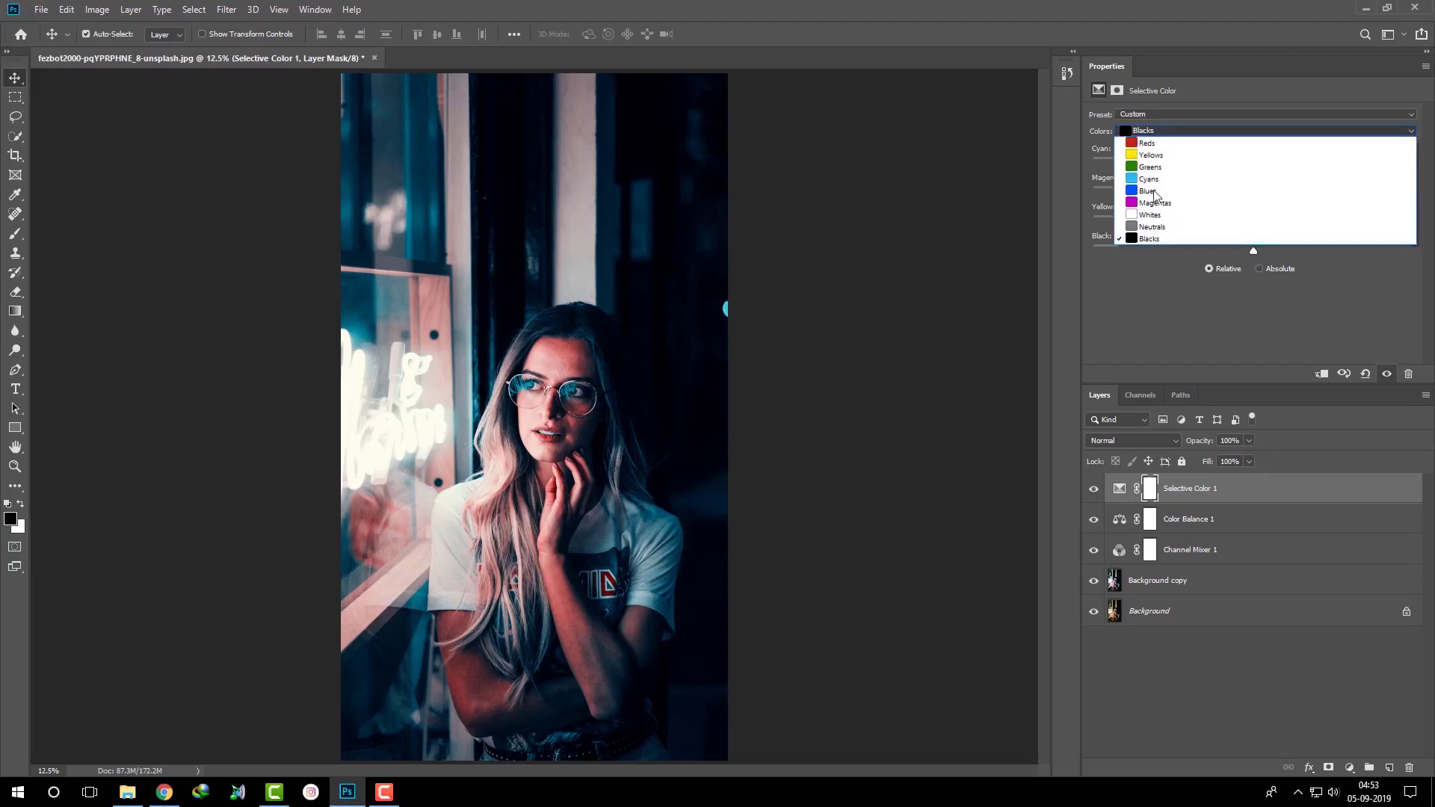
pyautogui.click(1157, 224)
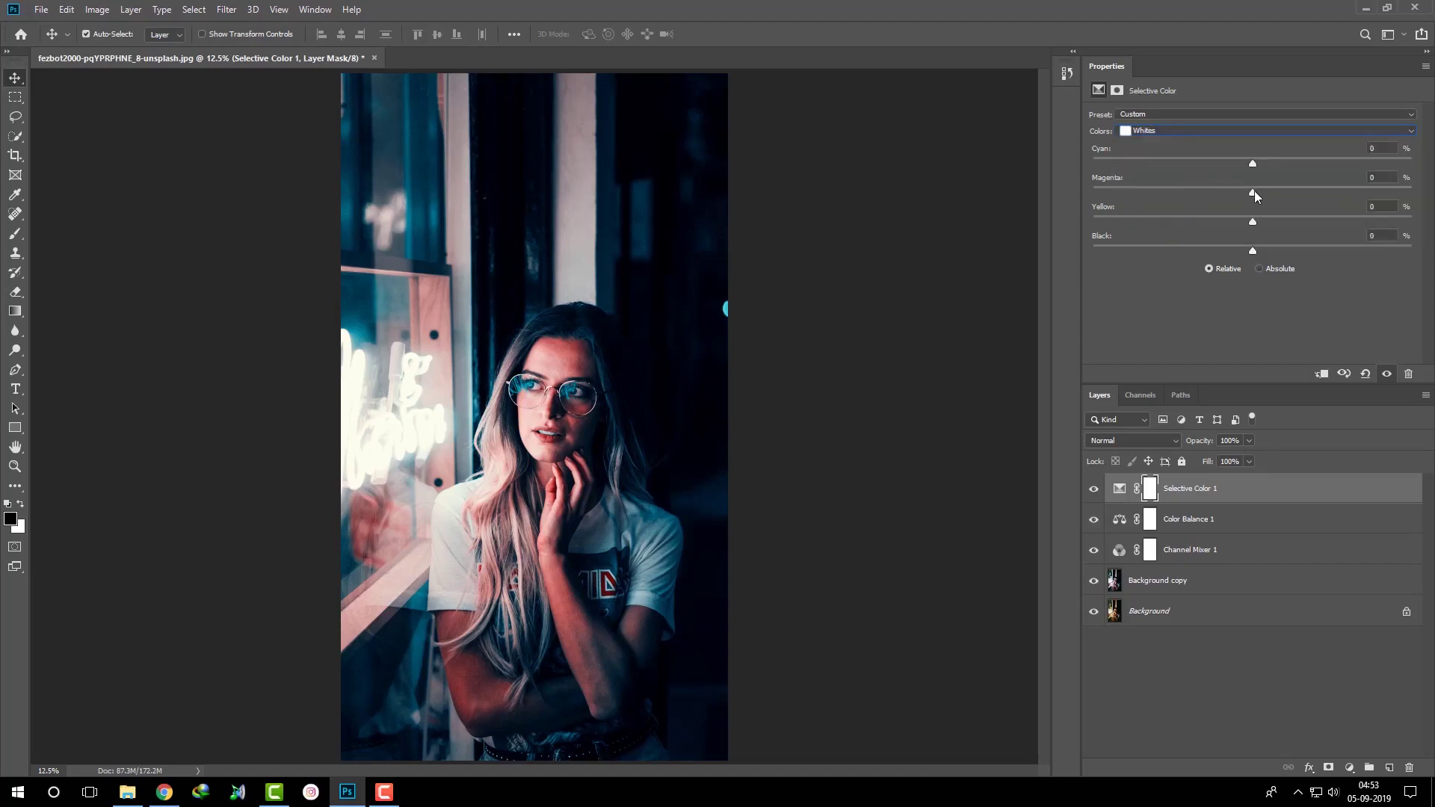
# Strengthen the Cyans range with more cyan and yellow and less black.
pyautogui.click(1156, 132)
pyautogui.click(1159, 184)
pyautogui.moveTo(1253, 163)
pyautogui.mouseDown()
pyautogui.moveTo(1316, 162)
pyautogui.moveTo(1294, 164)
pyautogui.mouseUp()
pyautogui.moveTo(1253, 250); pyautogui.dragTo(1179, 270)
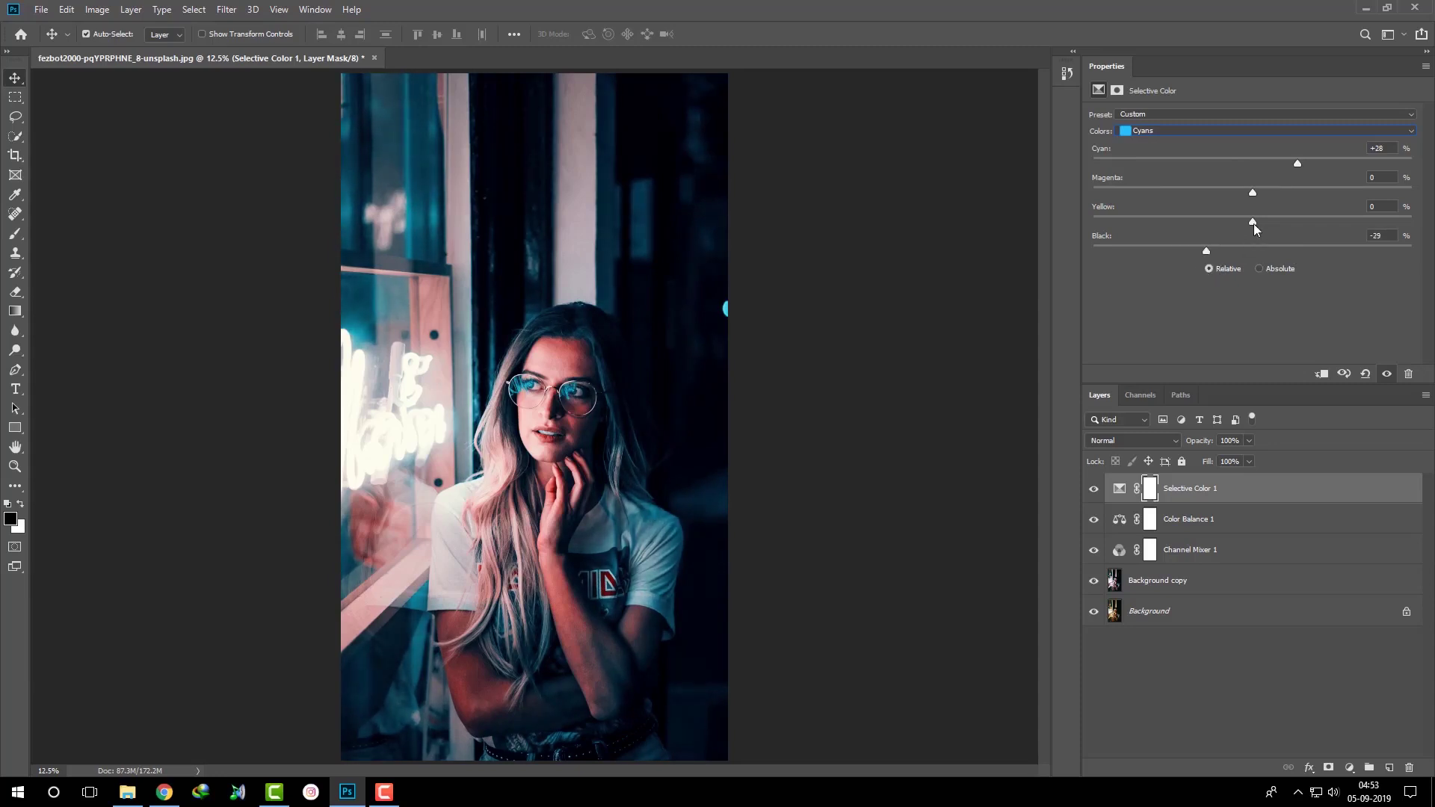
pyautogui.moveTo(1254, 223); pyautogui.dragTo(1290, 222)
# Reduce cyan and black in the Neutrals range to warm and lighten them.
pyautogui.click(1211, 131)
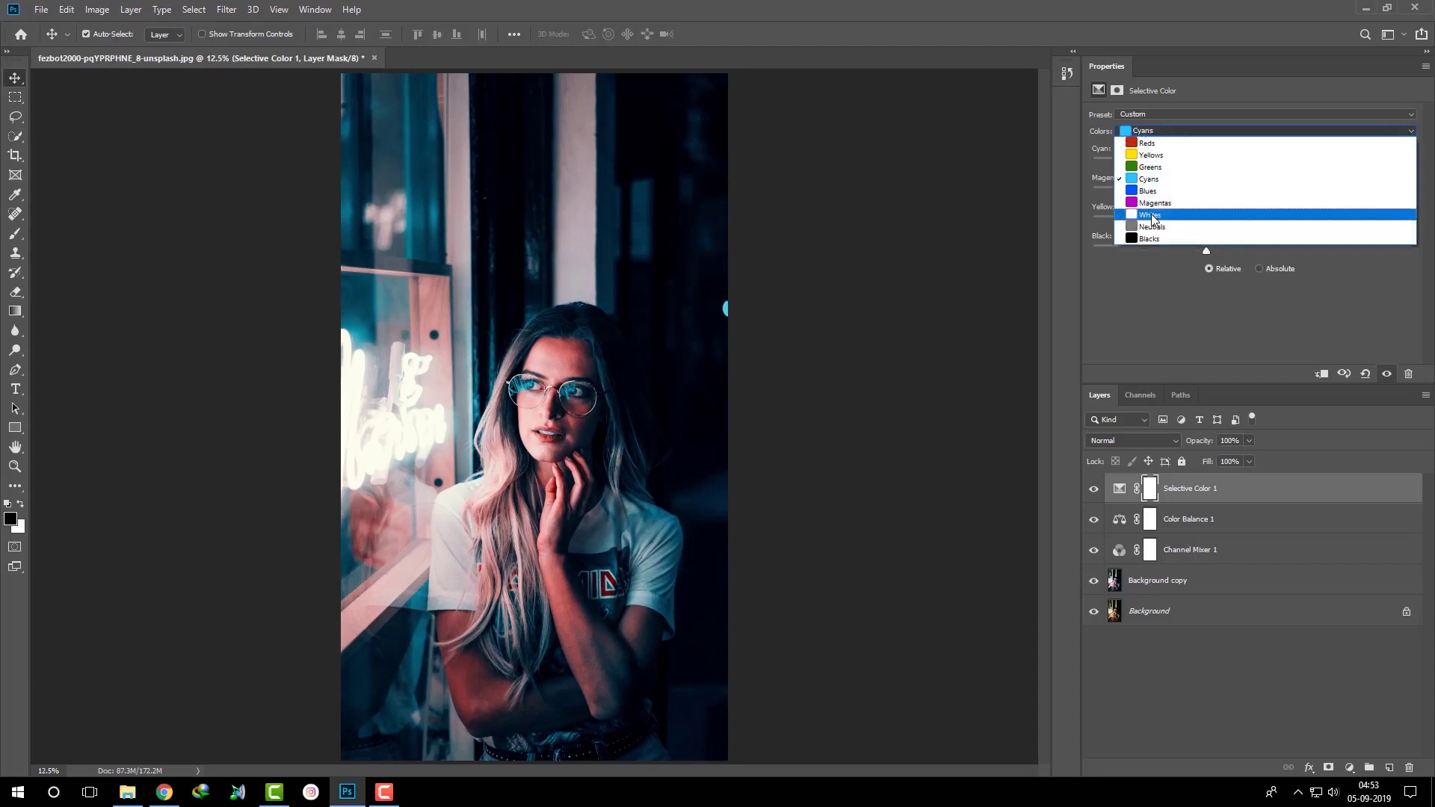
pyautogui.click(1151, 226)
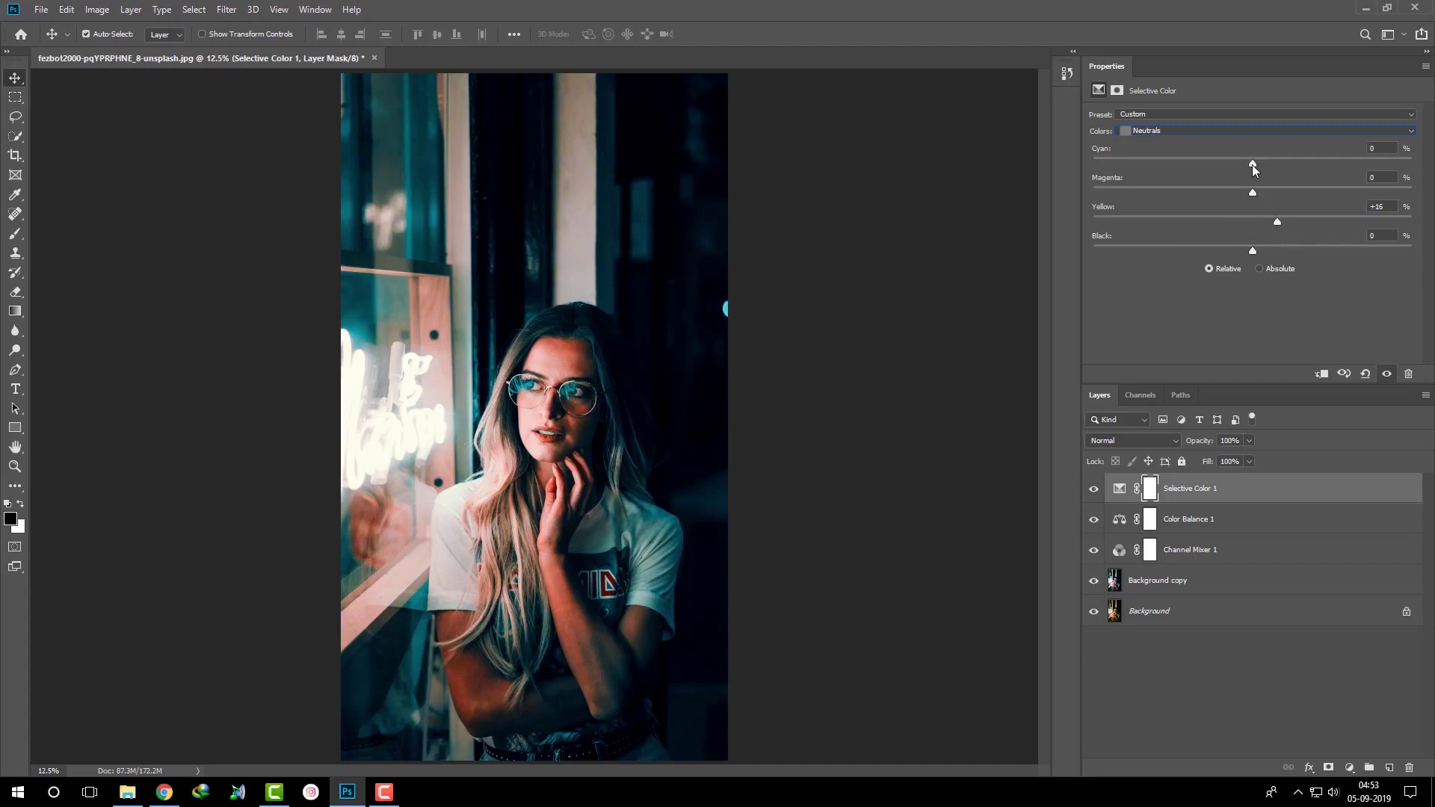
pyautogui.moveTo(1253, 164)
pyautogui.mouseDown()
pyautogui.moveTo(1227, 168)
pyautogui.moveTo(1285, 192)
pyautogui.moveTo(1238, 193)
pyautogui.mouseUp()
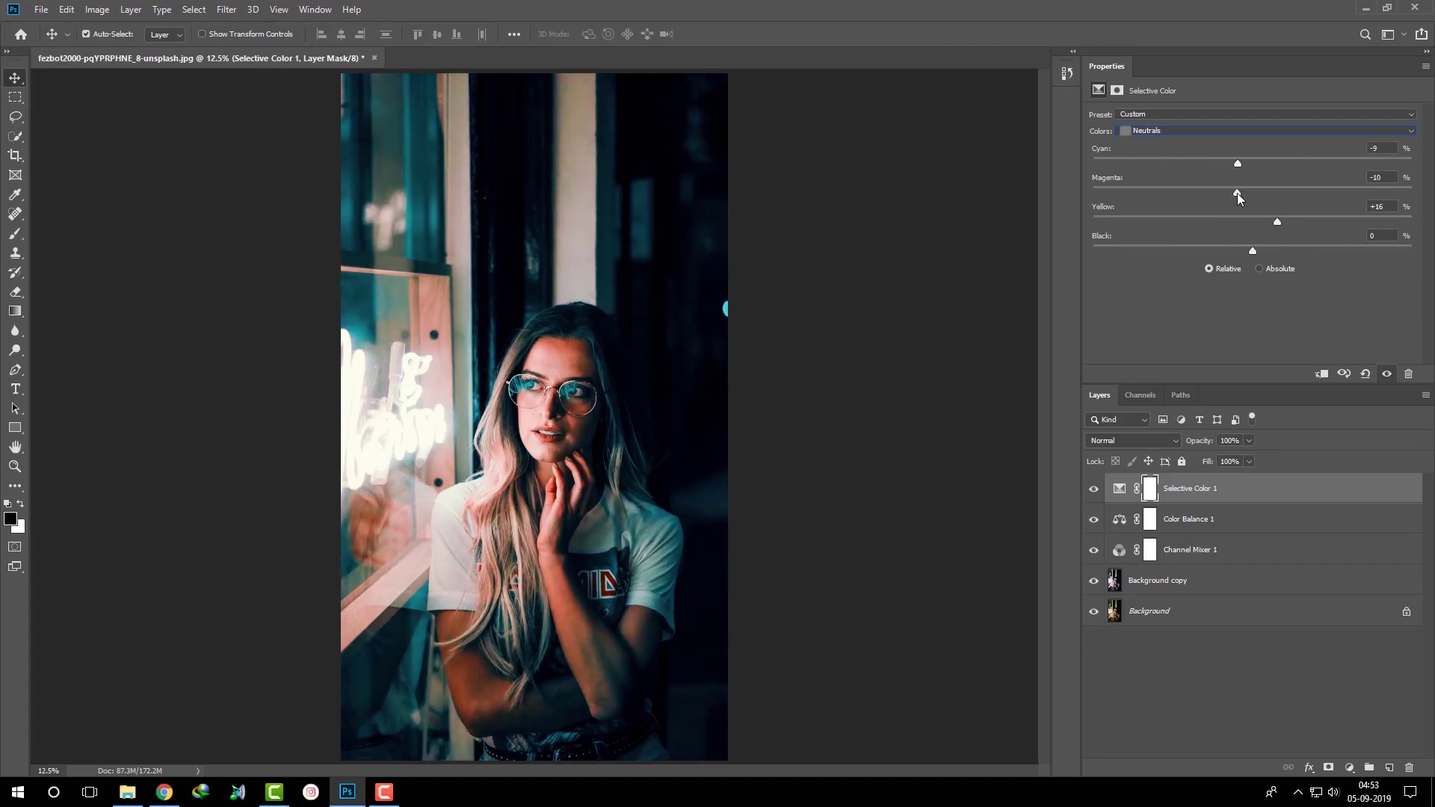
pyautogui.moveTo(1254, 249)
pyautogui.mouseDown()
pyautogui.moveTo(1274, 251)
pyautogui.moveTo(1238, 254)
pyautogui.mouseUp()
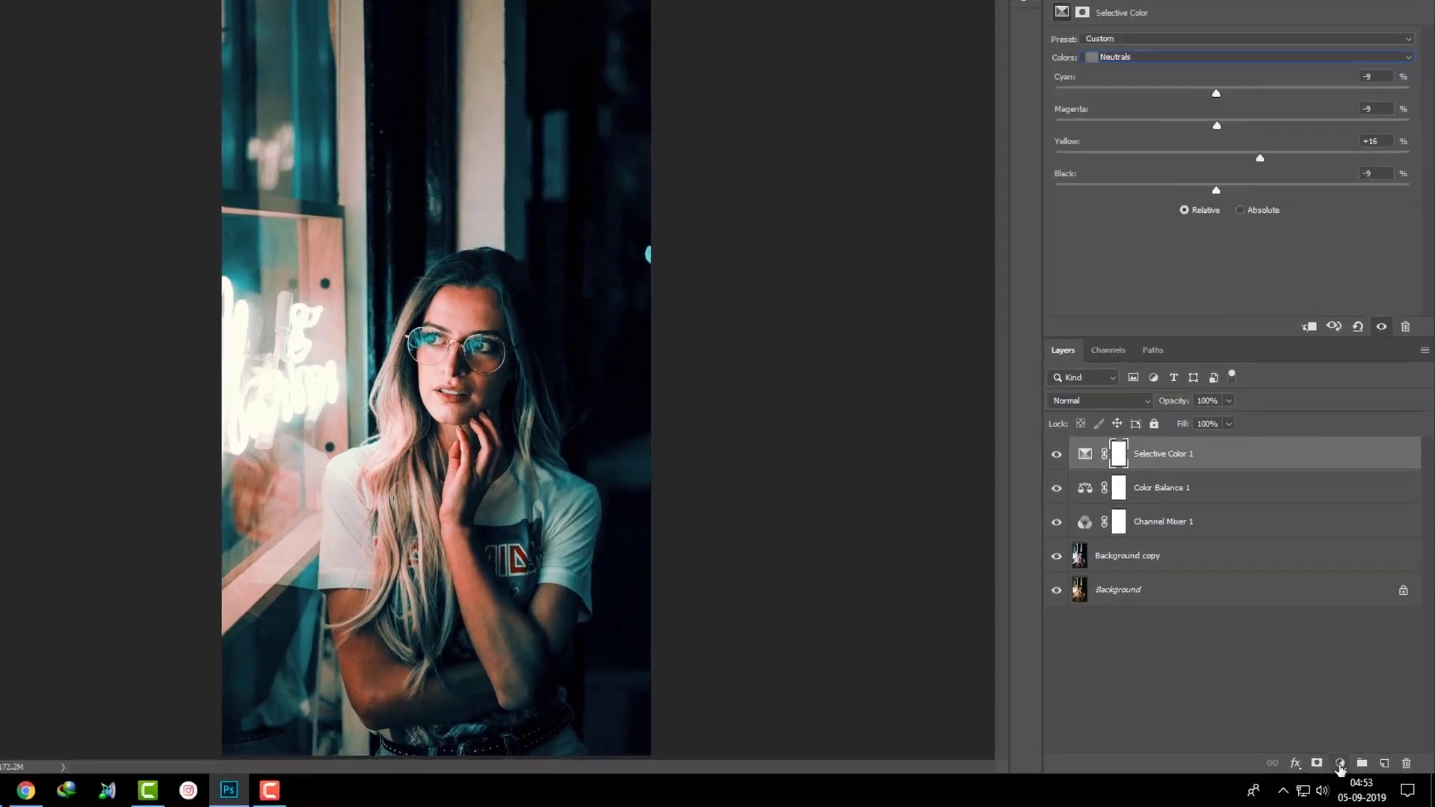
# Add a Curves 1 layer and pull the Blue curve's highlights down while lifting its shadows.
pyautogui.click(1340, 764)
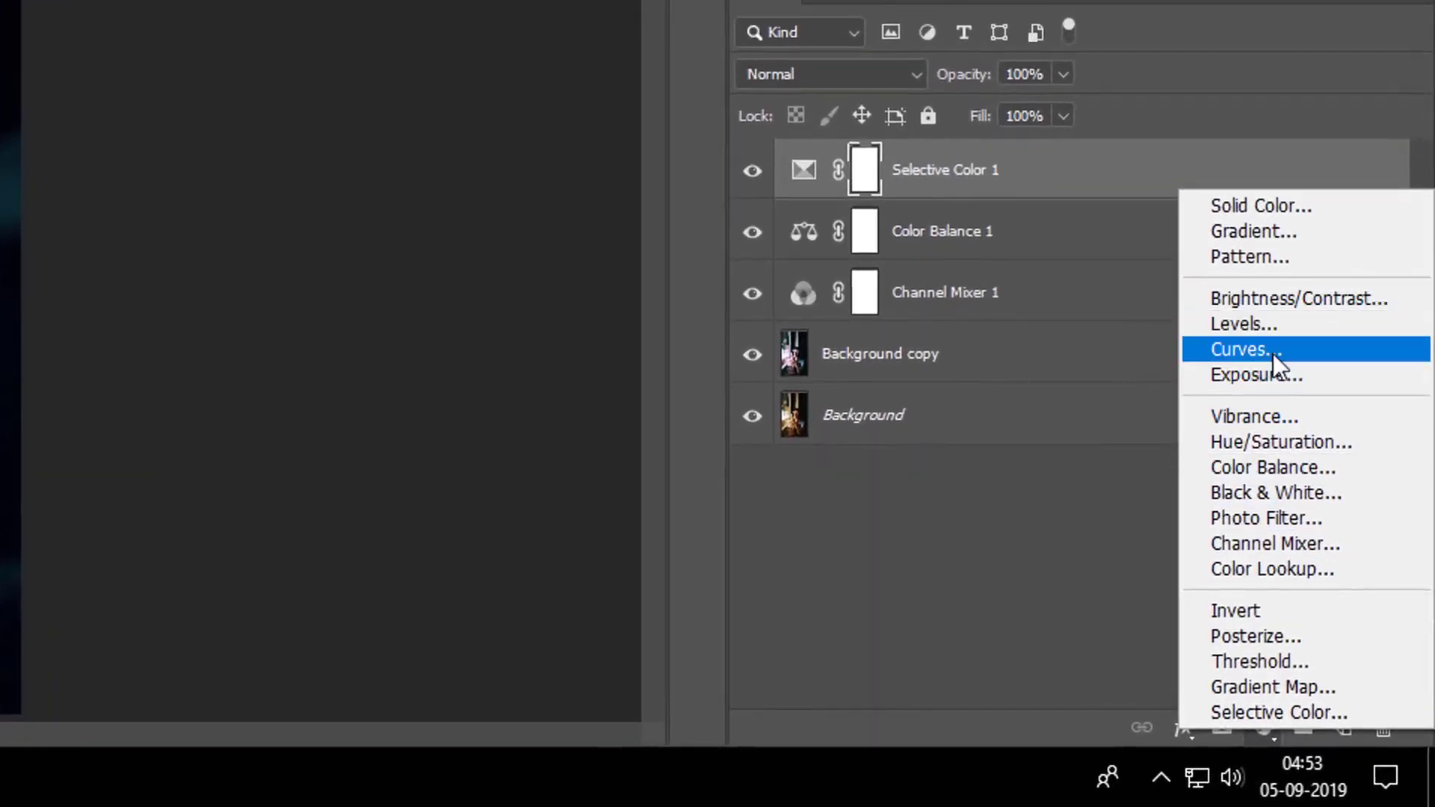
pyautogui.click(1272, 353)
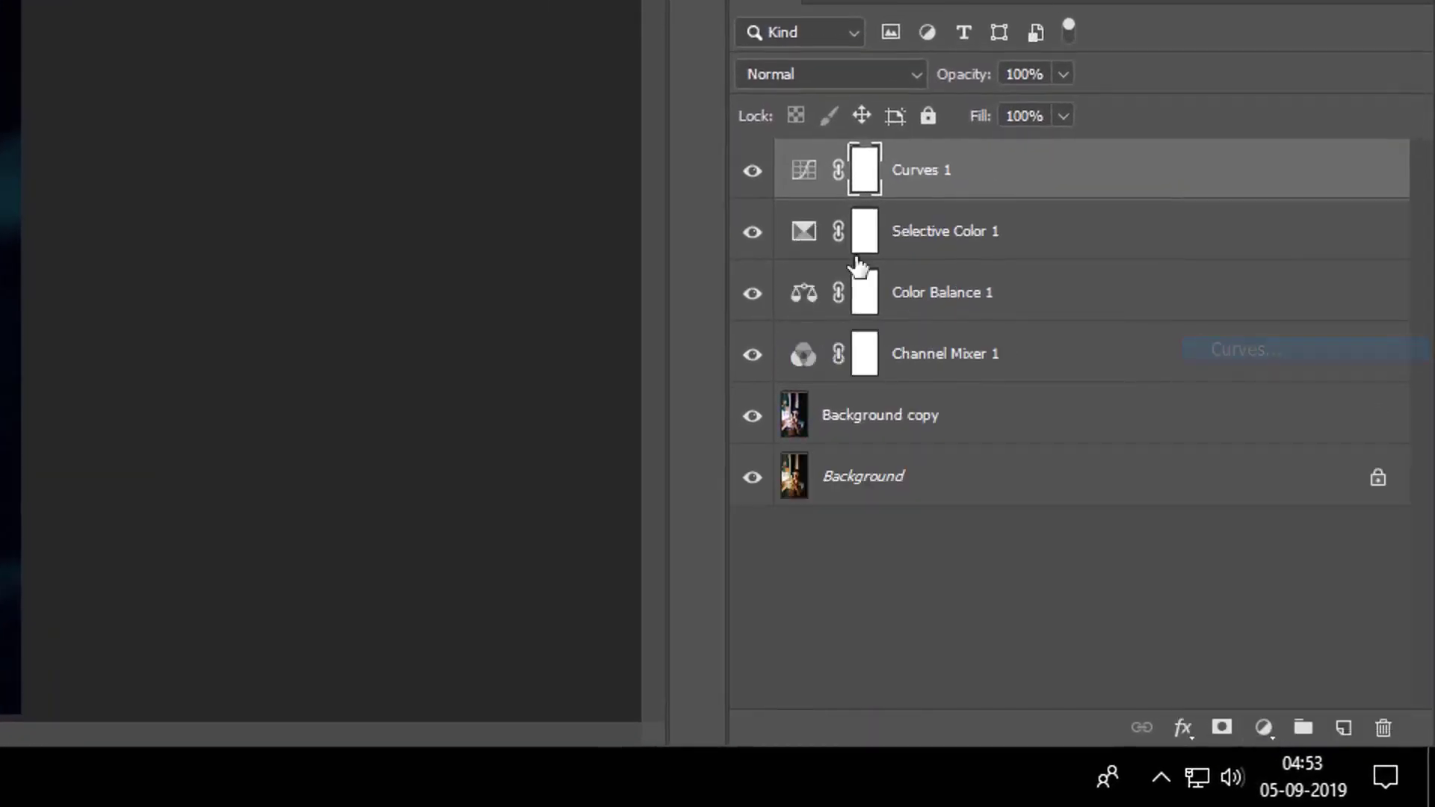
pyautogui.click(1245, 136)
pyautogui.click(1151, 179)
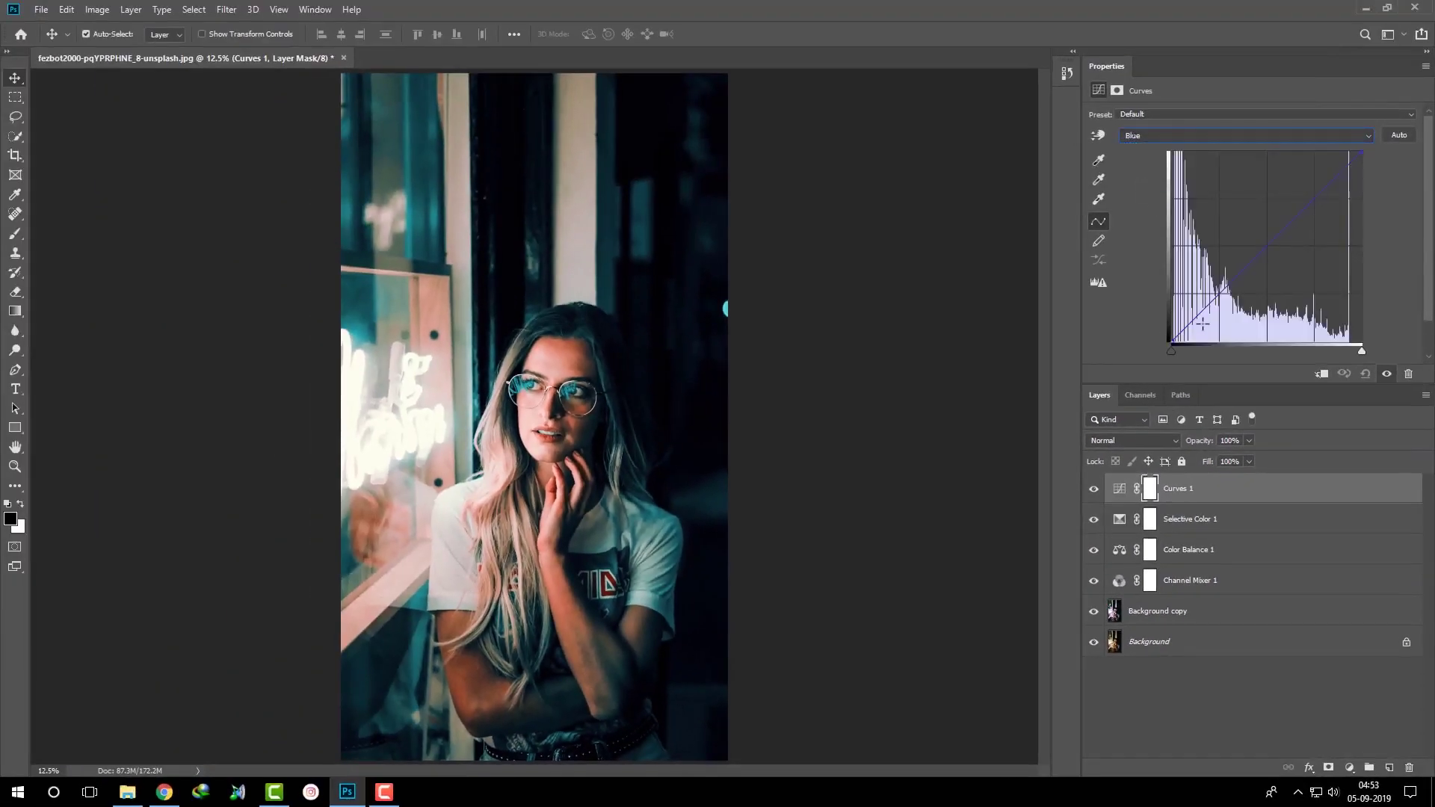
pyautogui.moveTo(1228, 286); pyautogui.dragTo(1228, 291)
pyautogui.moveTo(1174, 341); pyautogui.dragTo(1173, 317)
pyautogui.moveTo(1359, 152); pyautogui.dragTo(1363, 163)
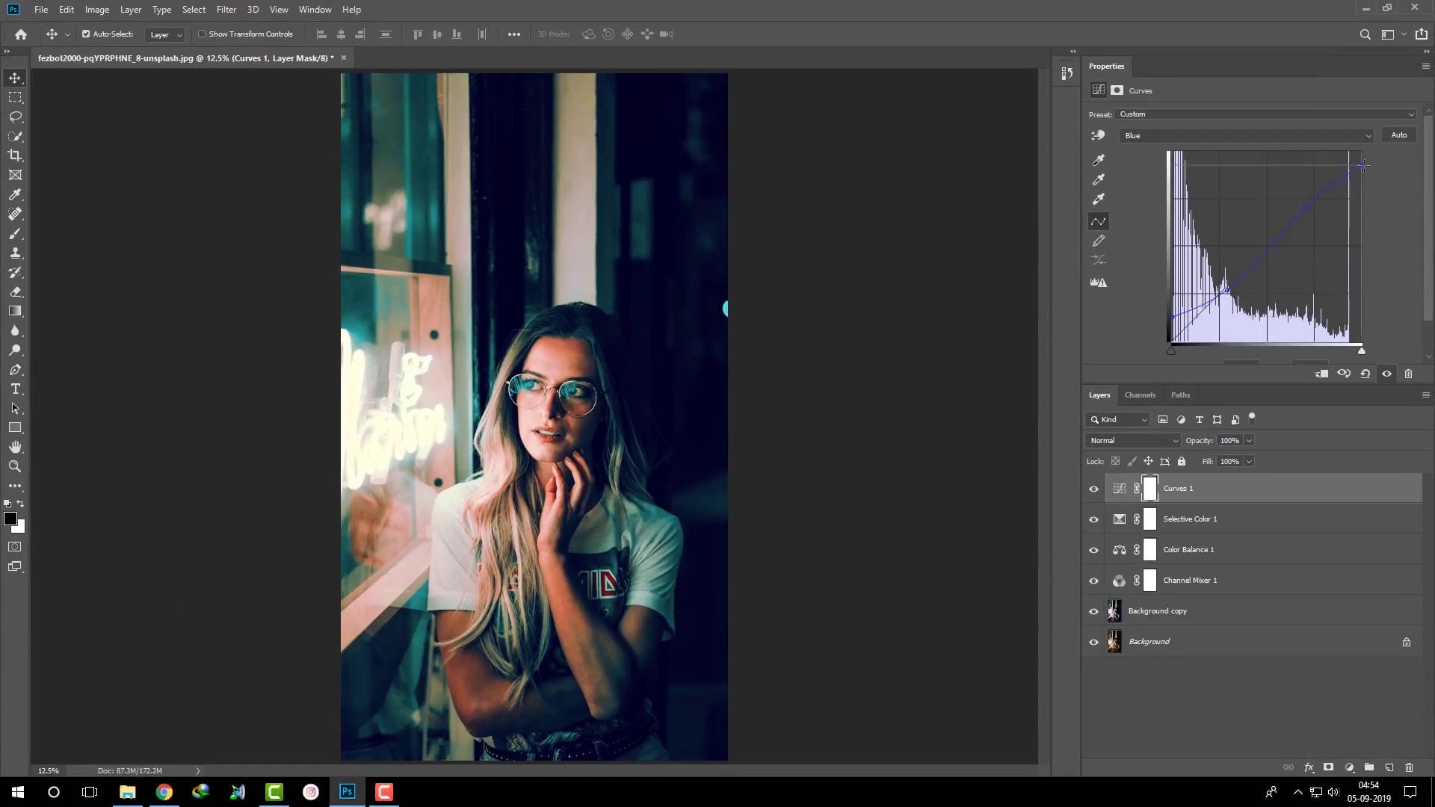
pyautogui.click(1307, 199)
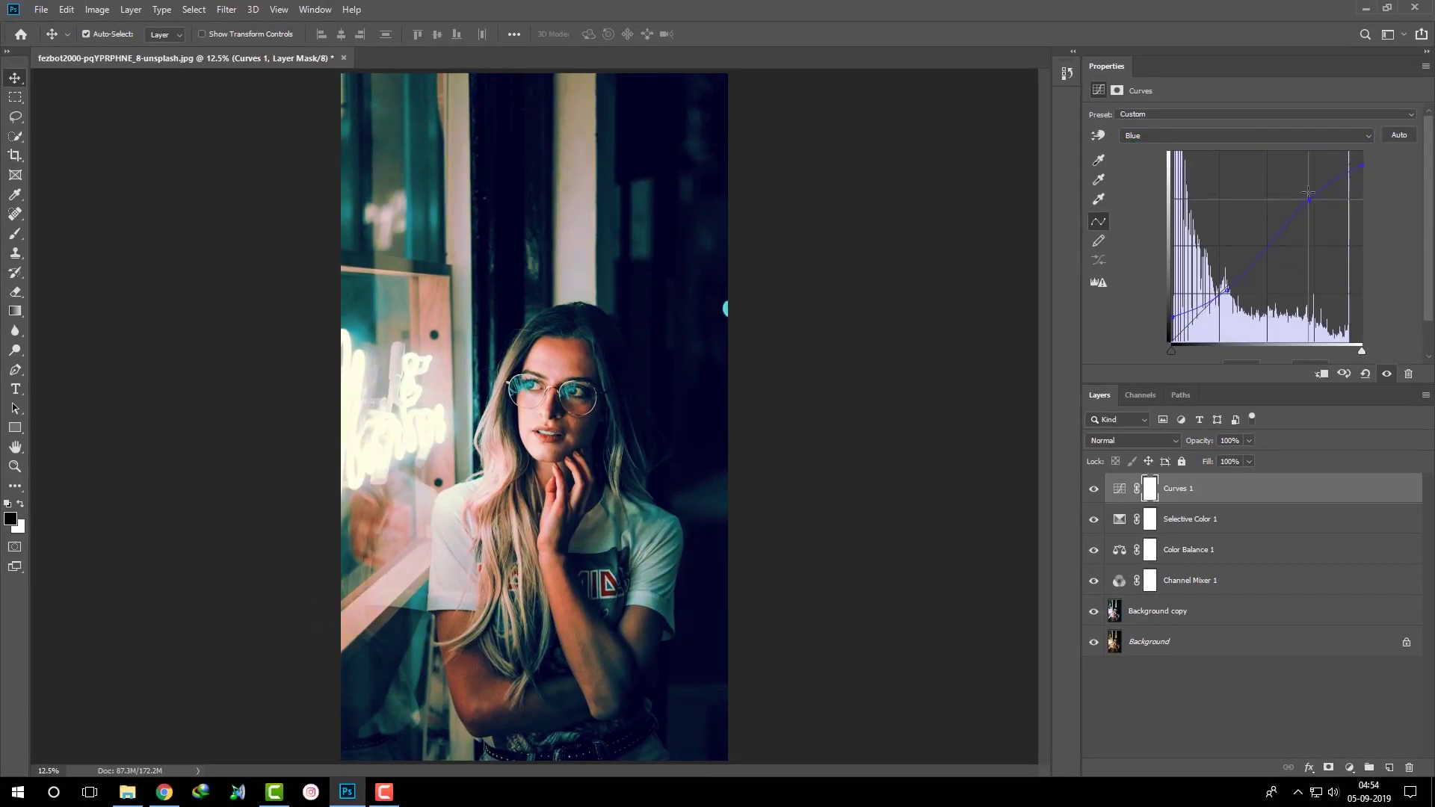
# Raise the Green curve's shadows and lower its highlights for a teal cast.
pyautogui.click(1146, 132)
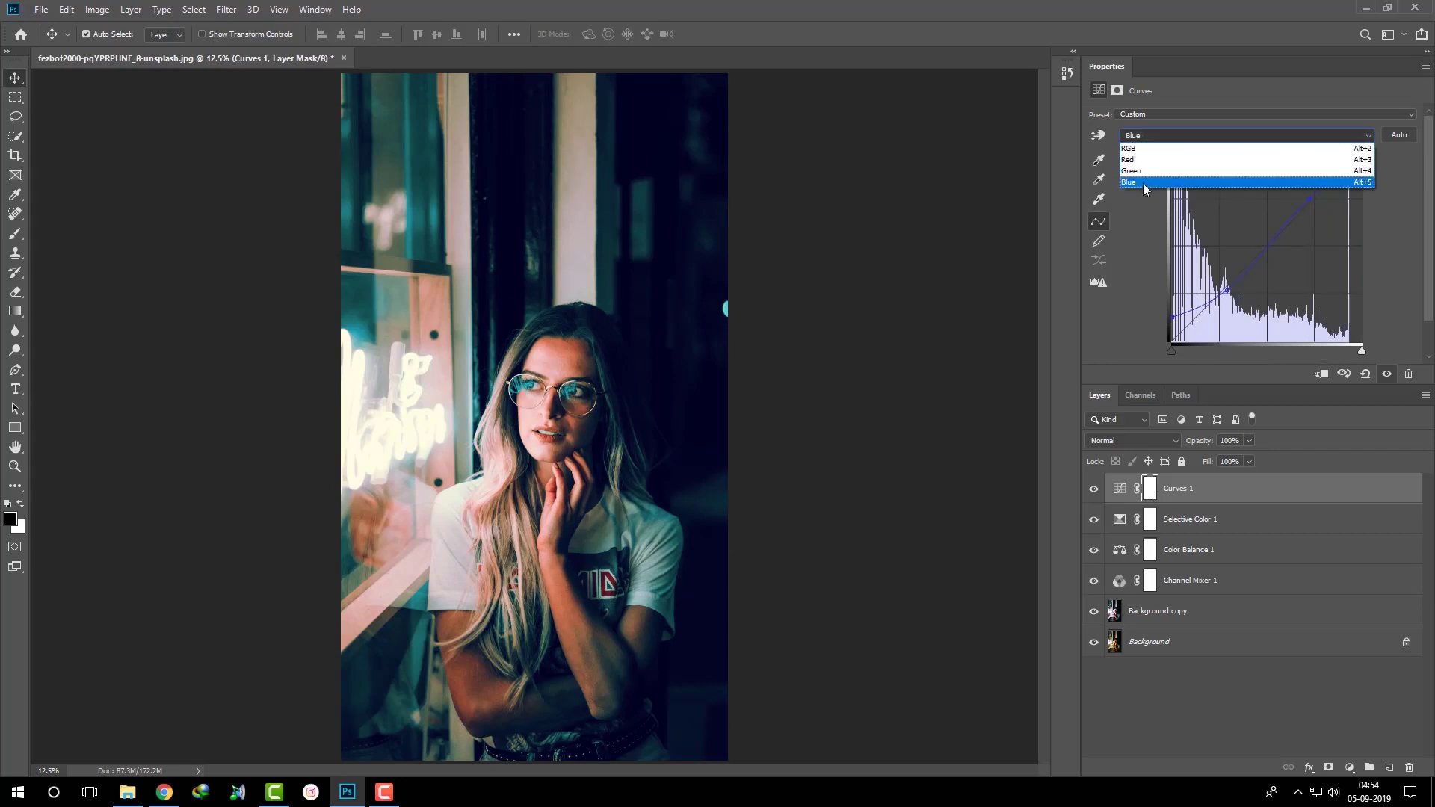
pyautogui.click(1142, 183)
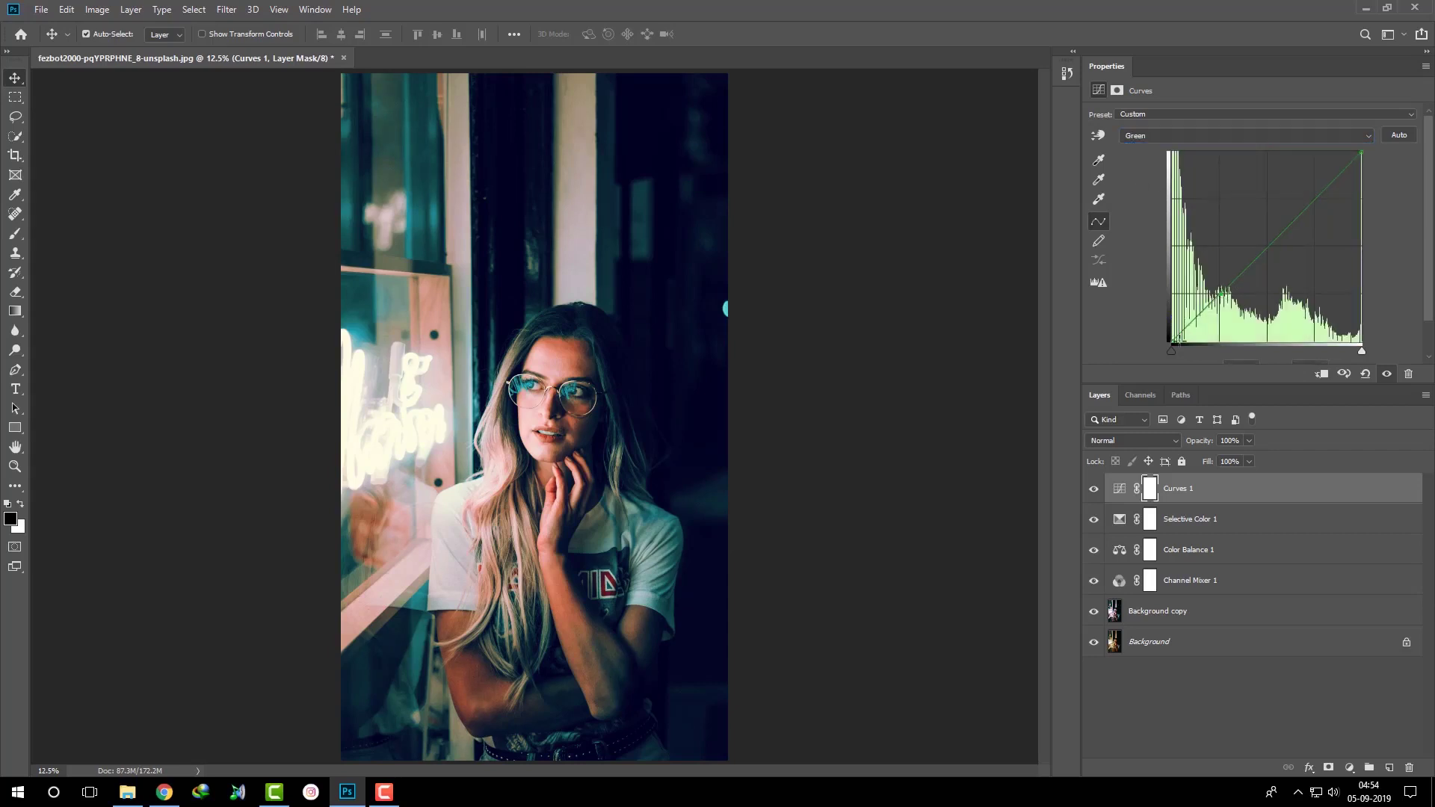
pyautogui.moveTo(1174, 341)
pyautogui.mouseDown()
pyautogui.moveTo(1161, 313)
pyautogui.moveTo(1182, 350)
pyautogui.mouseUp()
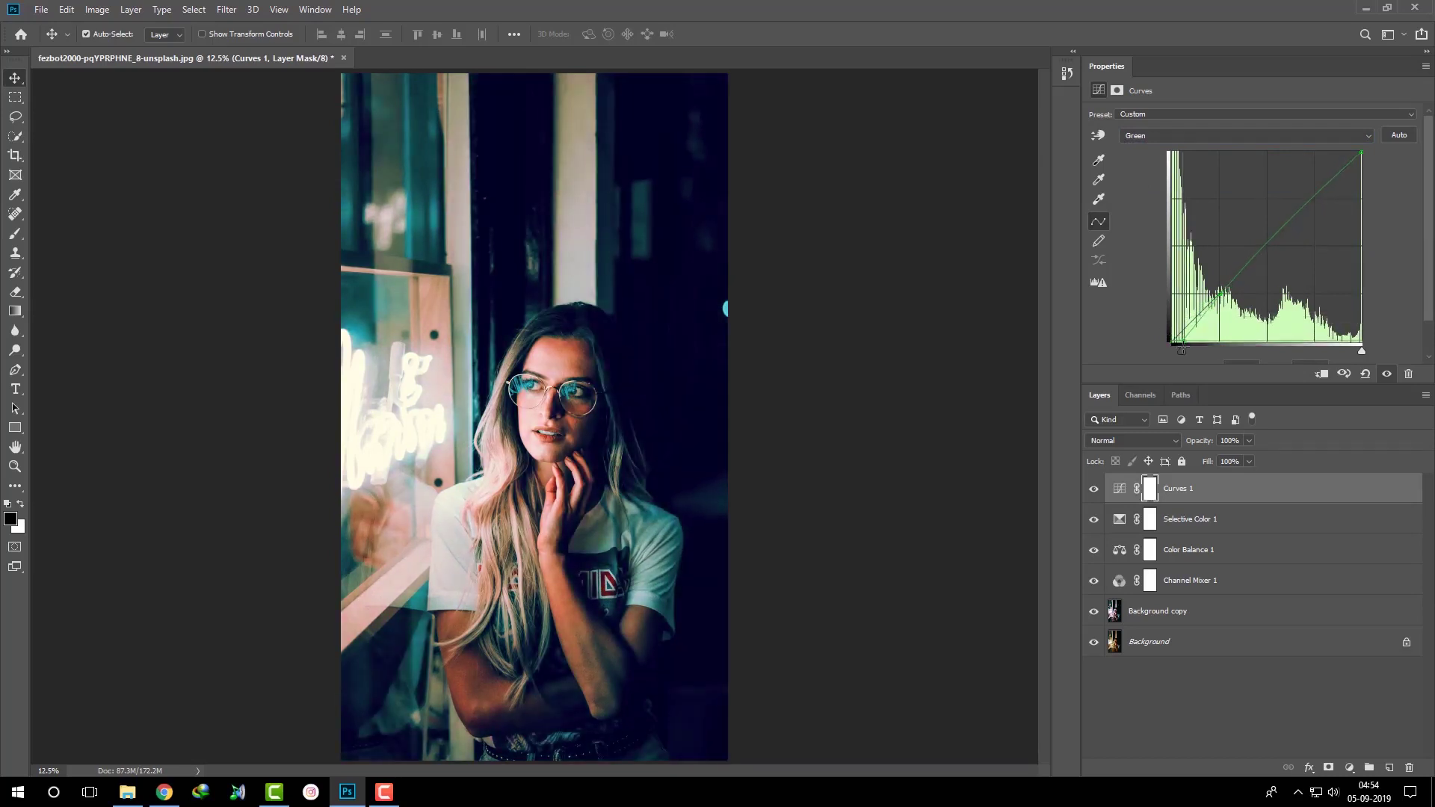
pyautogui.click(1298, 211)
pyautogui.moveTo(1362, 152); pyautogui.dragTo(1365, 161)
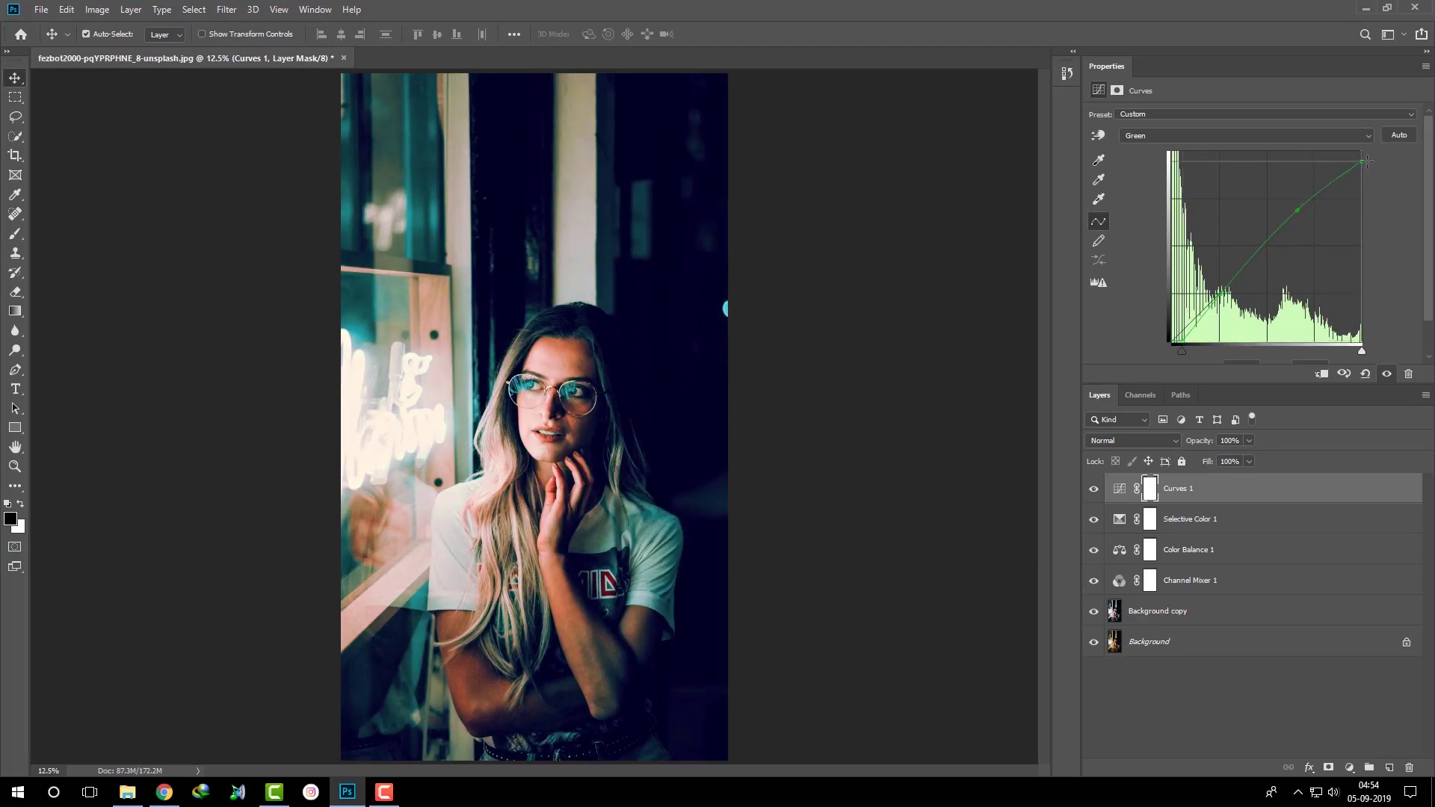
# Shape the Red curve by dipping the midtones, lowering the highlights and lifting the shadows.
pyautogui.click(1186, 136)
pyautogui.click(1170, 163)
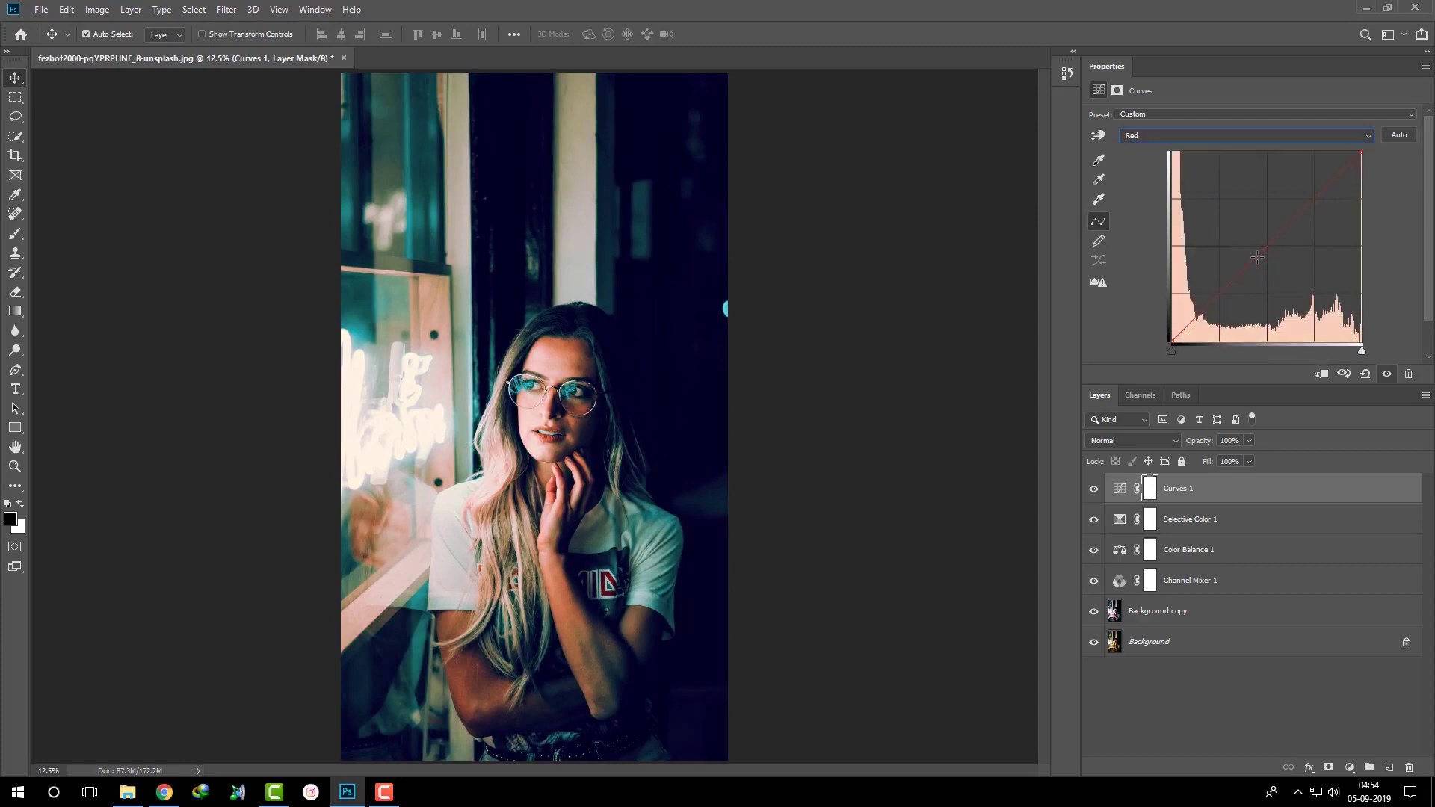
pyautogui.moveTo(1257, 255); pyautogui.dragTo(1252, 256)
pyautogui.moveTo(1361, 154); pyautogui.dragTo(1365, 159)
pyautogui.moveTo(1171, 341)
pyautogui.mouseDown()
pyautogui.moveTo(1156, 320)
pyautogui.moveTo(1167, 337)
pyautogui.mouseUp()
pyautogui.click(1223, 291)
pyautogui.click(1219, 694)
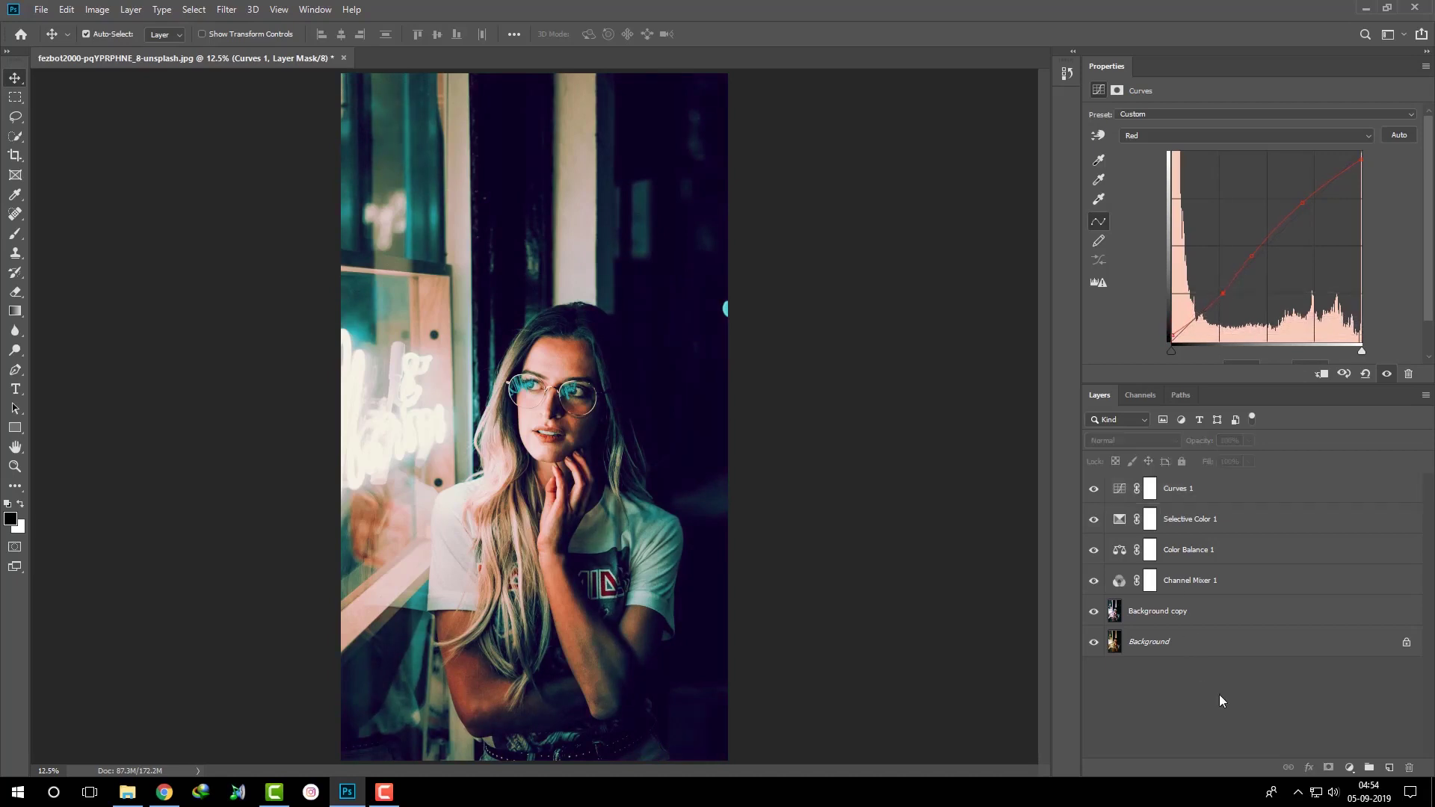
pyautogui.click(1191, 483)
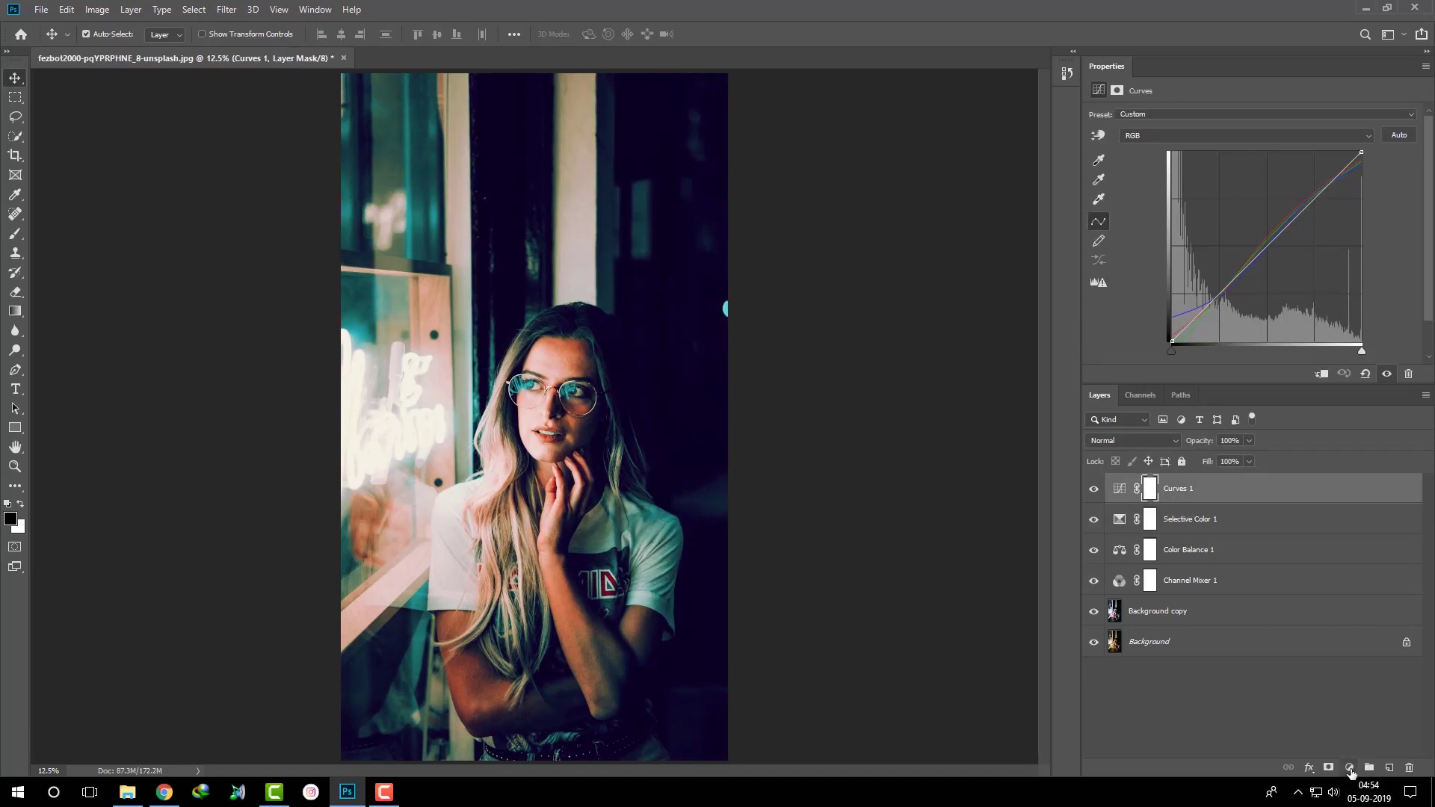
# Stamp the visible layers into merged Layer 1 and give it a -11 Camera Raw vignette.
pyautogui.hotkey('ctrl', 'shift', 'alt', 'e')
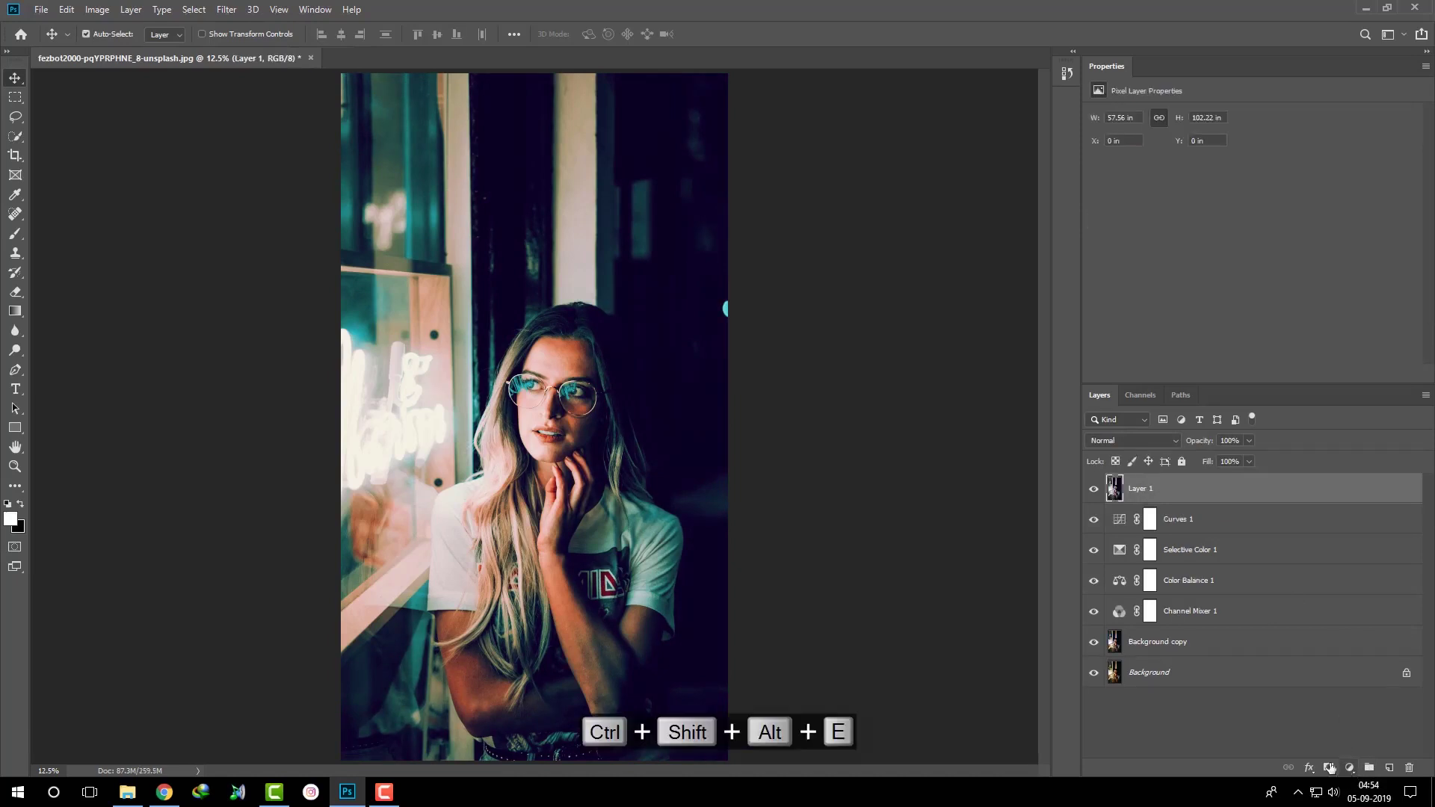
pyautogui.click(227, 9)
pyautogui.moveTo(468, 359)
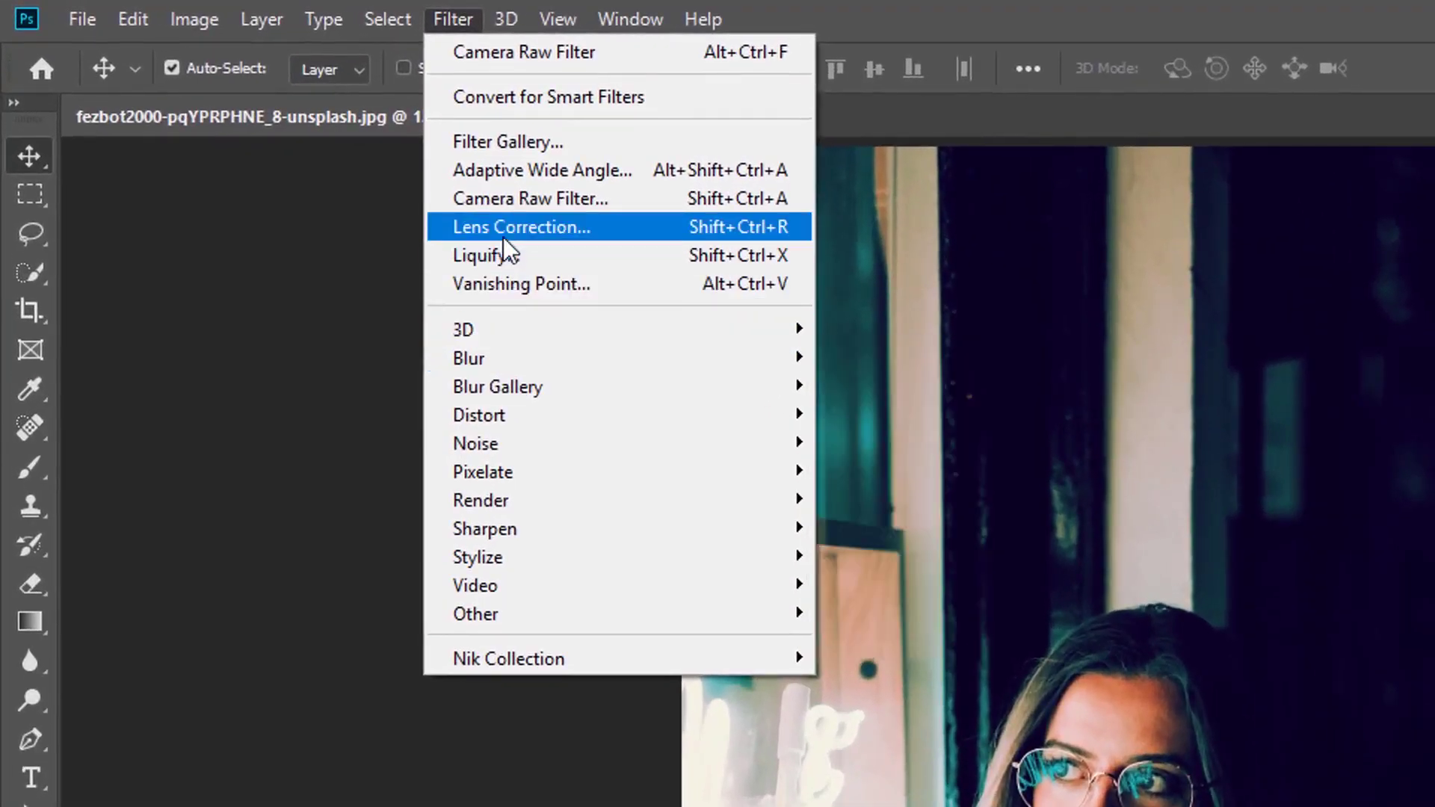
pyautogui.click(504, 201)
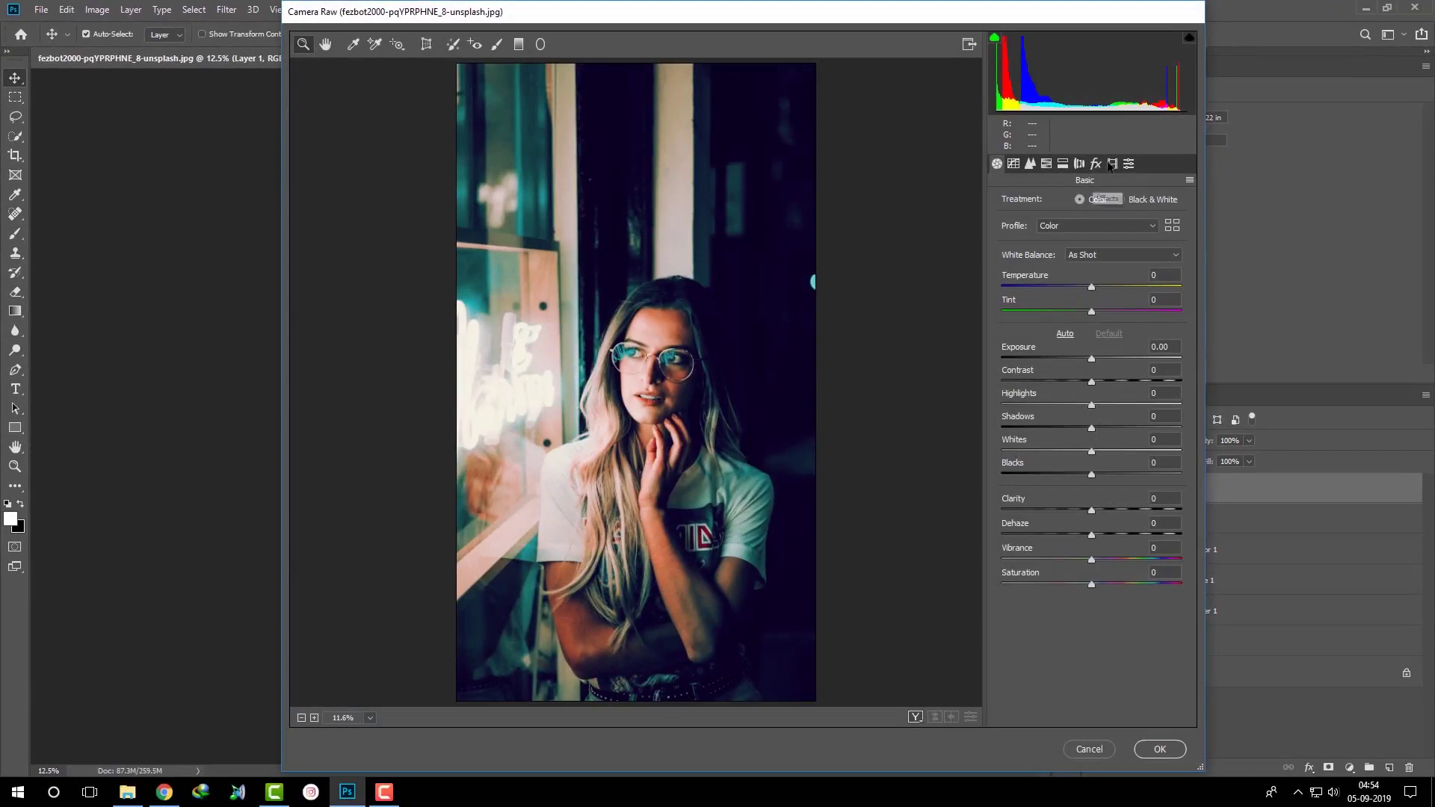
pyautogui.click(1112, 163)
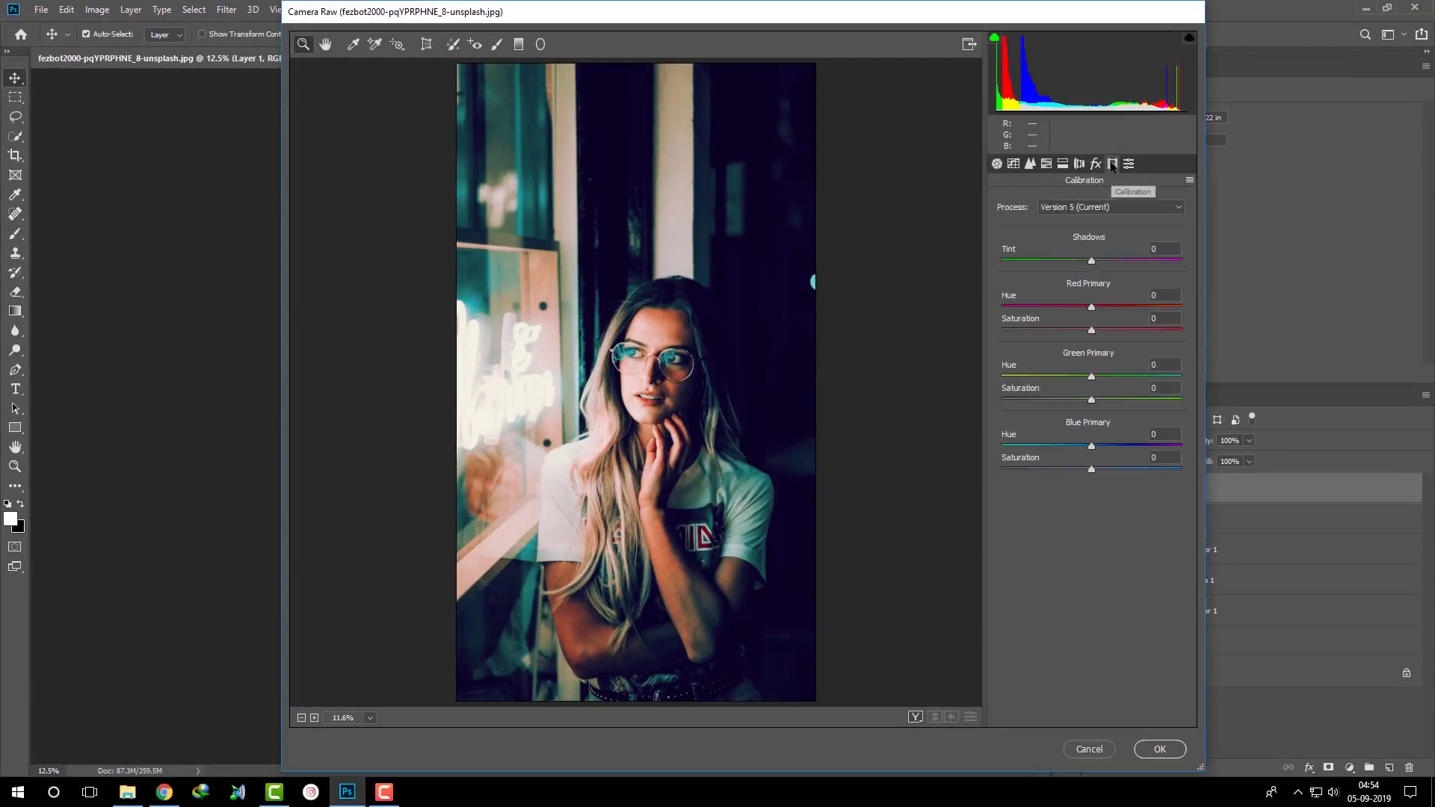
pyautogui.click(1079, 163)
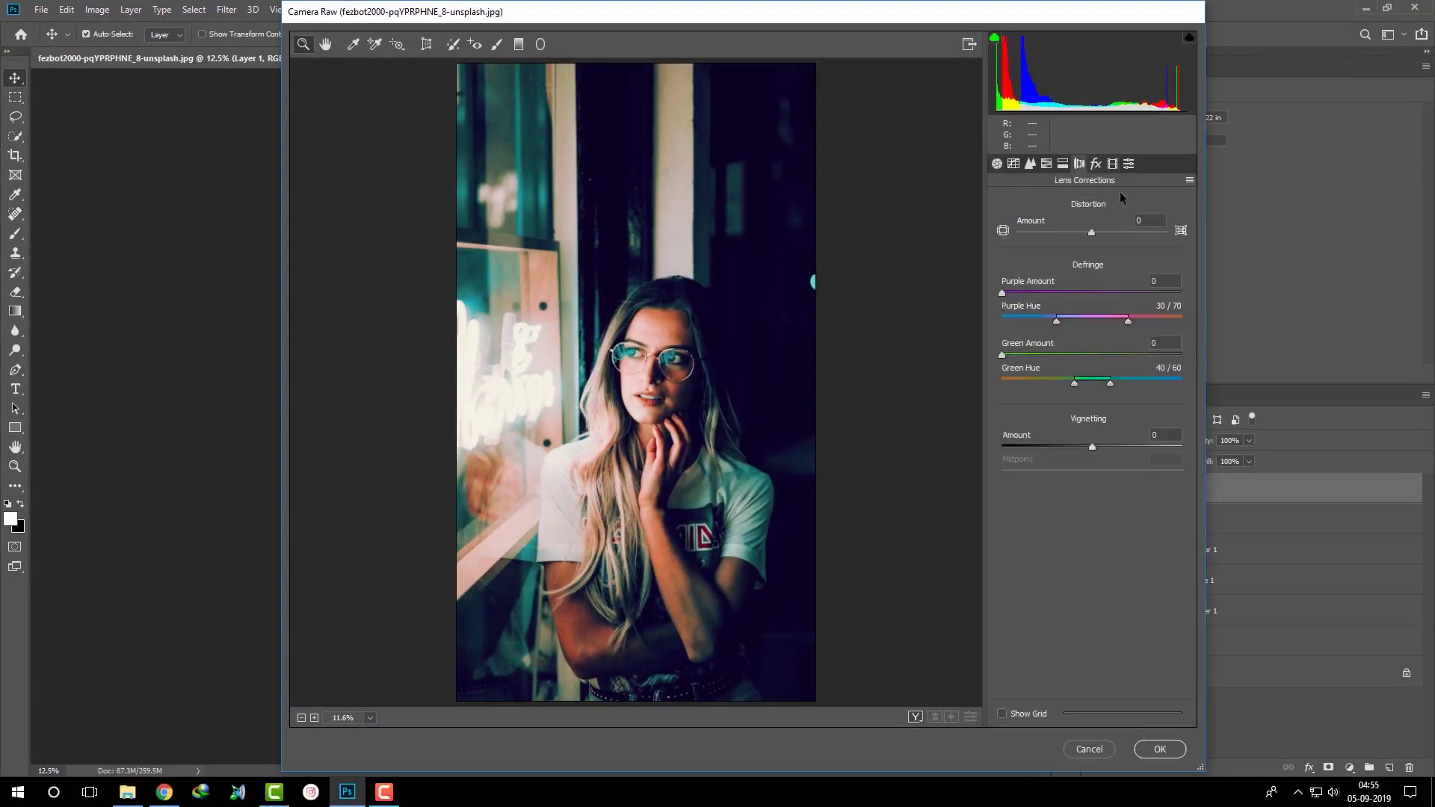
pyautogui.click(1096, 163)
pyautogui.moveTo(1092, 356); pyautogui.dragTo(1081, 357)
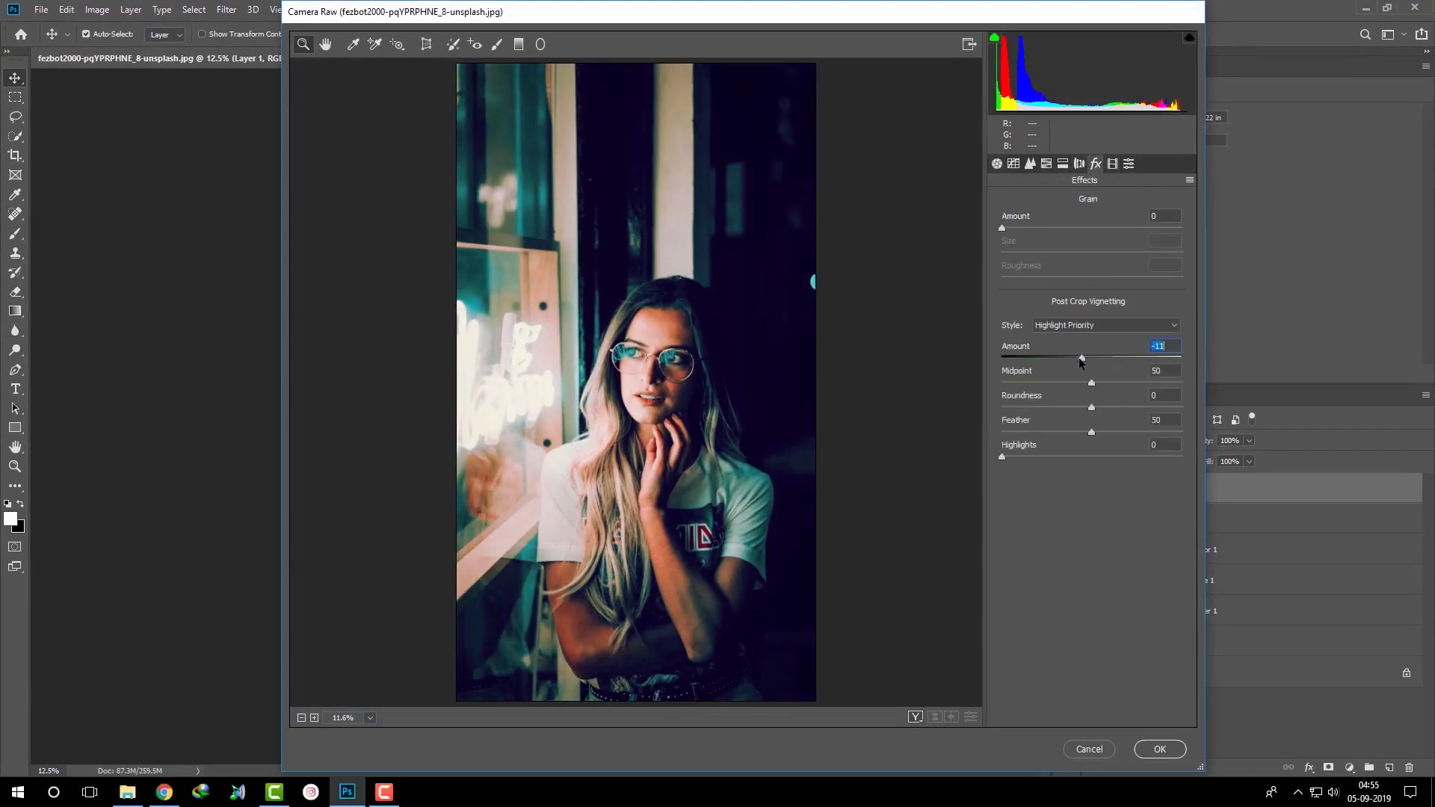
# Split-tone with faint green highlights and magenta shadows, then commit the Camera Raw filter.
pyautogui.click(1062, 163)
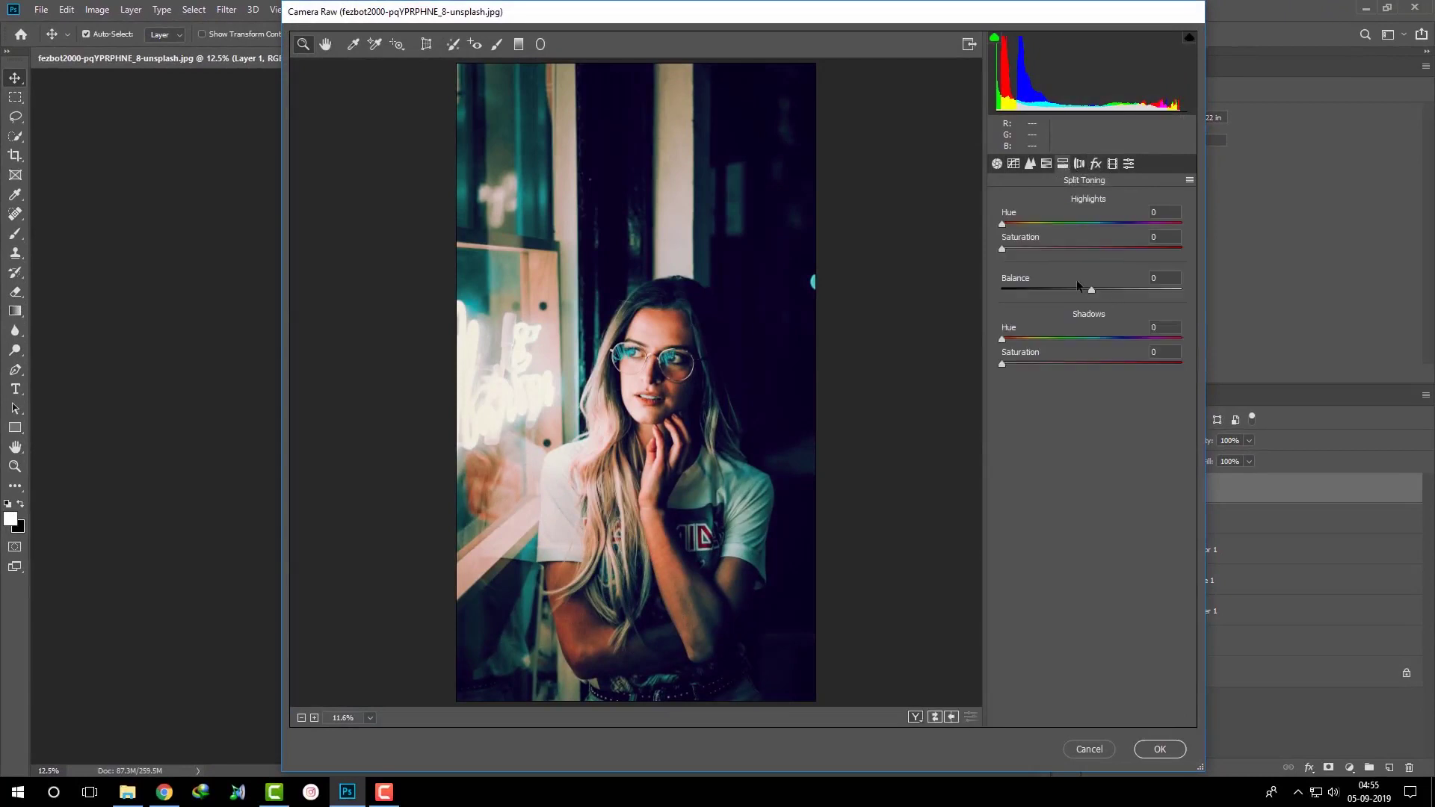
pyautogui.moveTo(1002, 223)
pyautogui.mouseDown()
pyautogui.moveTo(1042, 223)
pyautogui.moveTo(1052, 249)
pyautogui.moveTo(1088, 231)
pyautogui.moveTo(1038, 237)
pyautogui.moveTo(1052, 236)
pyautogui.moveTo(1036, 254)
pyautogui.mouseUp()
pyautogui.moveTo(1002, 338); pyautogui.dragTo(1088, 339)
pyautogui.moveTo(1002, 364); pyautogui.dragTo(1159, 340)
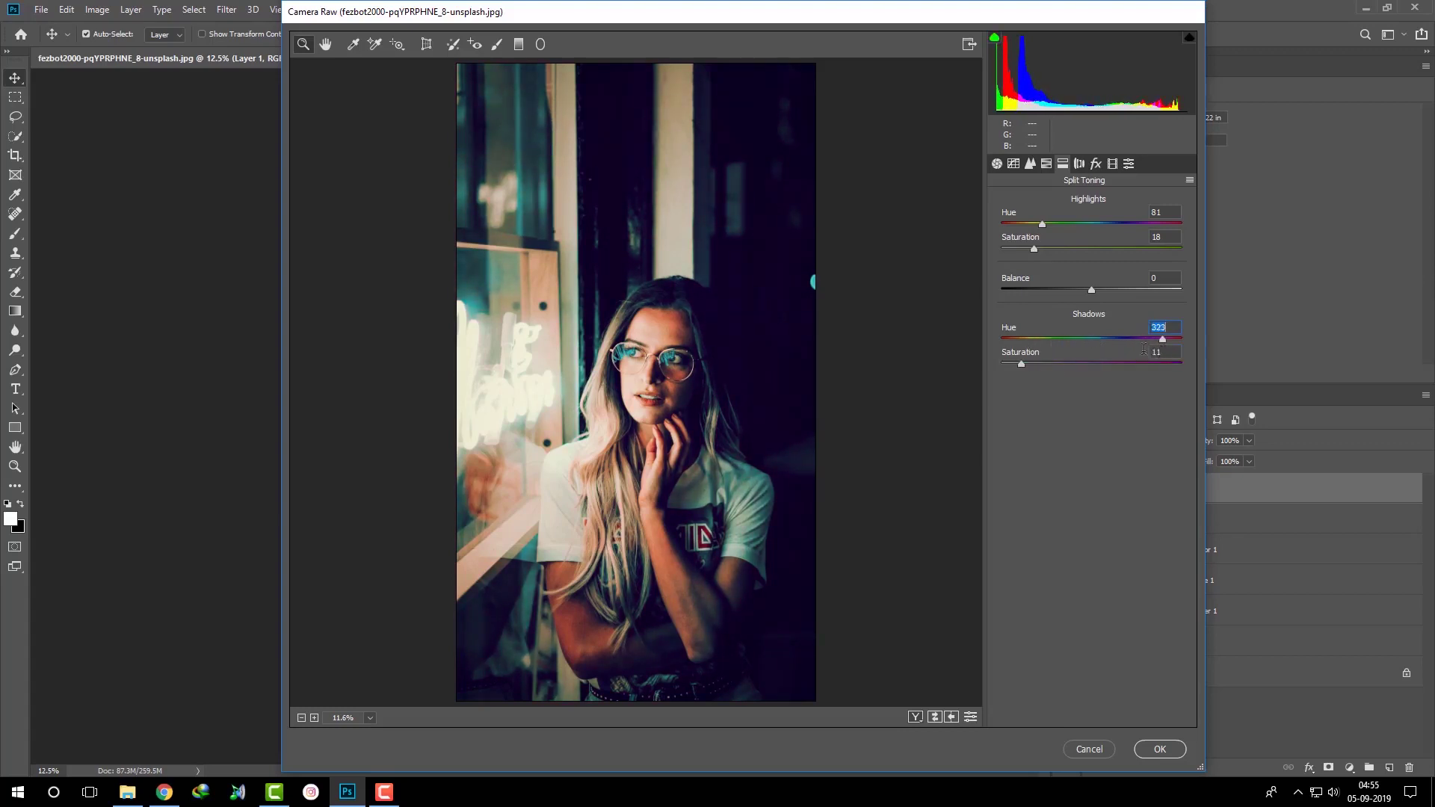
pyautogui.moveTo(1022, 363); pyautogui.dragTo(1015, 363)
pyautogui.moveTo(1042, 225)
pyautogui.mouseDown()
pyautogui.moveTo(1068, 233)
pyautogui.moveTo(1025, 255)
pyautogui.mouseUp()
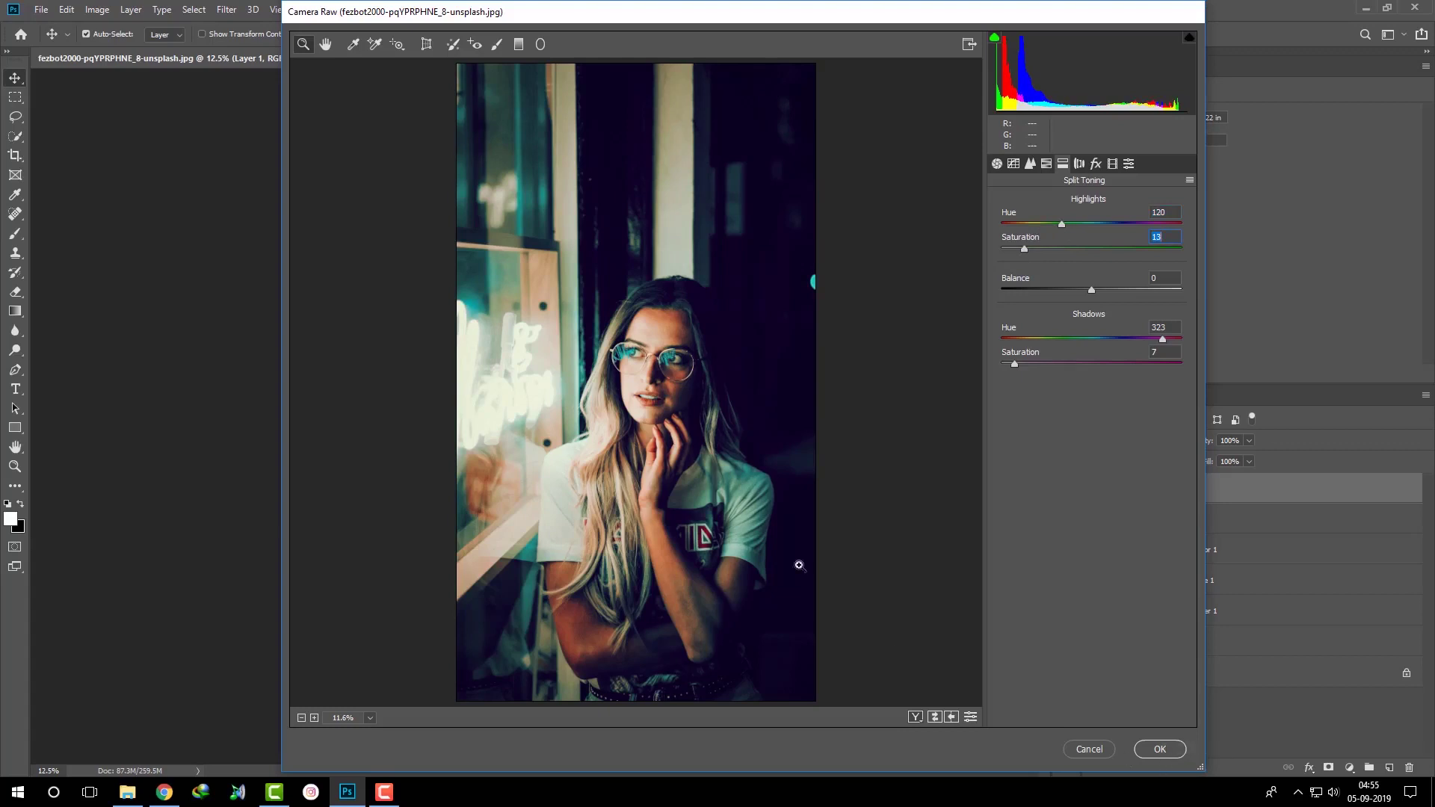
pyautogui.click(1161, 749)
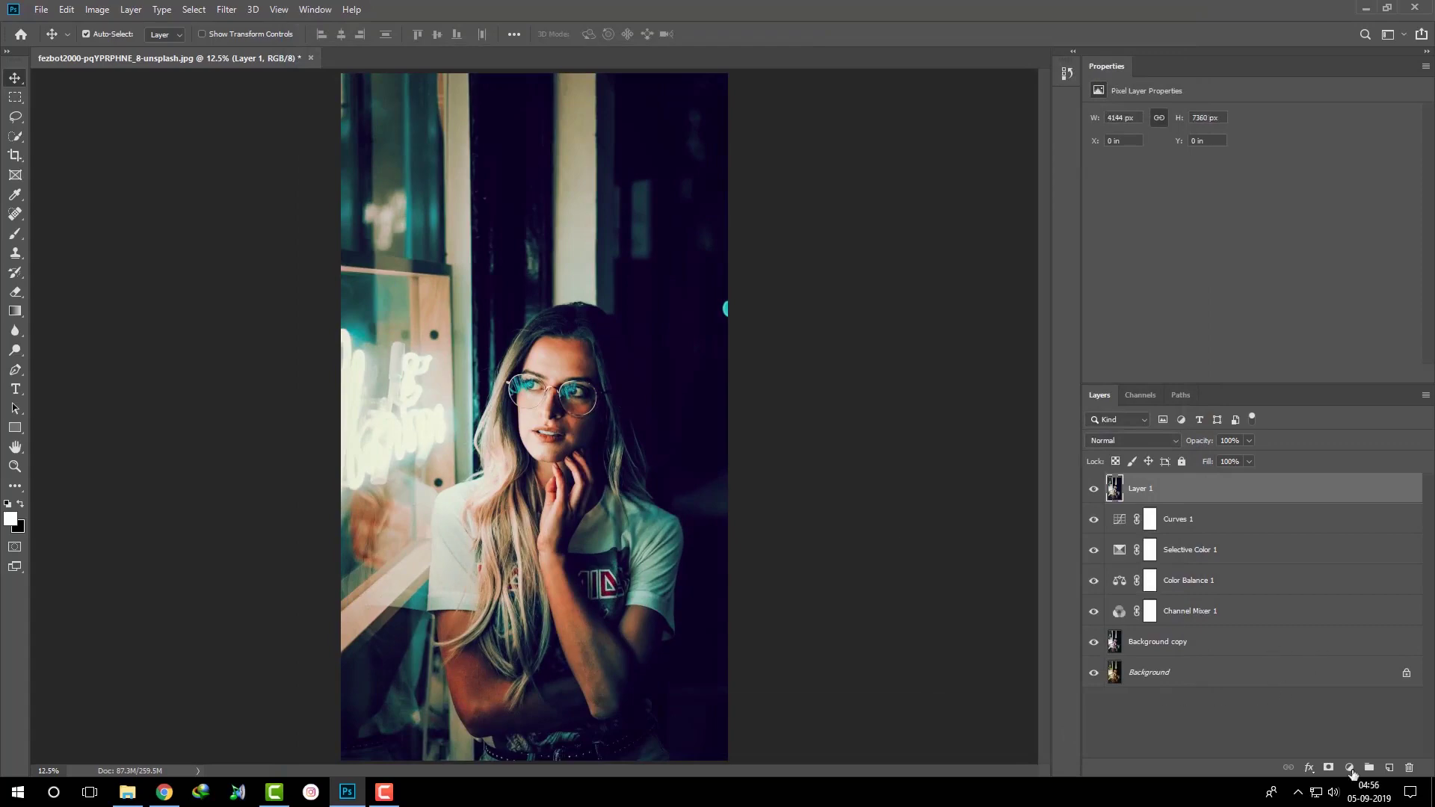
# Add a brightening Curves 2 layer and invert its mask to black.
pyautogui.click(1349, 767)
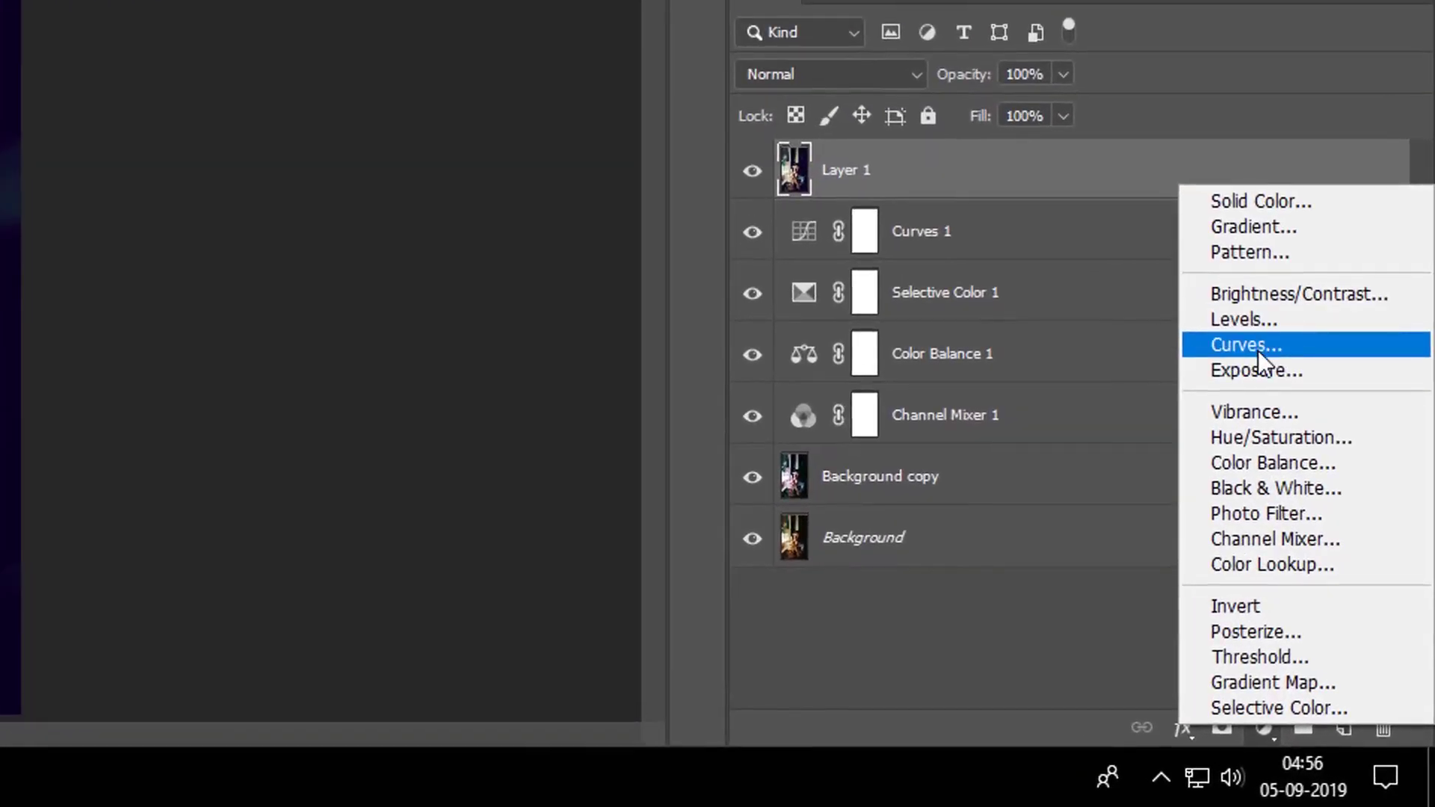
pyautogui.click(1258, 347)
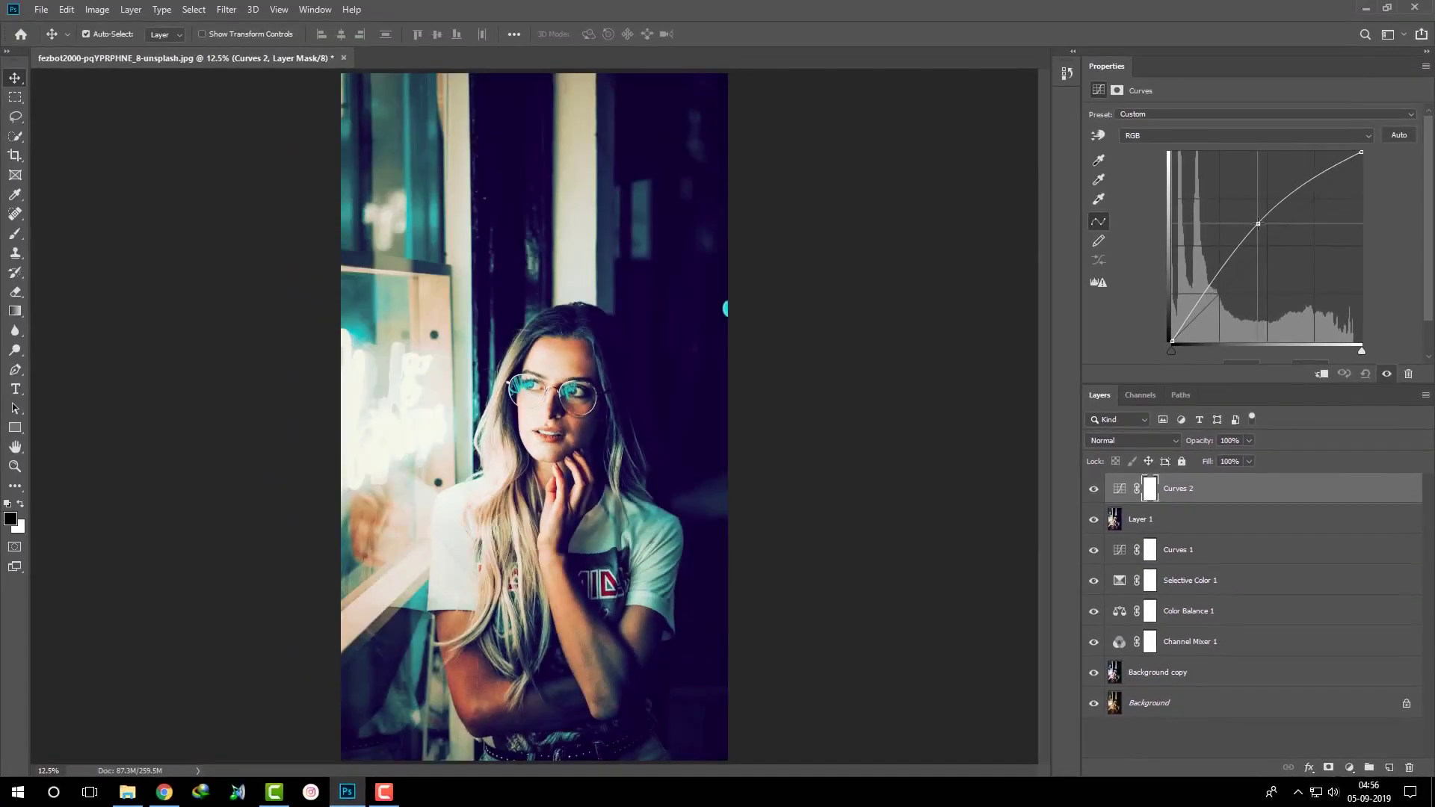
pyautogui.moveTo(1259, 223); pyautogui.dragTo(1259, 224)
pyautogui.click(1150, 488)
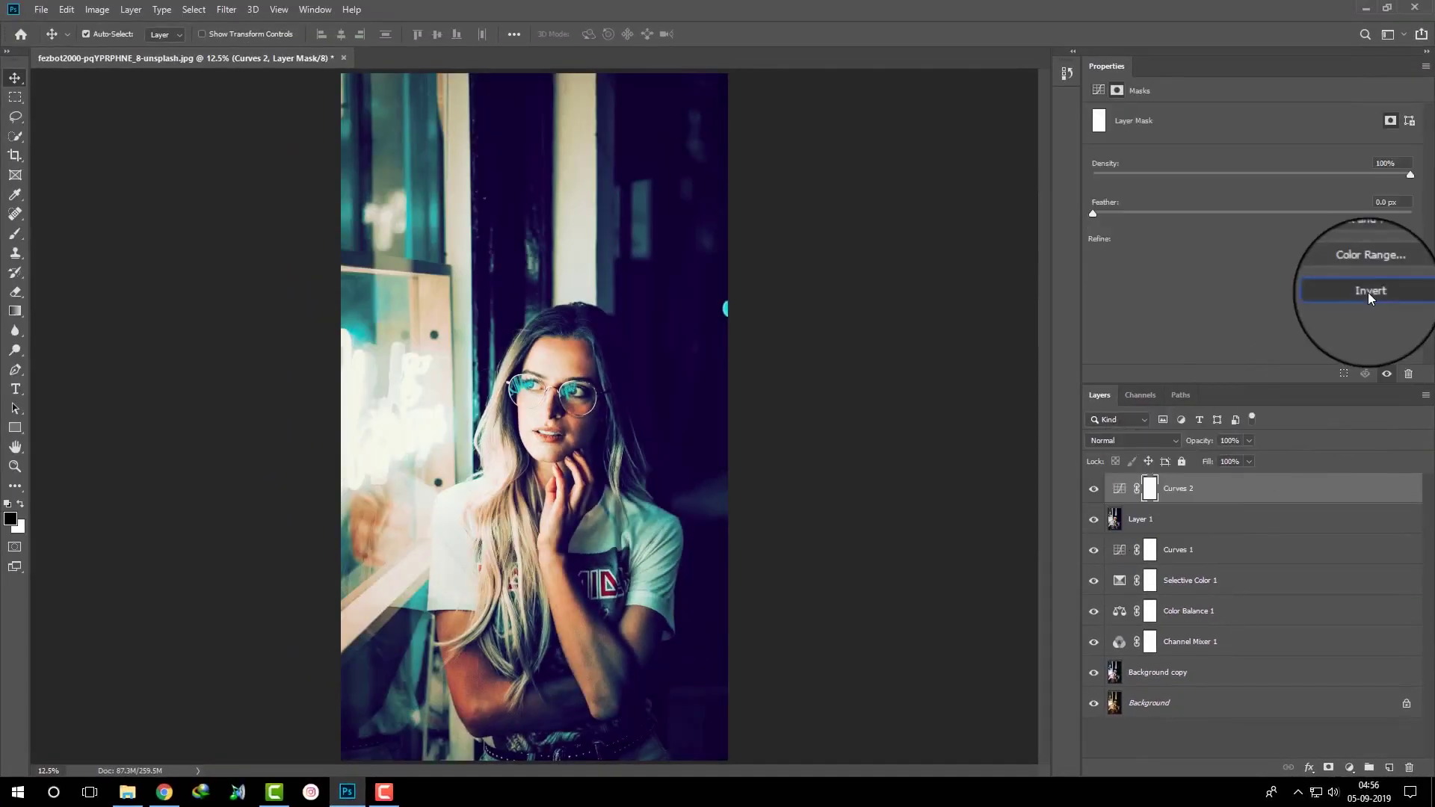
pyautogui.click(1369, 291)
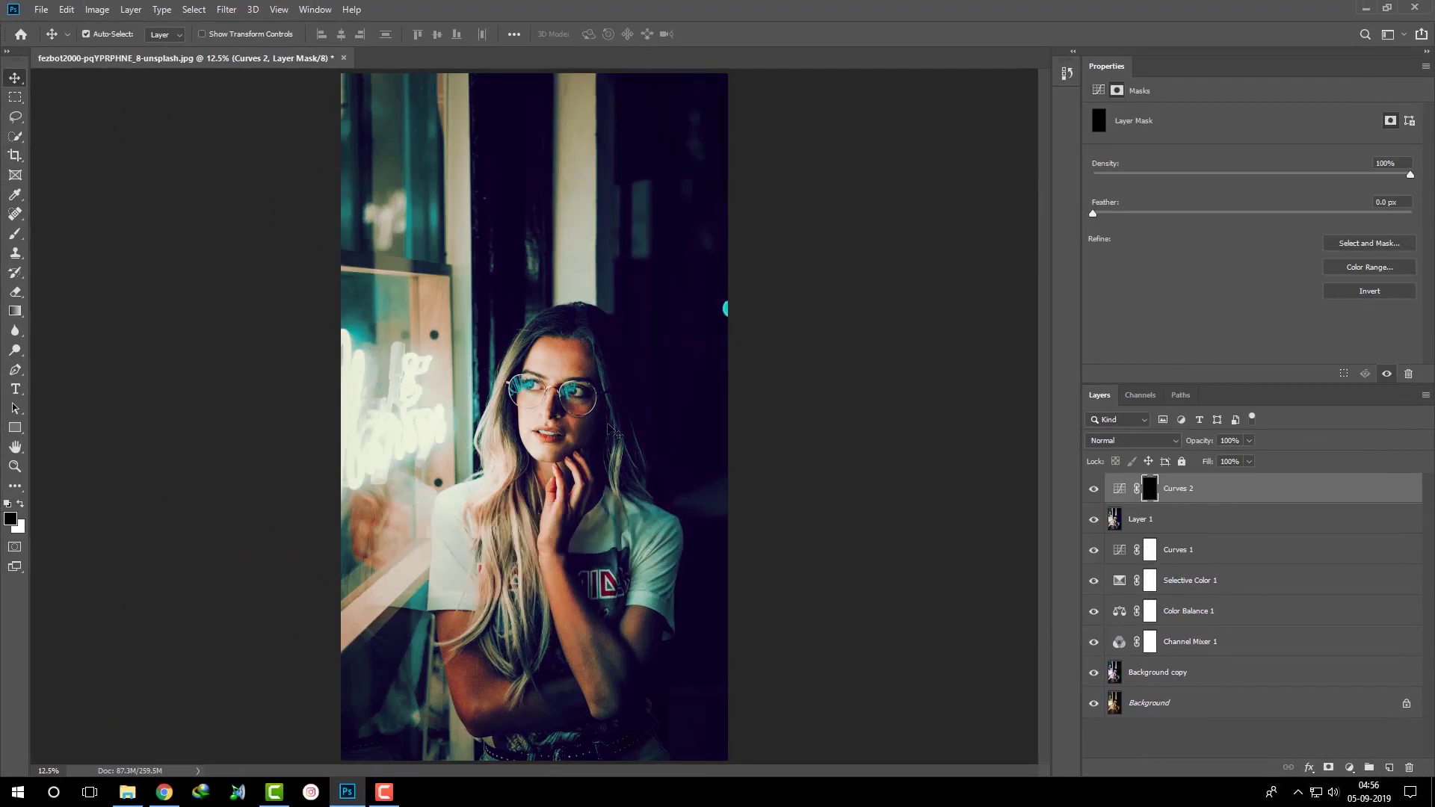
# Paint white at 13% brush opacity over the face and hair, then stamp into merged Layer 2.
pyautogui.press('b')
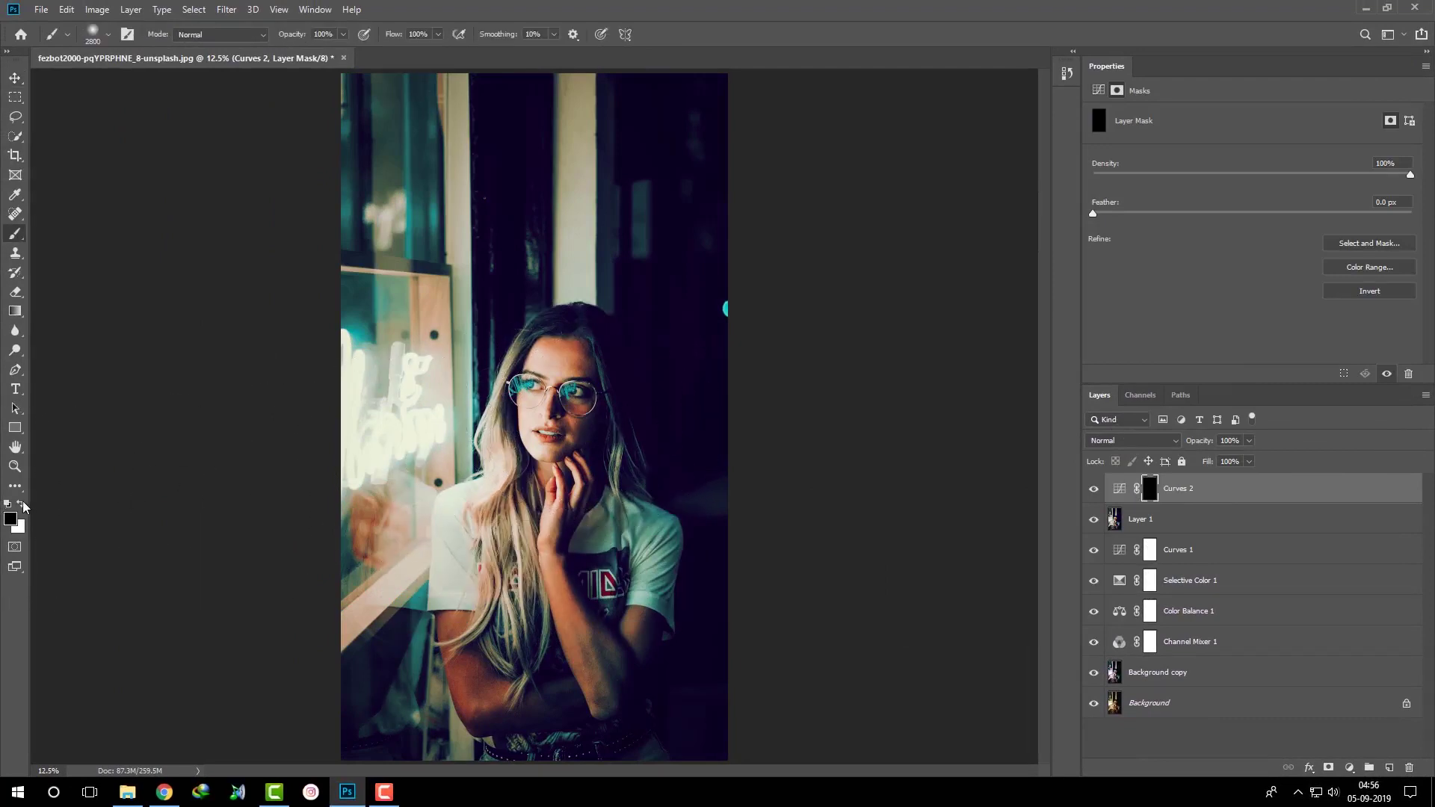
pyautogui.click(20, 503)
pyautogui.press('[')
pyautogui.press('[')
pyautogui.press('[')
pyautogui.press(']')
pyautogui.press(']')
pyautogui.press('1')
pyautogui.press('3')
pyautogui.press(']')
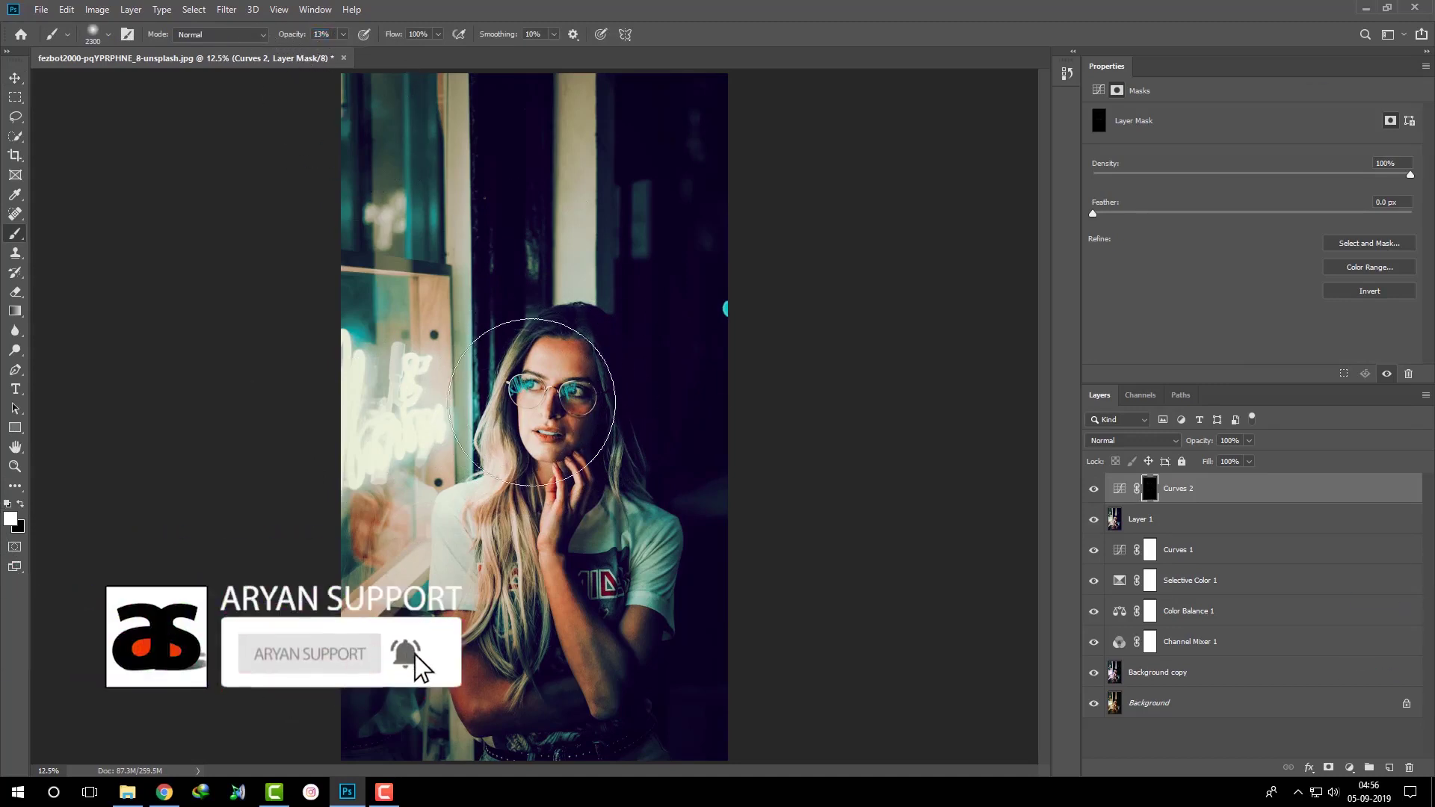
pyautogui.click(557, 402)
pyautogui.moveTo(557, 402); pyautogui.dragTo(433, 400)
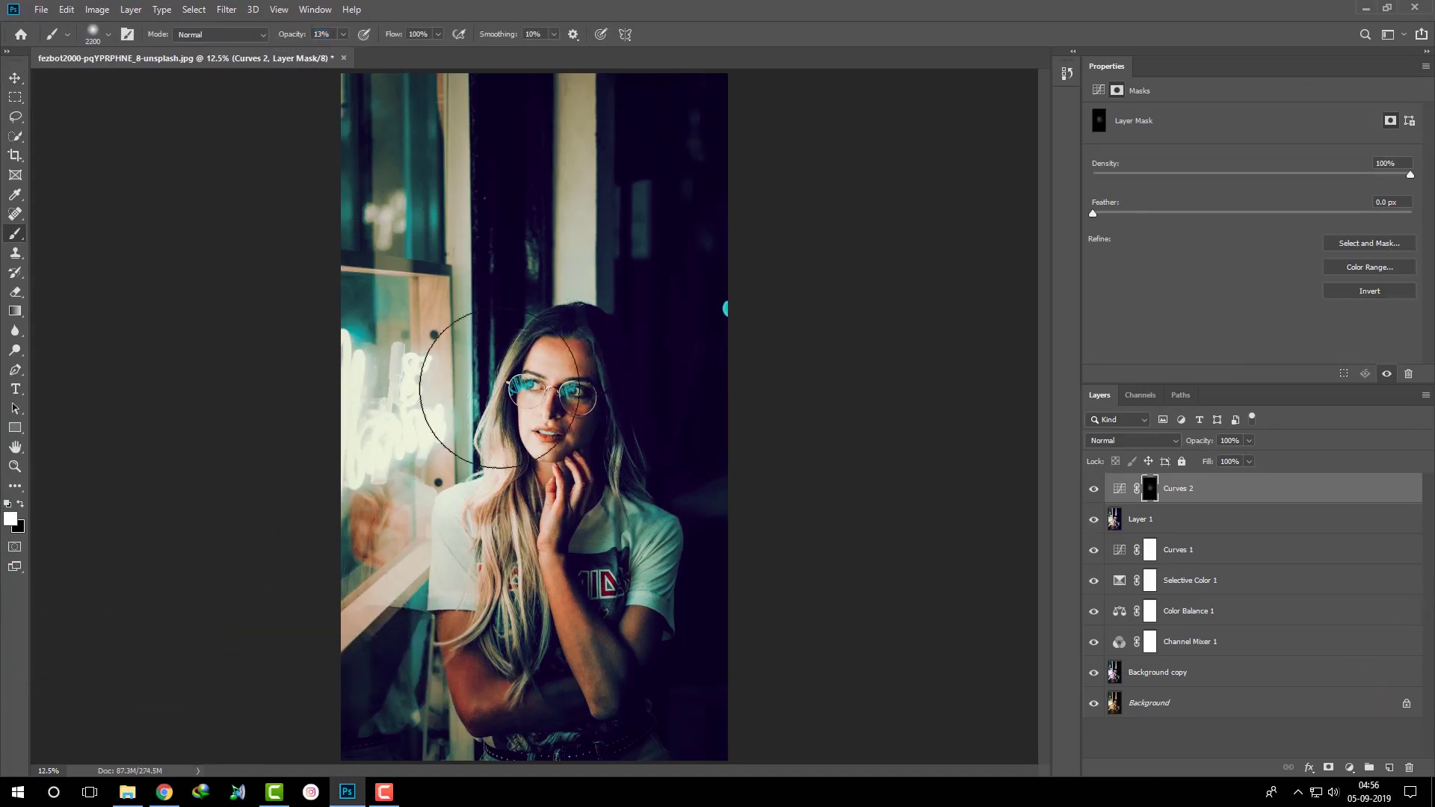
pyautogui.press(']')
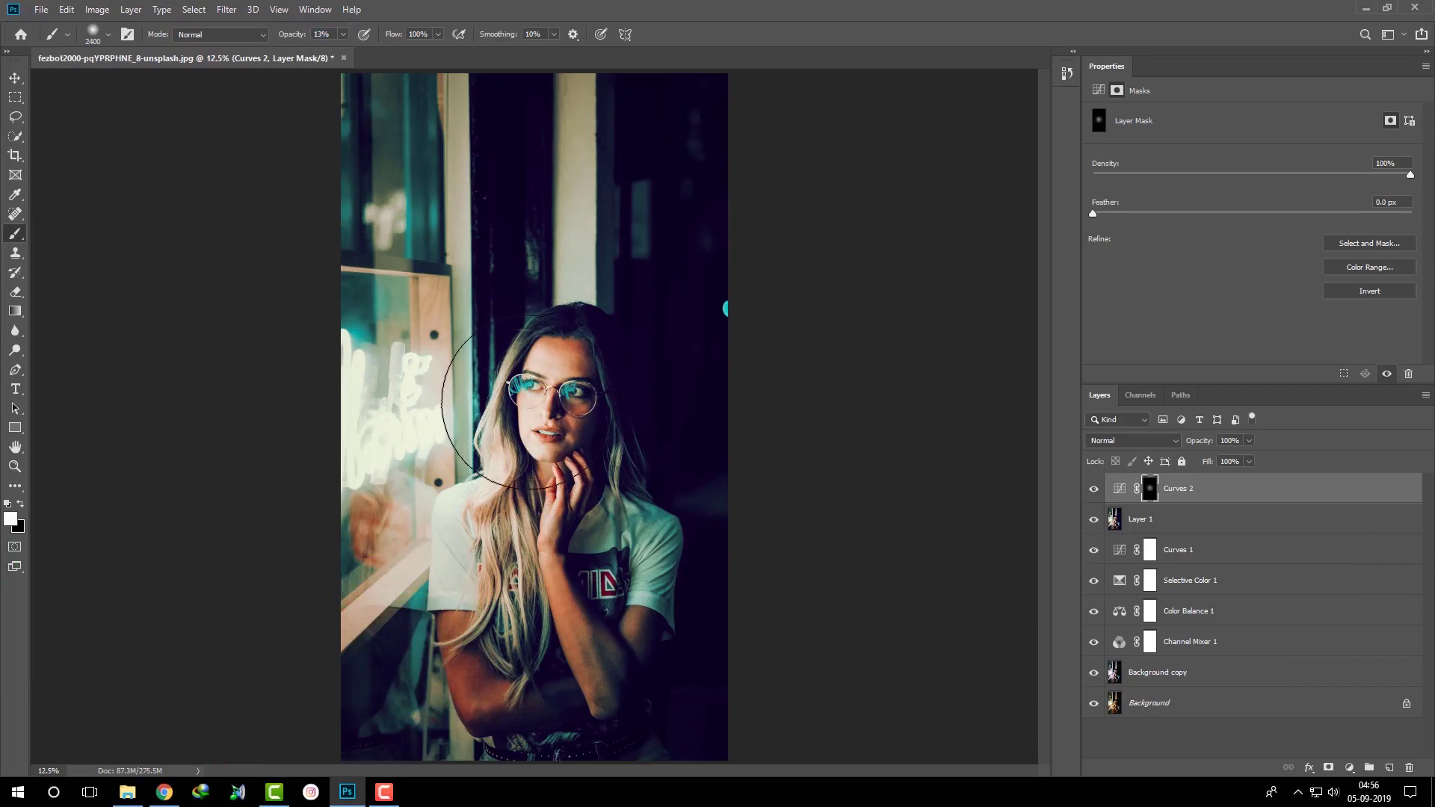
pyautogui.press('[')
pyautogui.press('[')
pyautogui.press('[')
pyautogui.hotkey('ctrl', 'shift', 'alt', 'e')
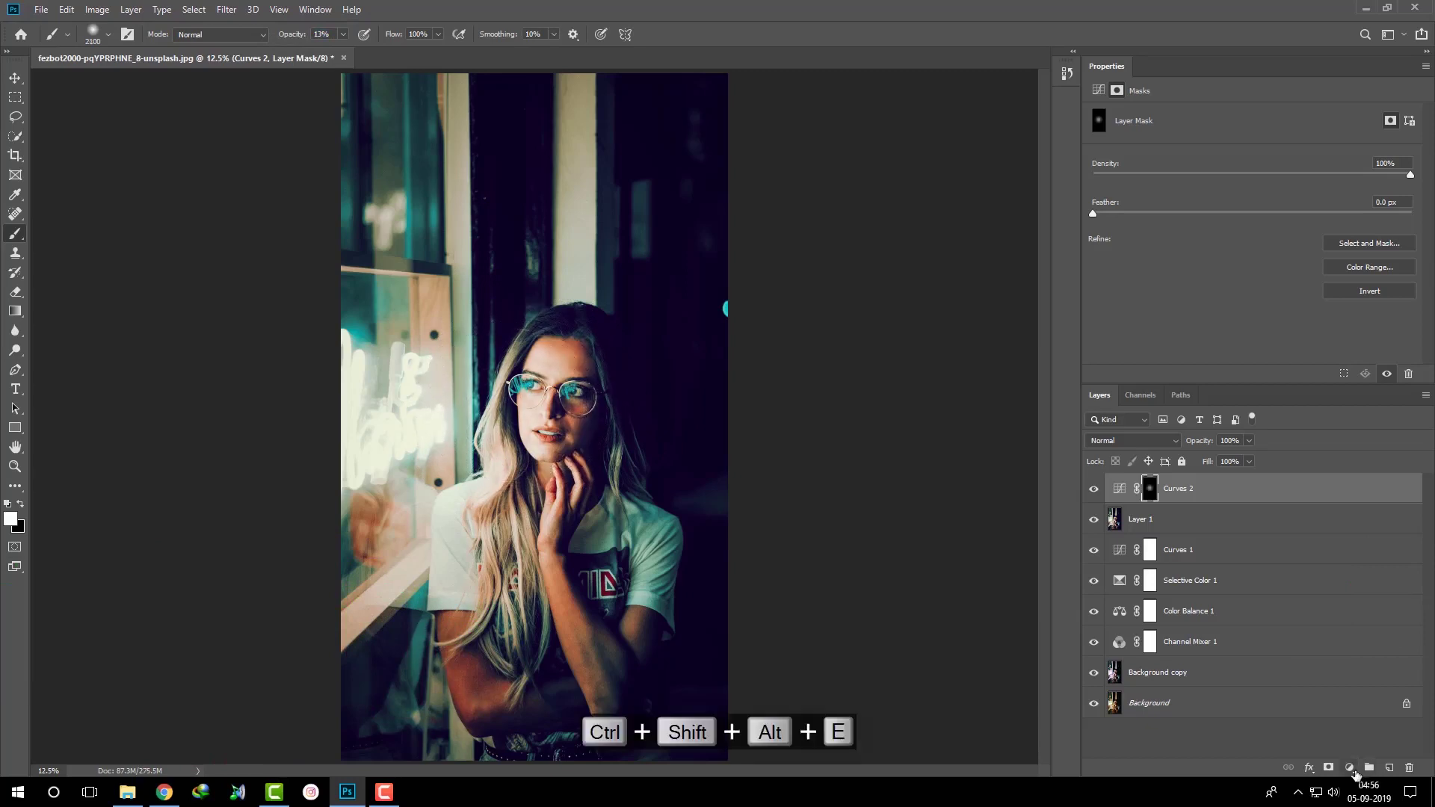